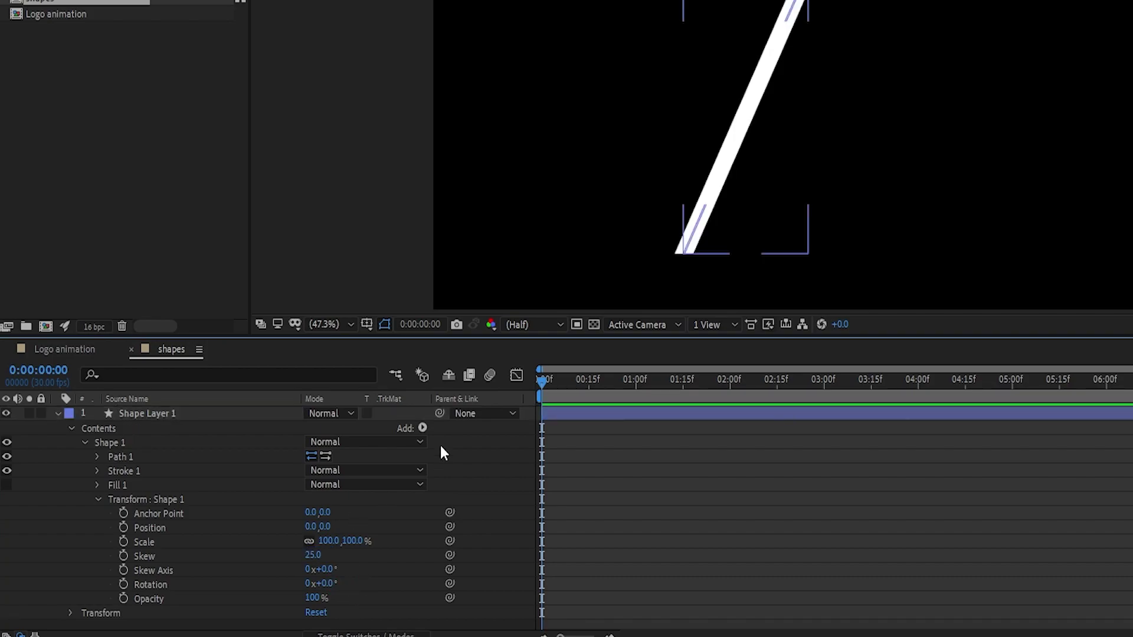
Add Trim Paths to the line's shape layer, with Offset at 120° and End at 0%.
left_click(466, 332)
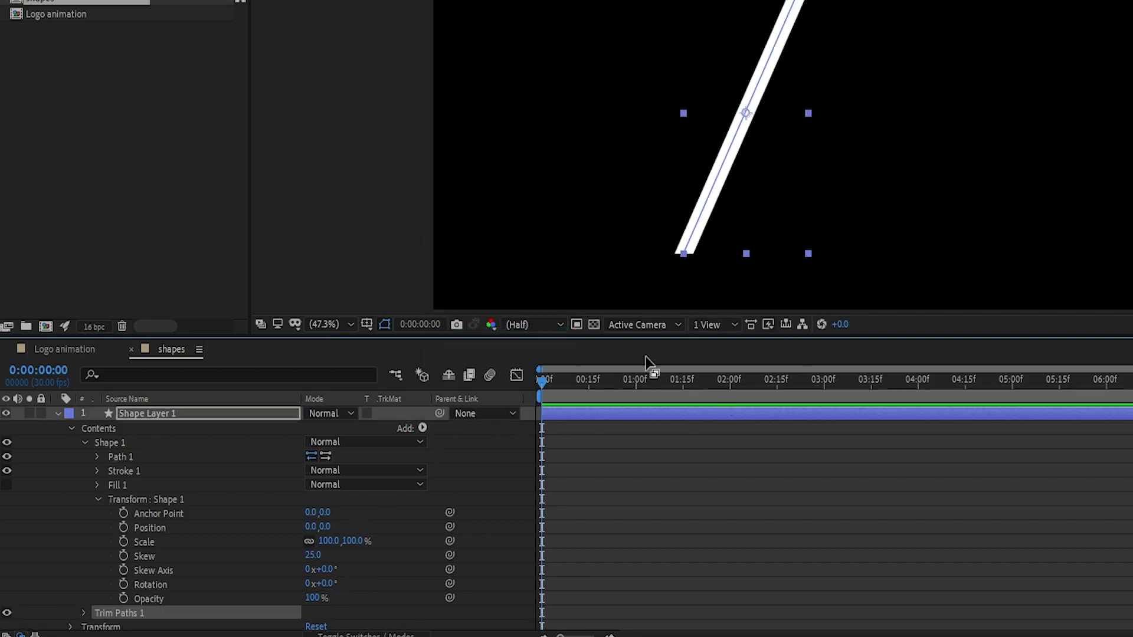
left_click(83, 613)
left_click(328, 608)
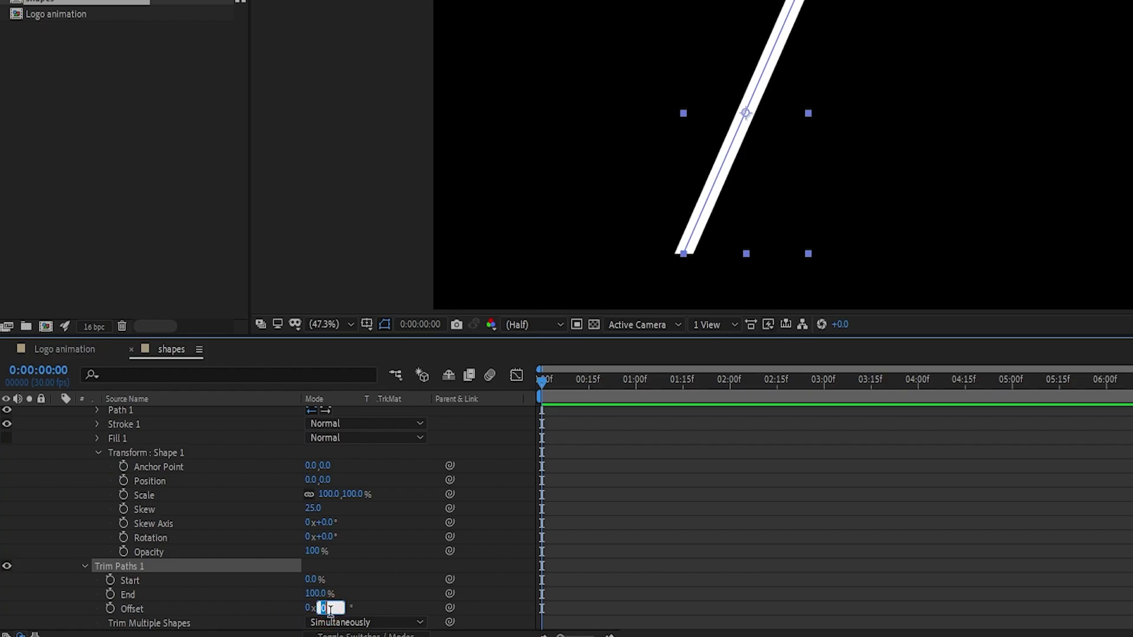
left_click(373, 601)
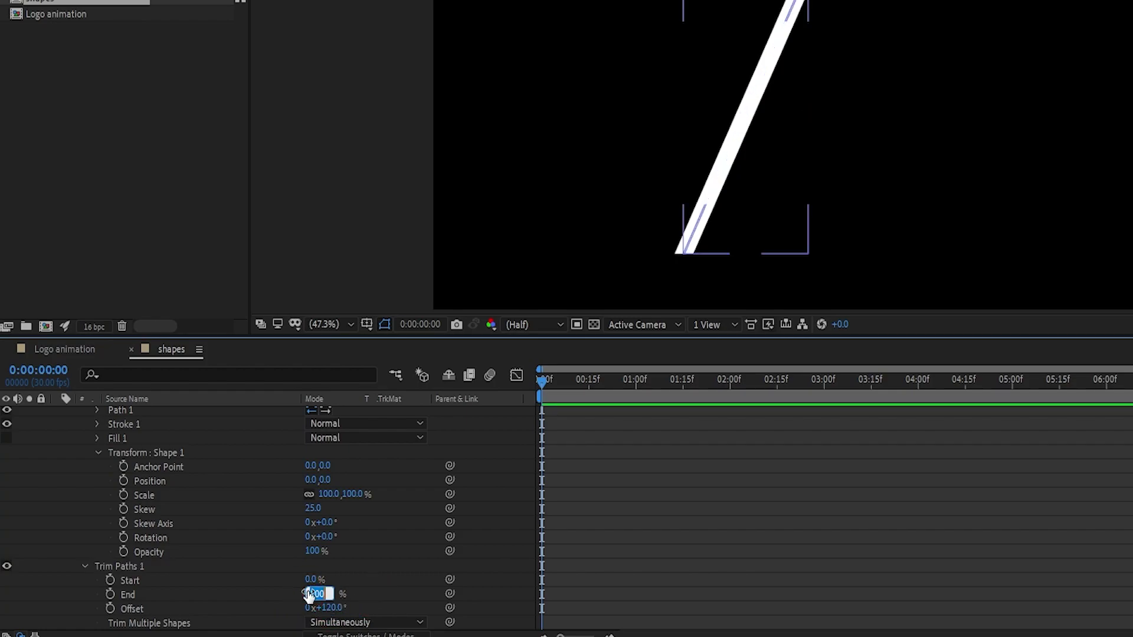
key("Return")
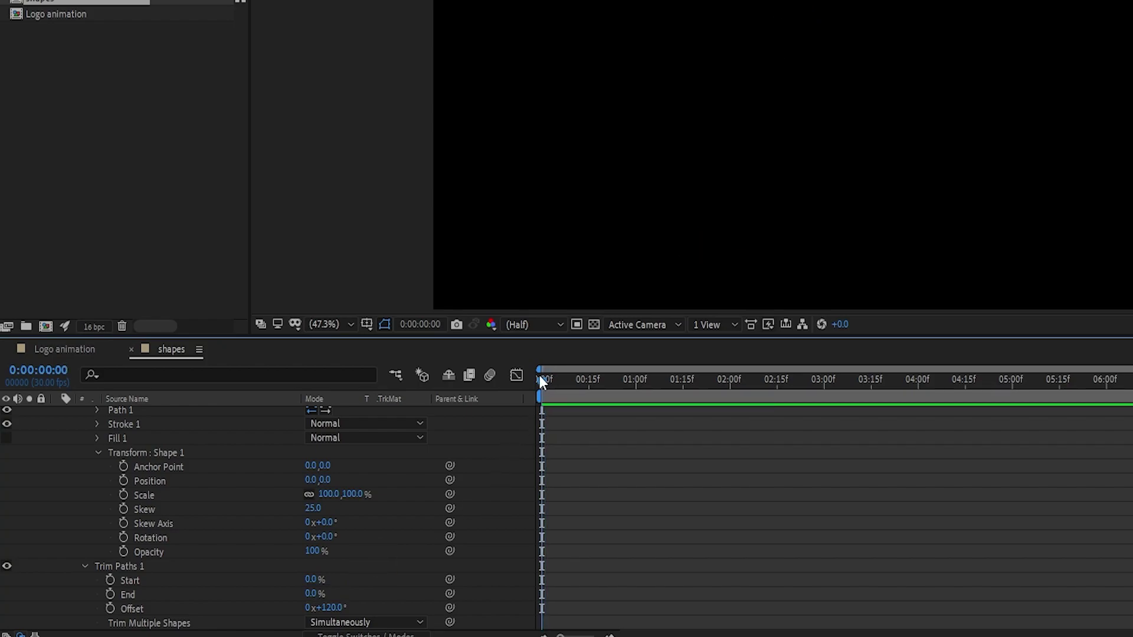
Start keyframes for the Trim Paths End and Offset at 0:00.
left_click(541, 381)
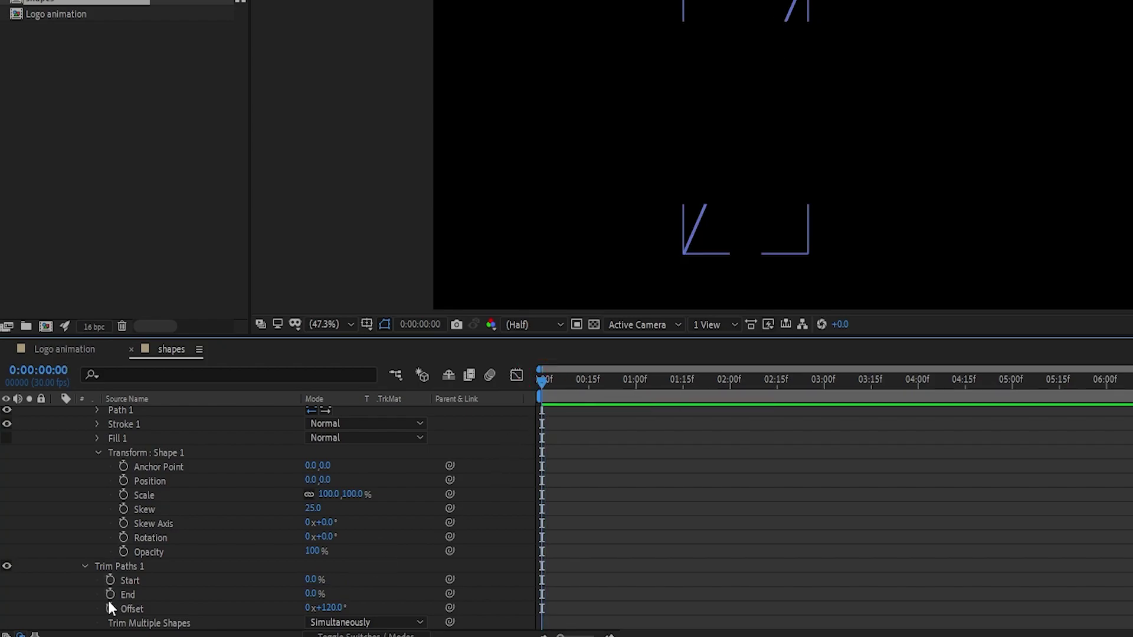
left_click(109, 593)
left_click(109, 608)
At 15 frames, set the Trim Paths End to 100% and Offset to 1x+0.0°.
left_click_drag(600, 384, 588, 388)
left_click(316, 590)
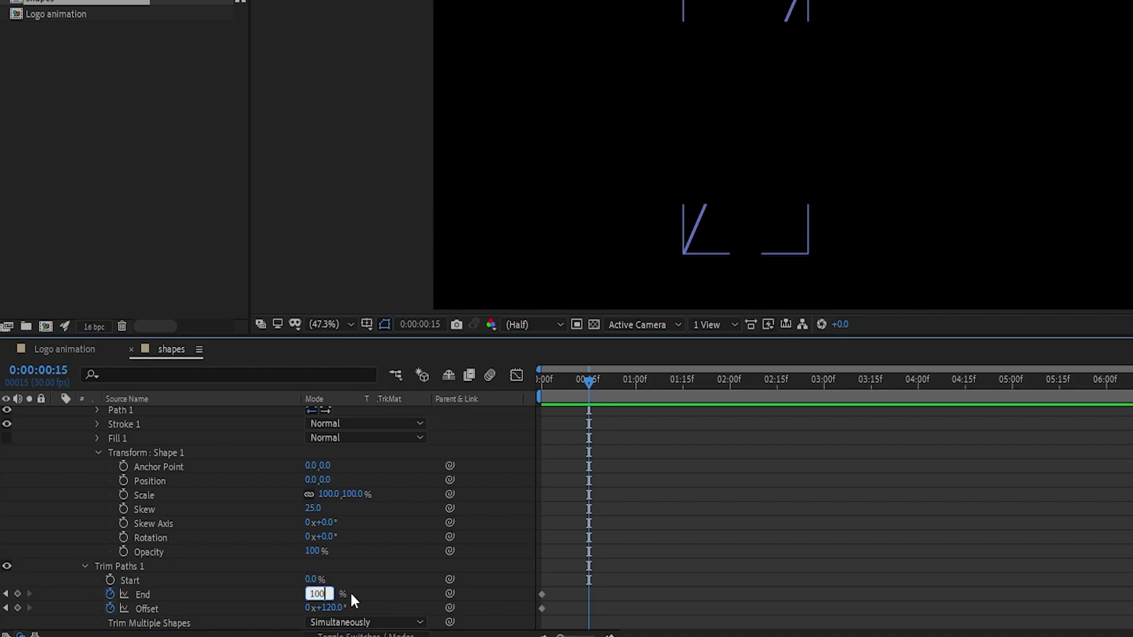
key("Return")
left_click(331, 608)
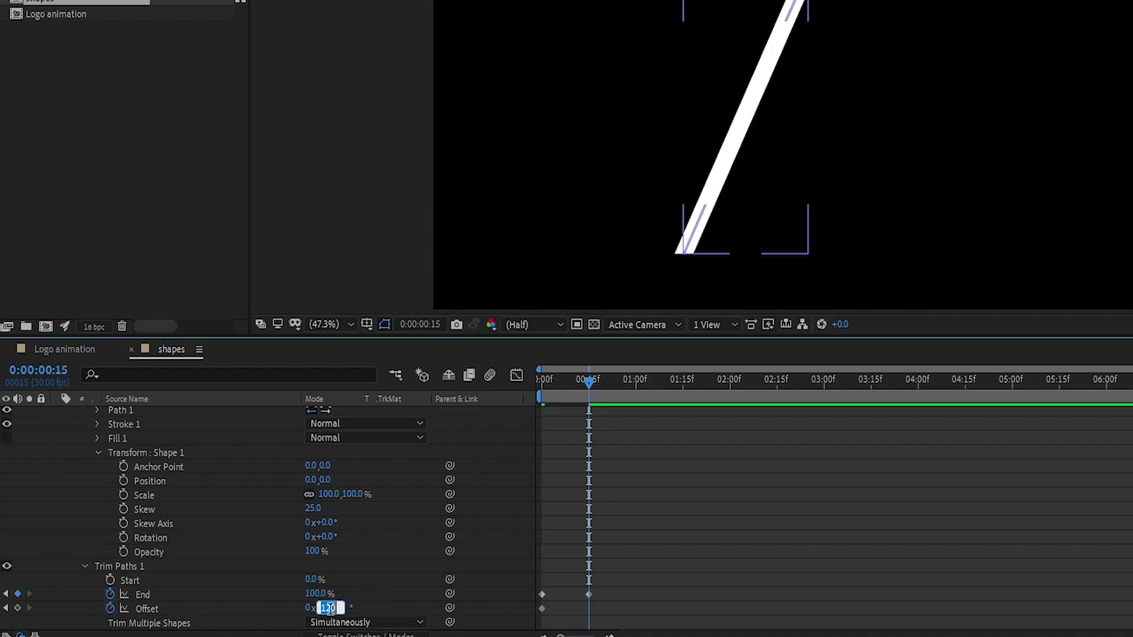
left_click(308, 610)
type("1x+0.")
key("Return")
Keyframe the Trim Paths Start at 0% on frame 5 and at 100% on 1 second.
left_click_drag(588, 381, 559, 380)
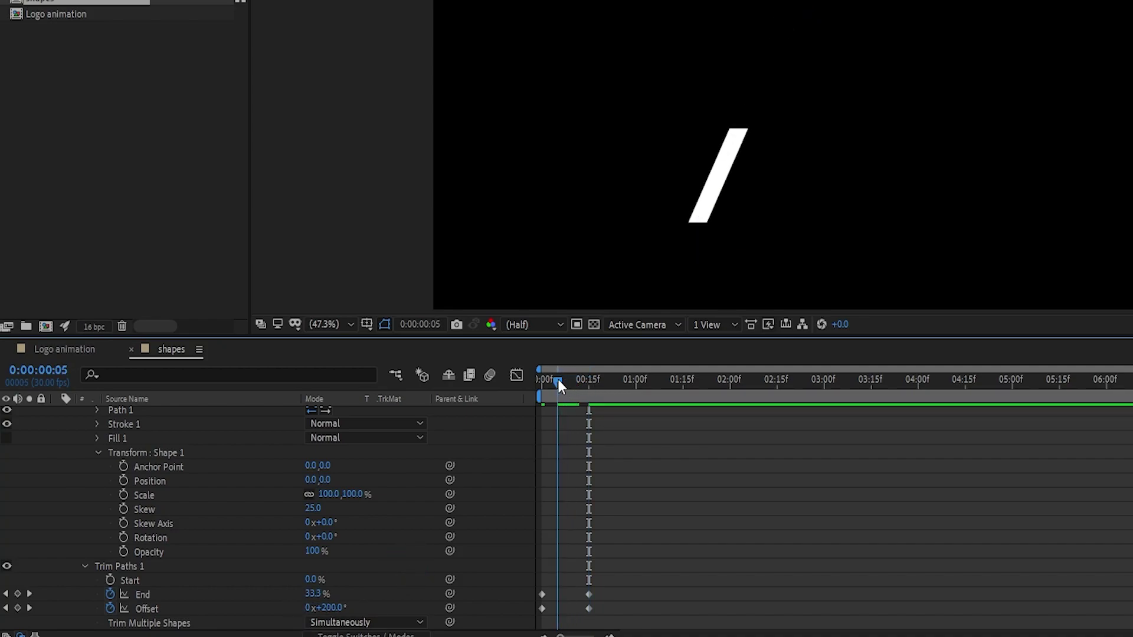
left_click(110, 580)
left_click_drag(559, 381, 635, 385)
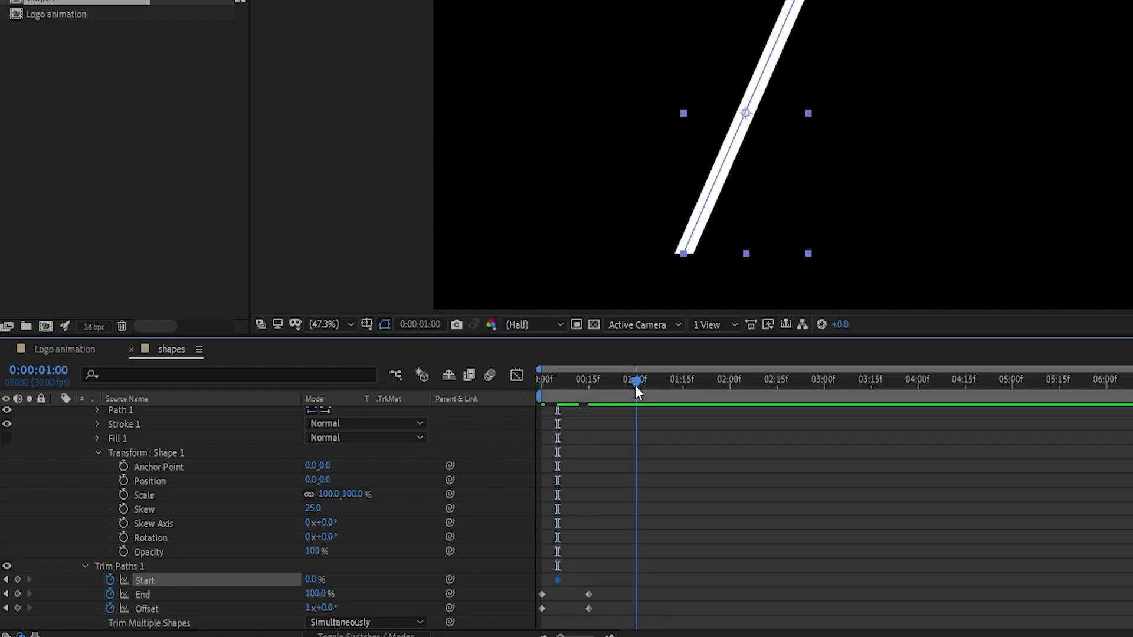
left_click(309, 581)
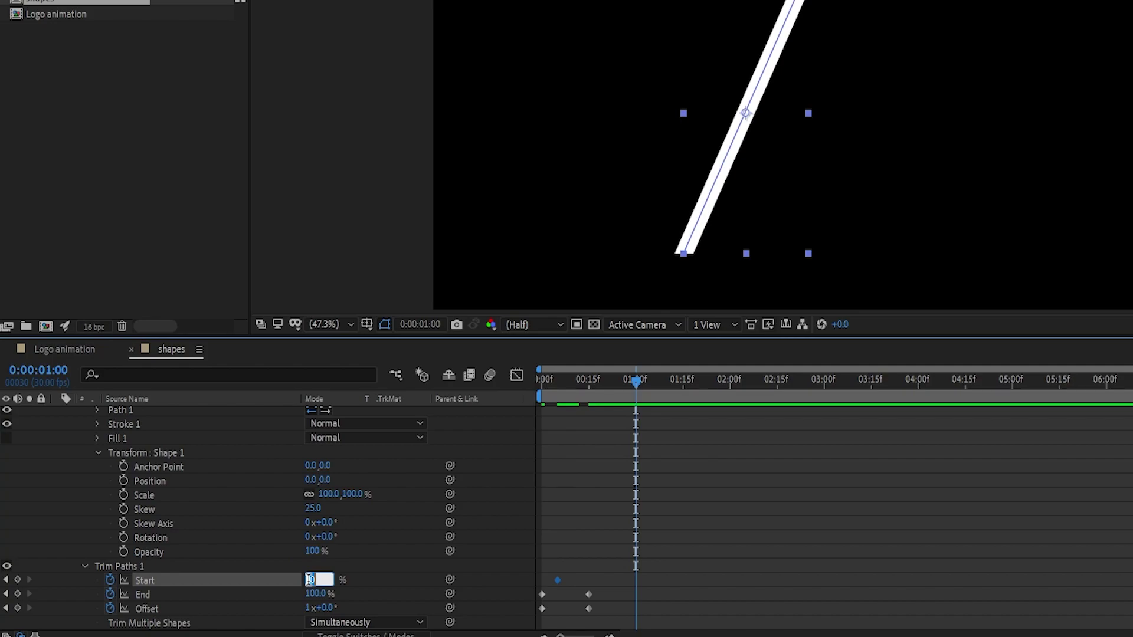
left_click(388, 557)
Apply Easy Ease to all the Trim Paths keyframes for Start, End and Offset.
left_click(652, 381)
left_click_drag(673, 515, 525, 626)
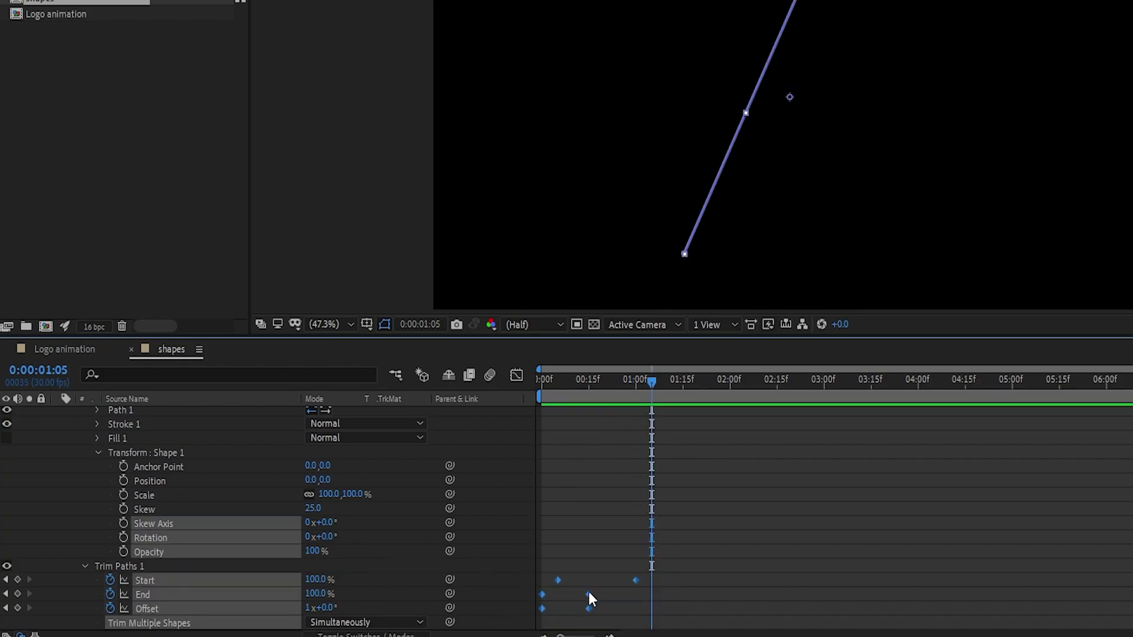
right_click(589, 594)
left_click(641, 583)
left_click(819, 472)
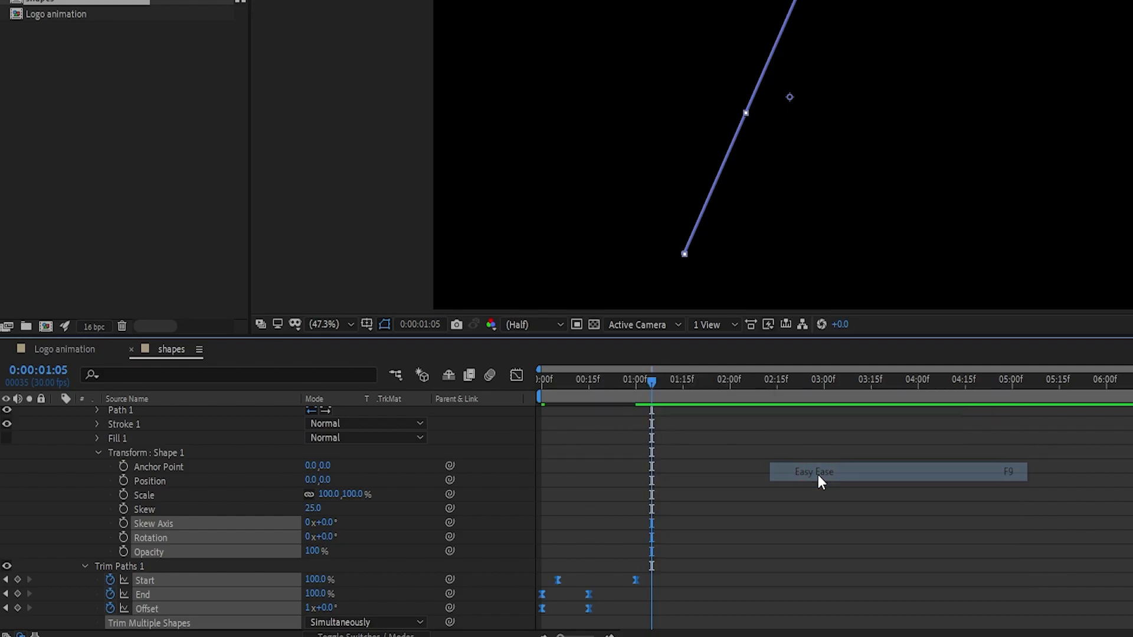
Flip the shape layer by setting its Scale to -100%.
scroll(212, 416, "up", 2)
left_click(211, 416)
key("s")
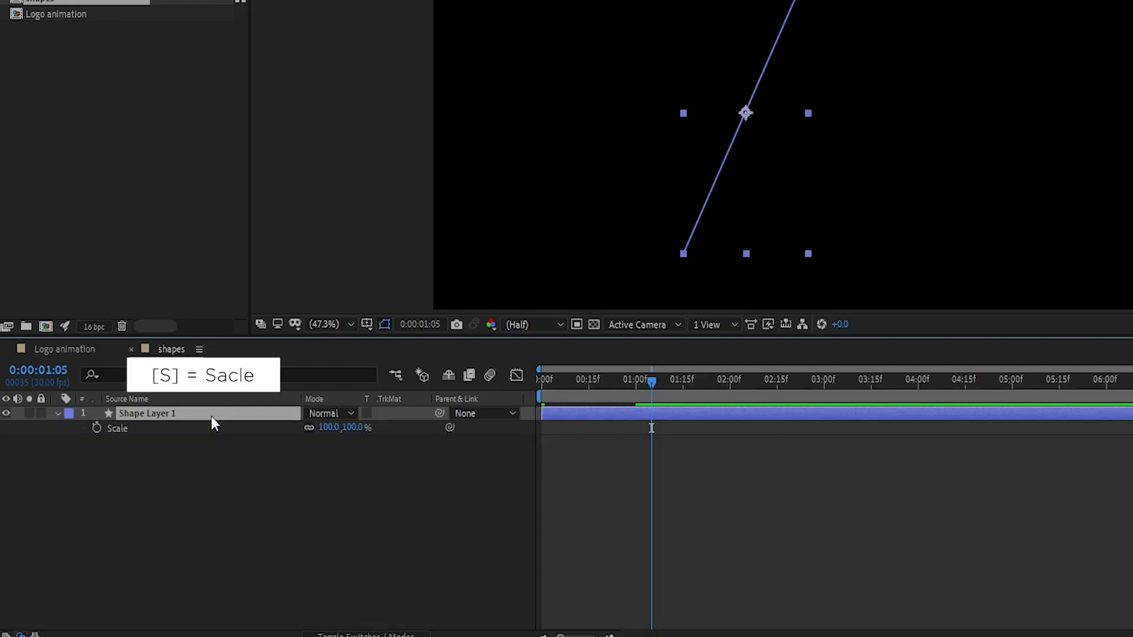
left_click(323, 427)
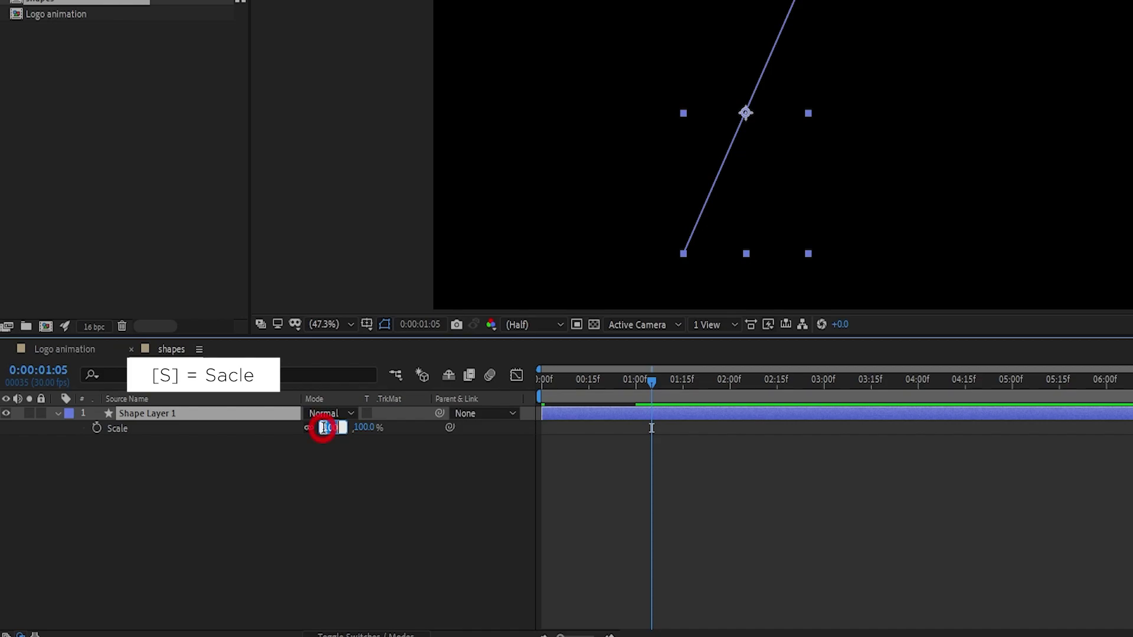
type("-100")
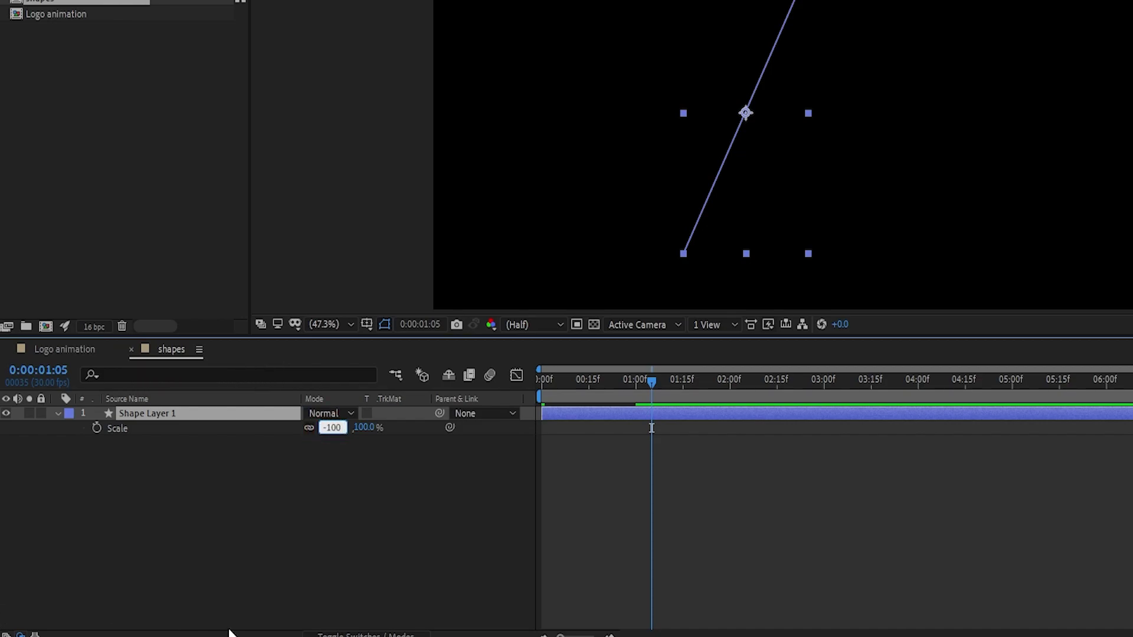
left_click(321, 570)
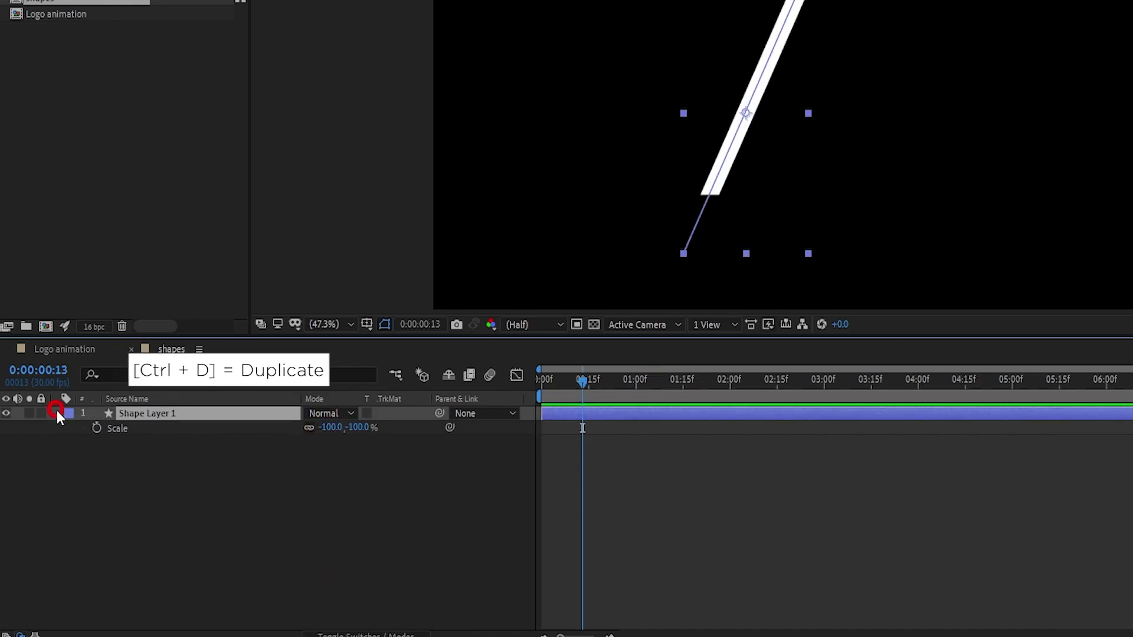
Duplicate the line layer five times and spread the copies across the composition at varied heights.
left_click(57, 413)
key("ctrl+d")
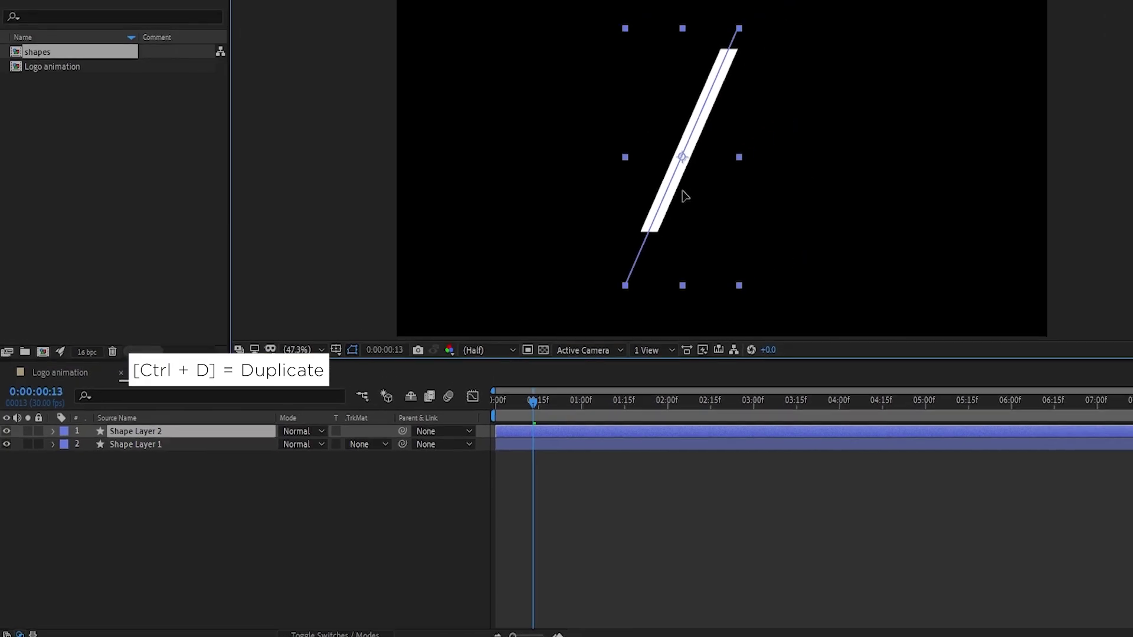
left_click_drag(732, 149, 759, 161)
left_click_drag(574, 275, 498, 289)
key("ctrl+d")
mouse_move(588, 298)
left_mouse_down()
mouse_move(487, 238)
mouse_move(622, 271)
mouse_move(495, 225)
mouse_move(521, 235)
mouse_move(467, 282)
left_mouse_up()
key("ctrl+d")
key("ctrl+d")
key("ctrl+d")
left_click(260, 555)
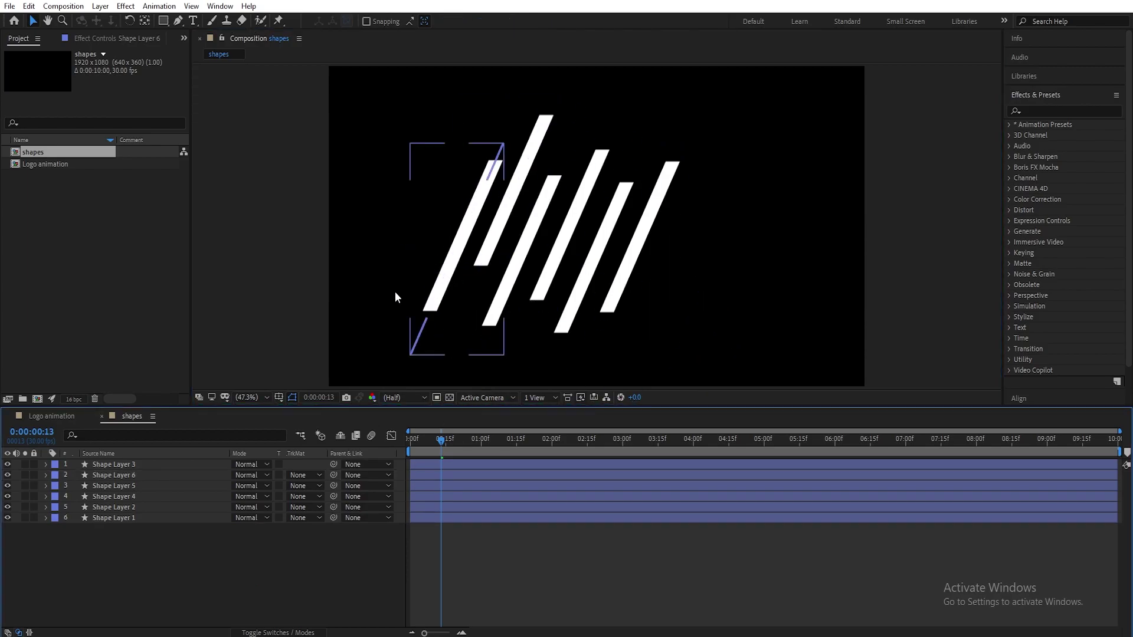
Duplicate the topmost line layer and give the copy a Yellow label.
left_click(133, 472)
left_click(130, 467)
key("ctrl+d")
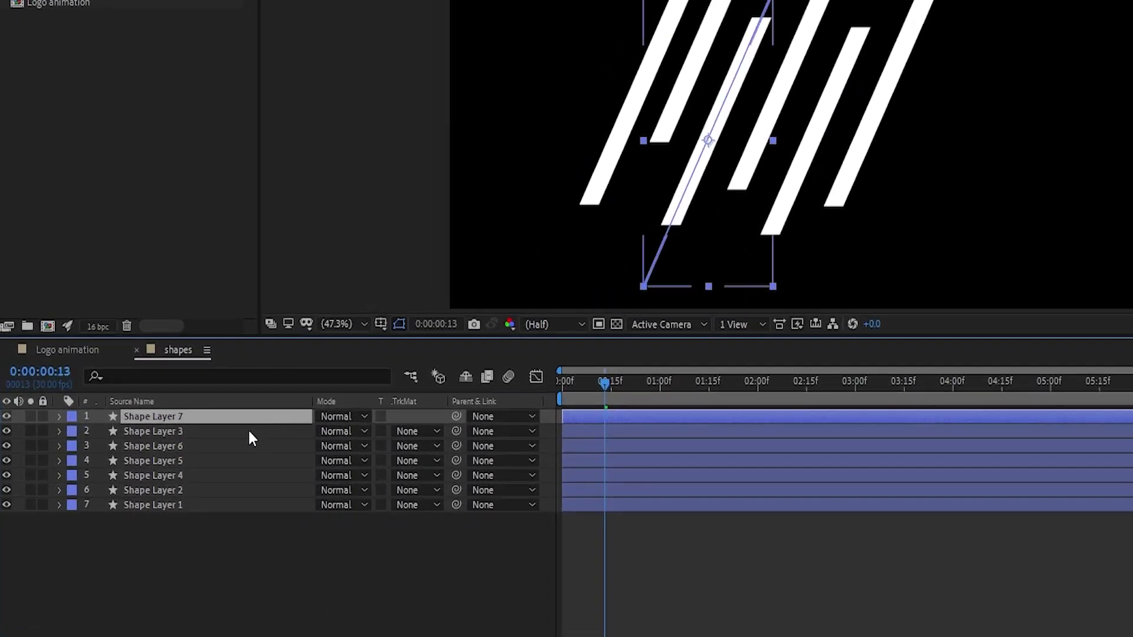
left_click(71, 416)
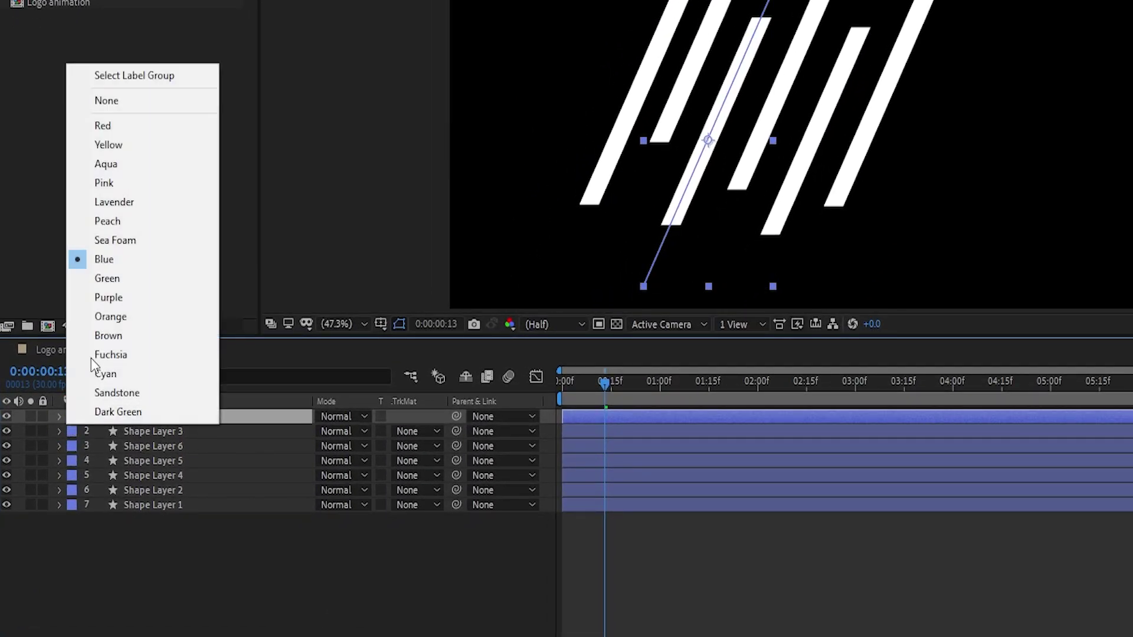
left_click(144, 144)
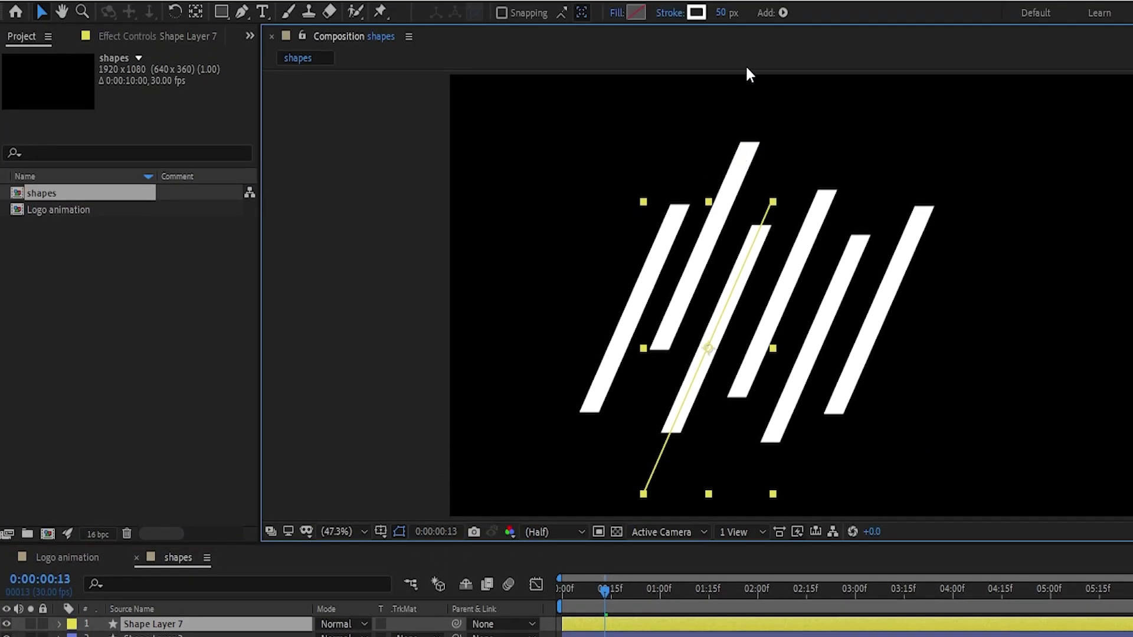
Set the yellow-labelled line's stroke width to 6 px and move it away from the thick line.
left_click(721, 13)
type("6")
mouse_move(742, 267)
left_mouse_down()
mouse_move(757, 276)
mouse_move(786, 222)
left_mouse_up()
Make five more copies of the thin line and scatter them among the thick lines.
key("ctrl+d")
key("ctrl+d")
left_click_drag(763, 282, 940, 222)
key("ctrl+d")
key("ctrl+d")
key("ctrl+d")
key("ctrl+d")
key("Delete")
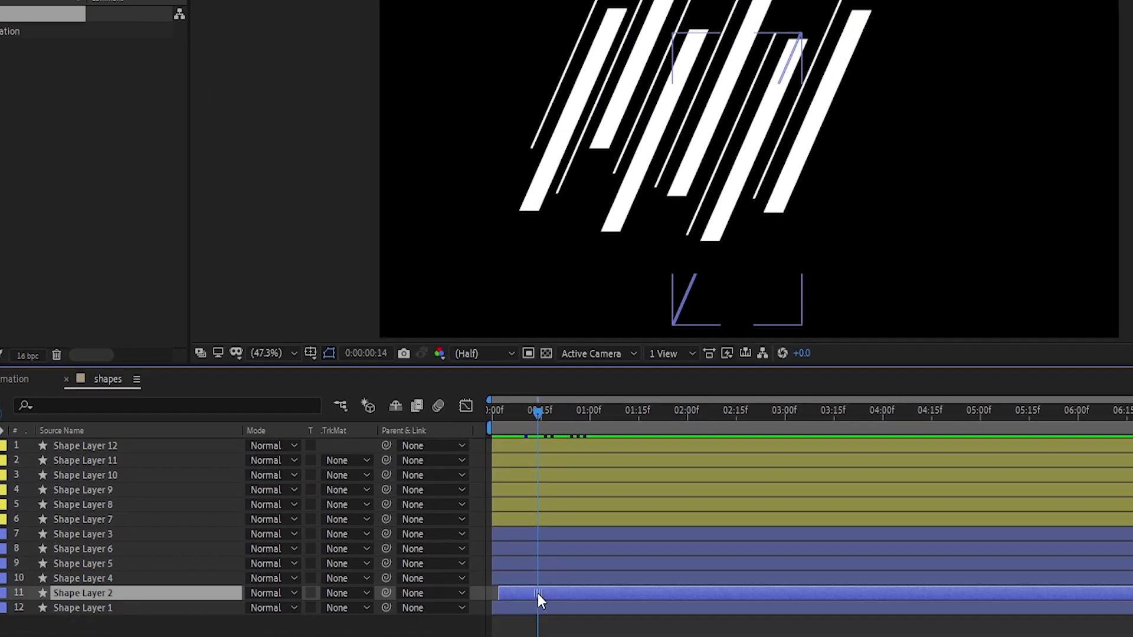
Stagger the line layers' start times by a few frames in the timeline and preview the animation.
left_click_drag(537, 594, 544, 594)
left_click_drag(550, 580, 579, 563)
left_click_drag(591, 589, 598, 589)
left_click_drag(581, 546, 594, 542)
left_click_drag(573, 483, 610, 408)
left_click(476, 374)
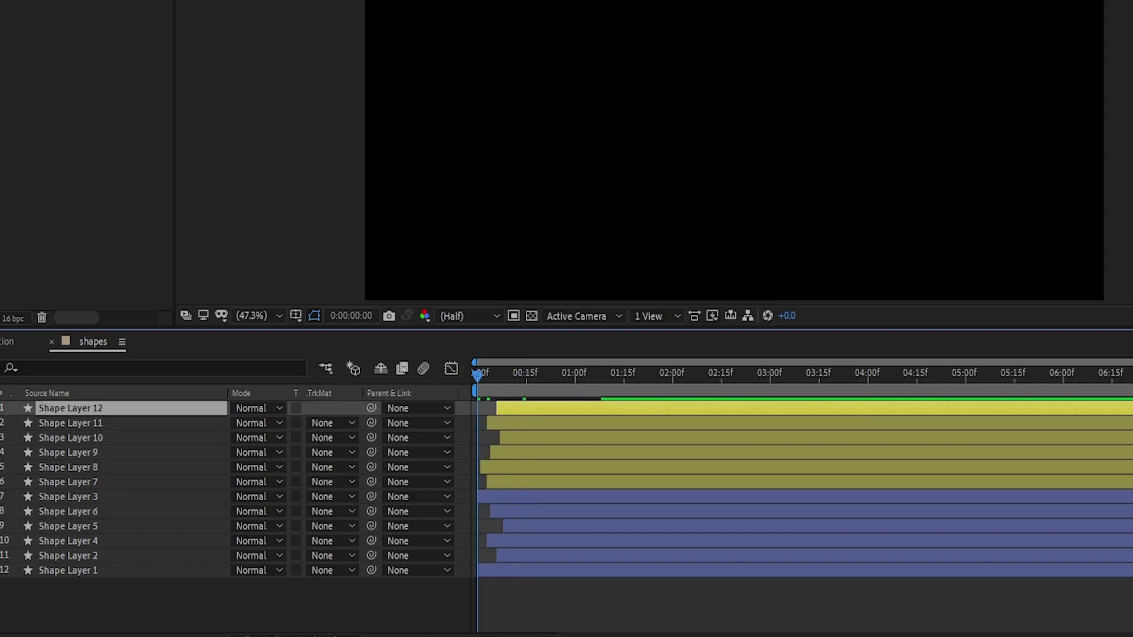
key("space")
left_click_drag(495, 583, 470, 583)
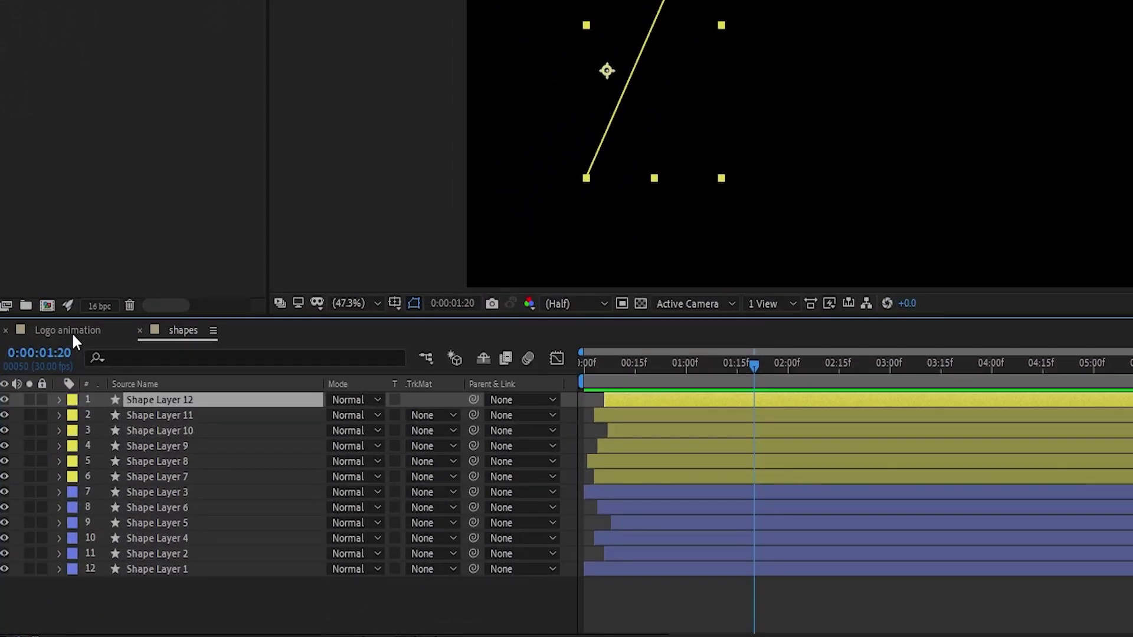
Place the shapes composition in the Logo animation composition at 0:00 and duplicate that layer.
left_click(63, 374)
left_click_drag(56, 134, 148, 462)
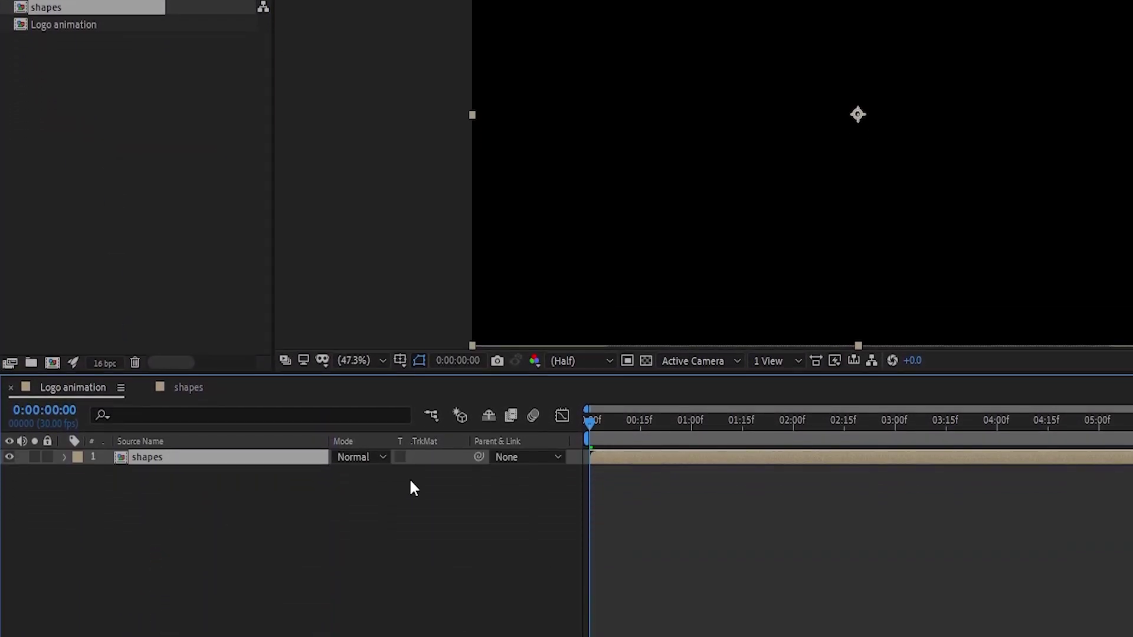
mouse_move(592, 426)
left_mouse_down()
mouse_move(690, 426)
mouse_move(587, 426)
left_mouse_up()
left_click(282, 499)
left_click(242, 455)
key("ctrl+d")
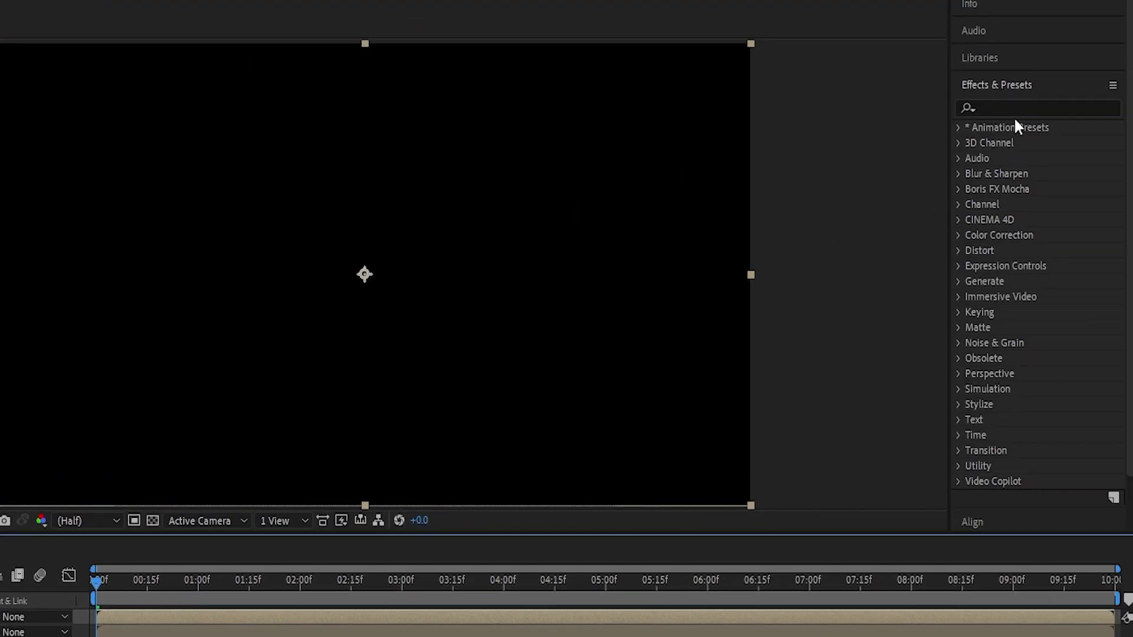
Find the Fill effect and apply it to the upper shapes layer.
left_click(1003, 108)
type("fill")
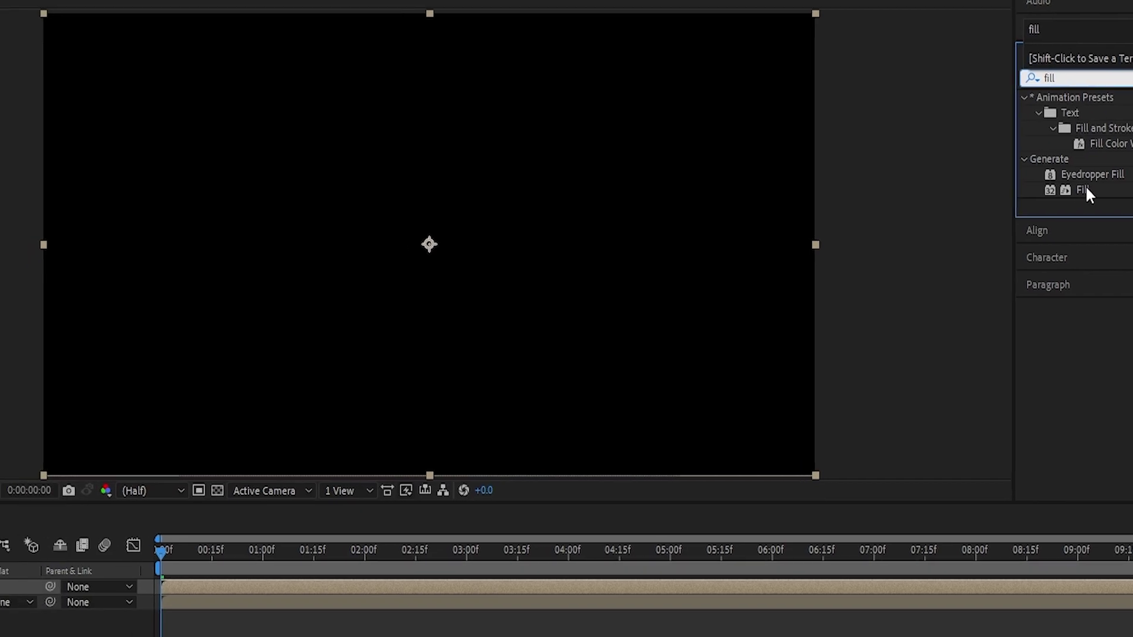
left_click_drag(1018, 219, 197, 391)
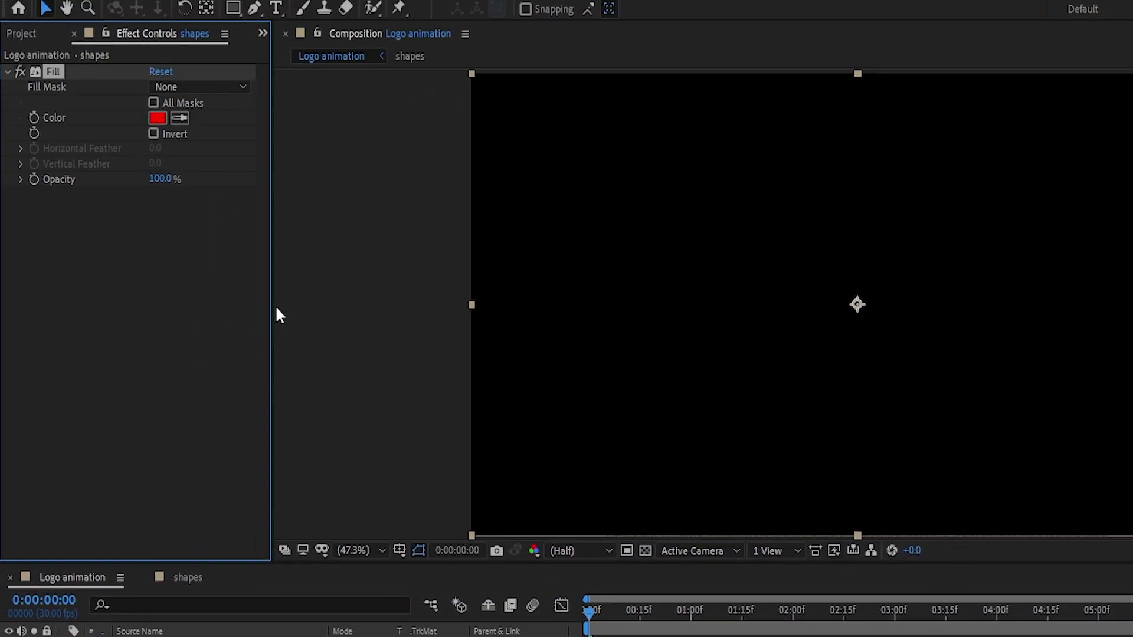
Set the Fill color of the upper shapes layer to cyan.
key("space")
left_click(157, 118)
left_click_drag(625, 608, 628, 593)
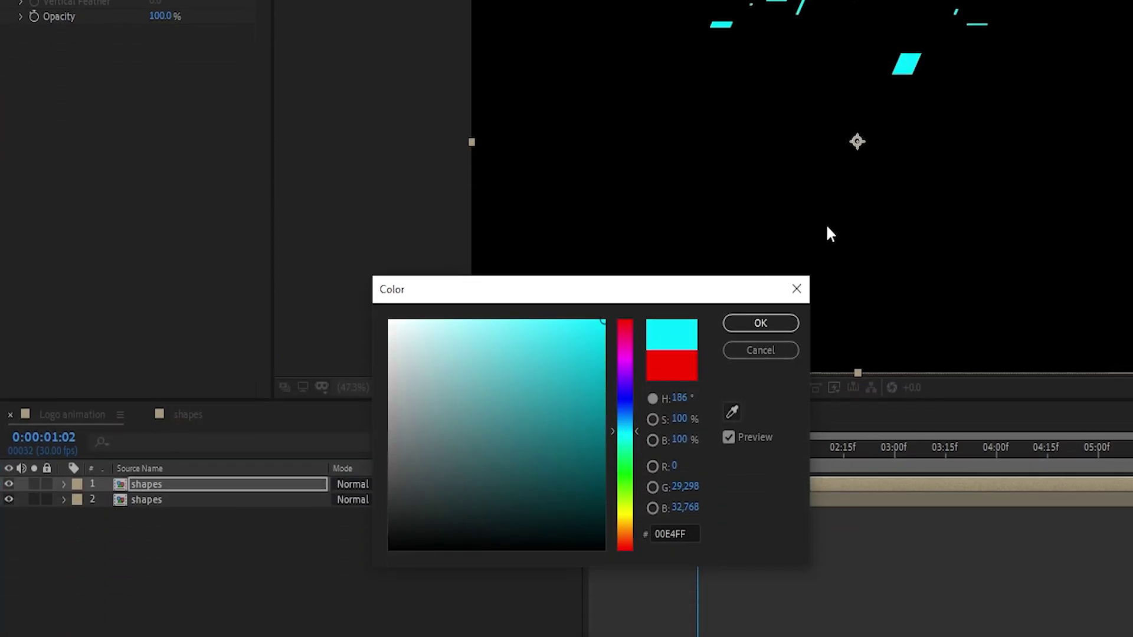
left_click_drag(593, 325, 576, 319)
key("Return")
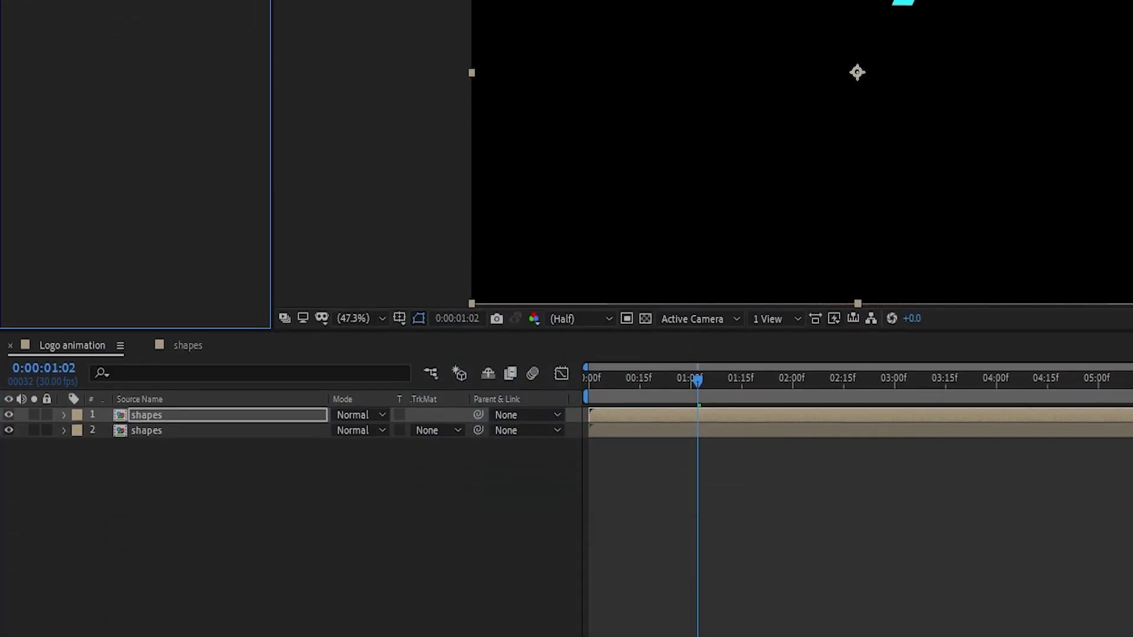
Turn on Collapse Transformations for both shapes layers.
left_click(386, 631)
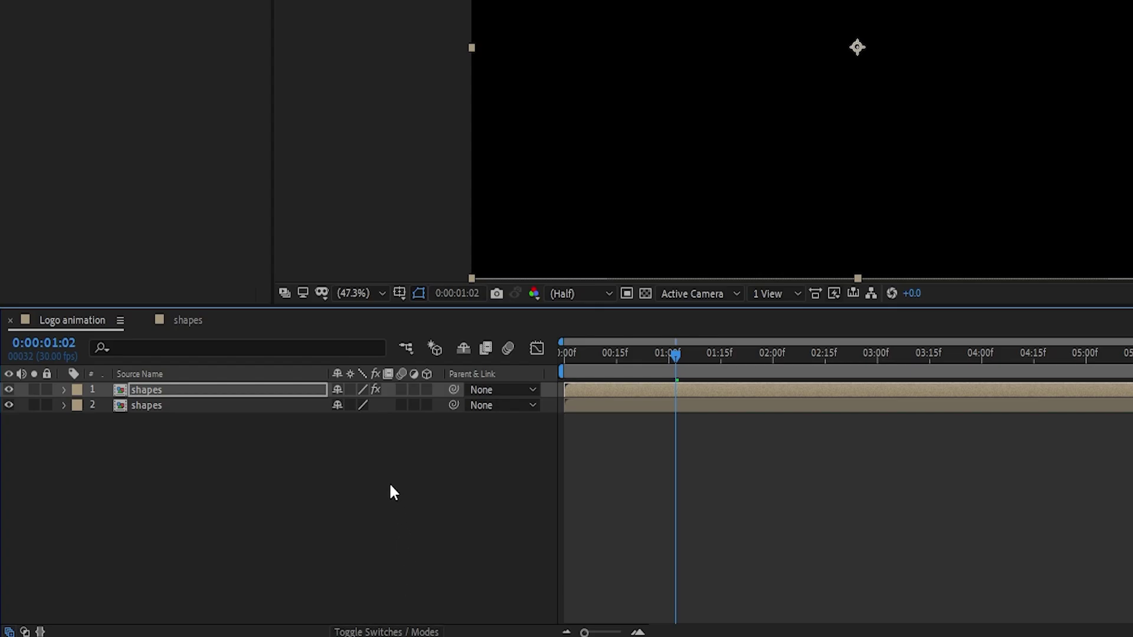
left_click(350, 389)
left_click(349, 405)
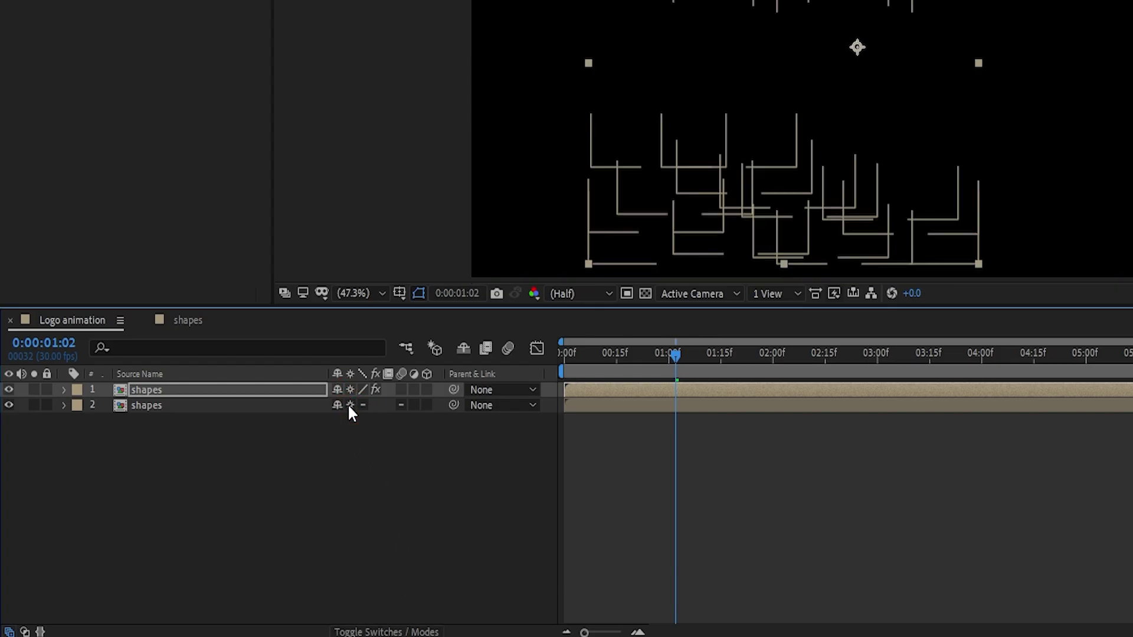
Delay the cyan shapes layer by about 5 frames and offset it slightly up and to the right.
left_click(624, 354)
left_click_drag(682, 388, 689, 388)
left_click_drag(802, 197, 821, 193)
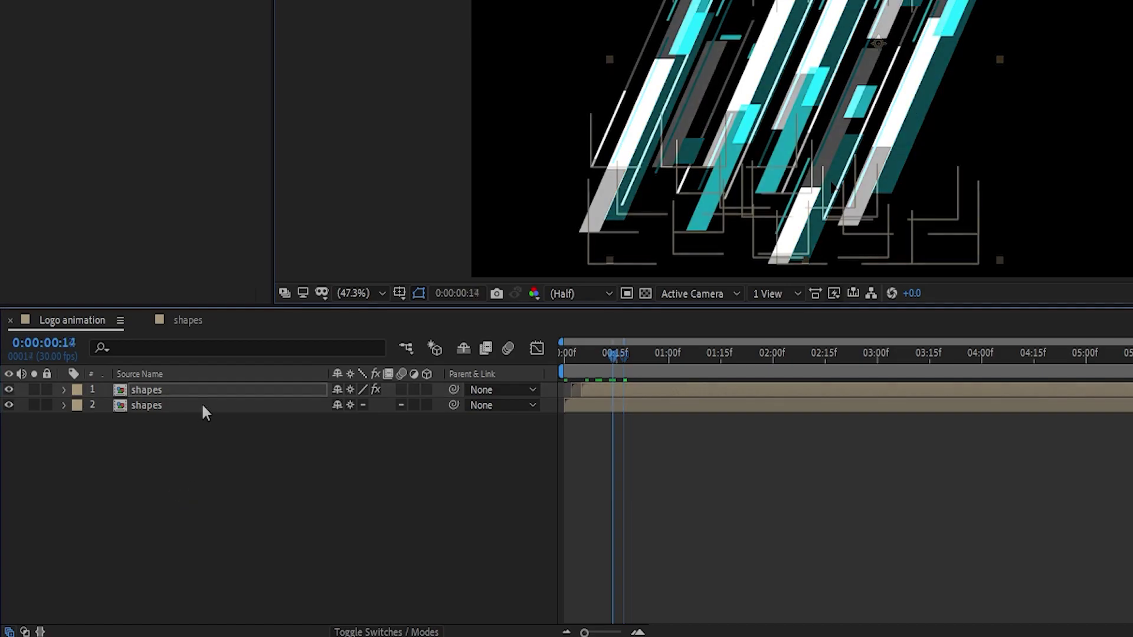
Duplicate the cyan shapes layer, change the copy's Fill color to green and shift its position.
left_click(186, 393)
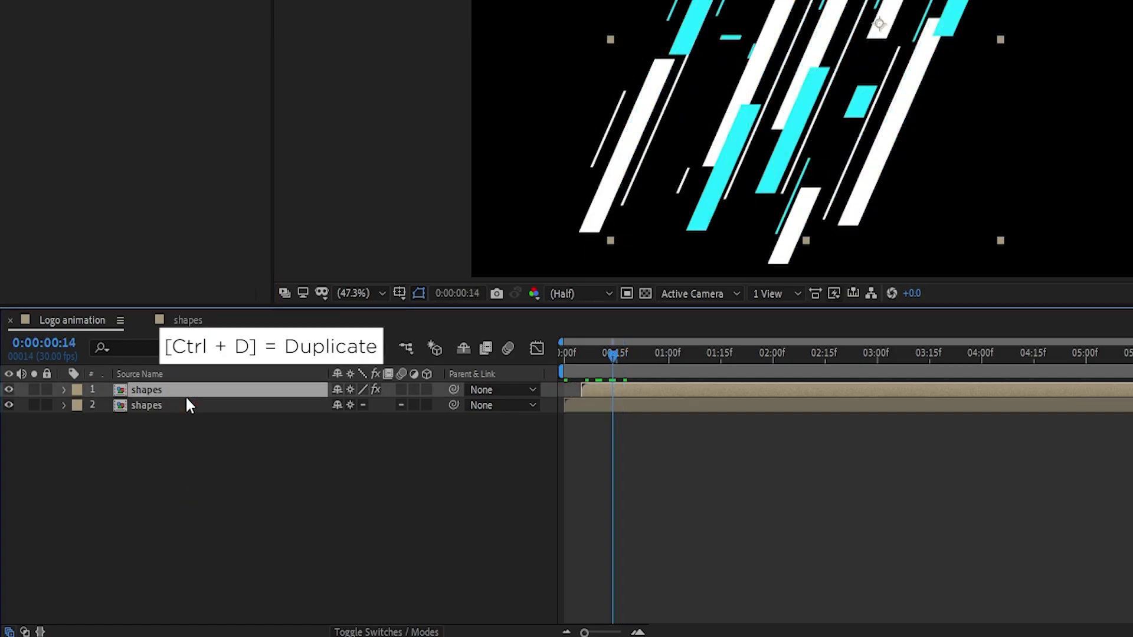
key("ctrl+d")
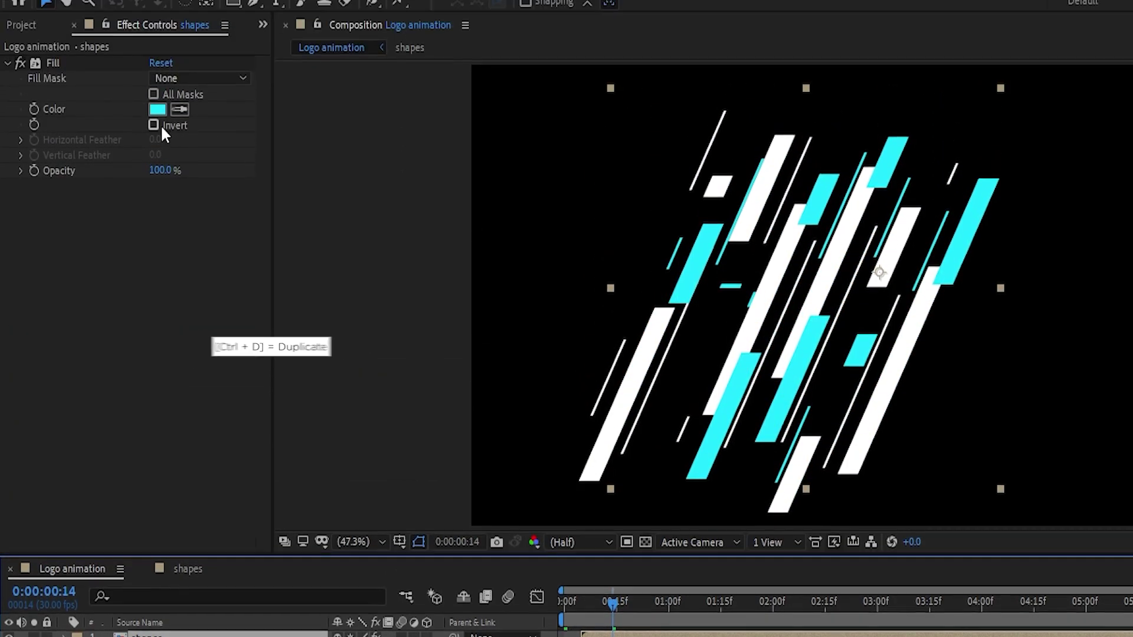
left_click(157, 111)
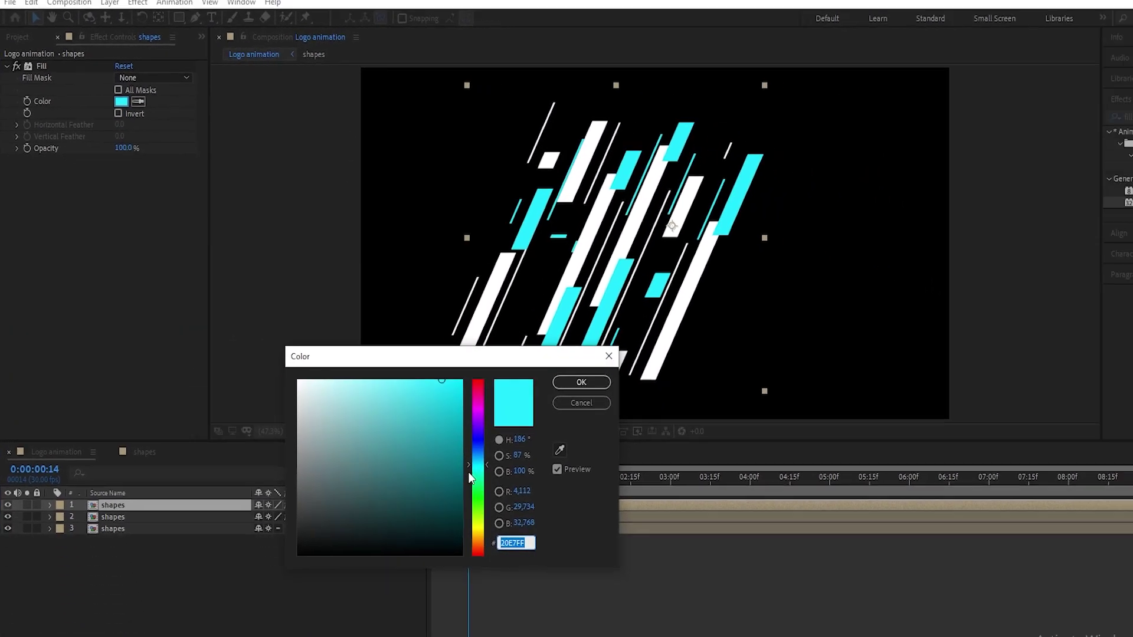
left_click_drag(469, 478, 479, 485)
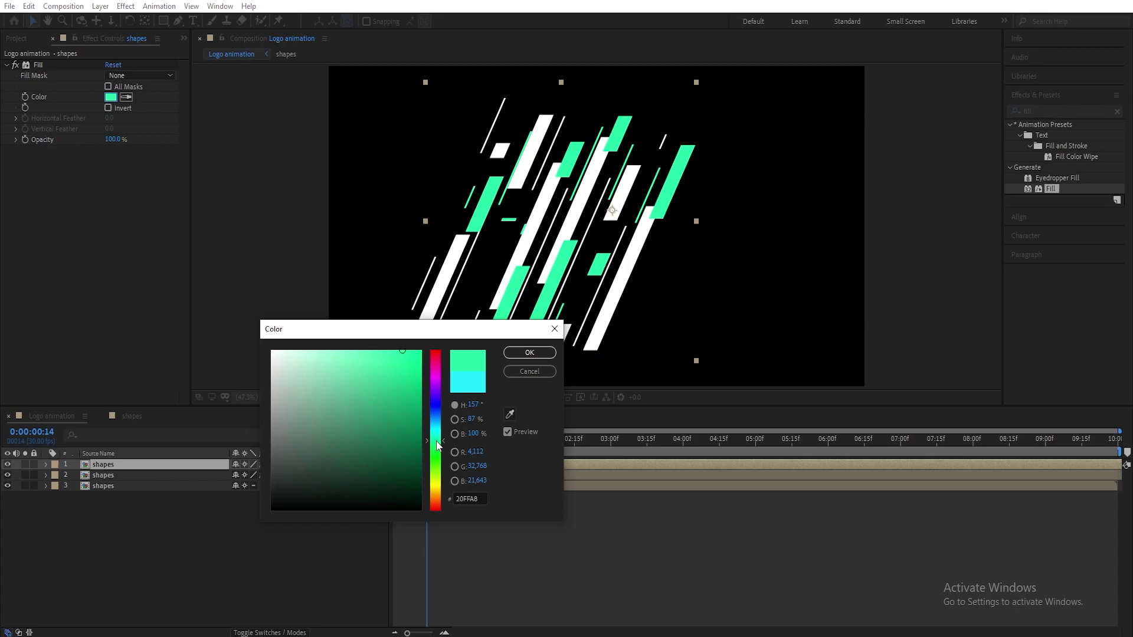
left_click(526, 358)
left_click_drag(551, 293, 546, 279)
left_click(177, 525)
Set the Scale of the three shapes layers to 110%, 106% and 81%, from the topmost layer down.
left_click(138, 467)
key("s")
left_click_drag(249, 475, 234, 520)
left_click(219, 486)
key("s")
left_click(212, 509)
key("s")
left_click(236, 540)
Start the green shapes layer slightly before the cyan one and preview the animation.
left_click_drag(426, 442, 395, 445)
left_click(419, 467)
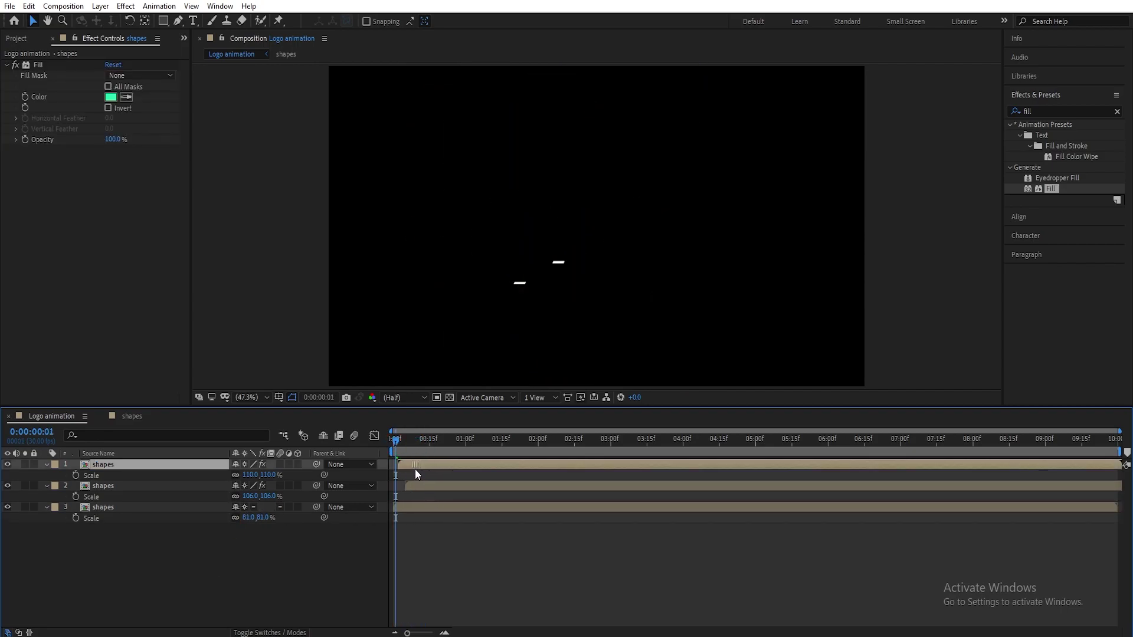
key("space")
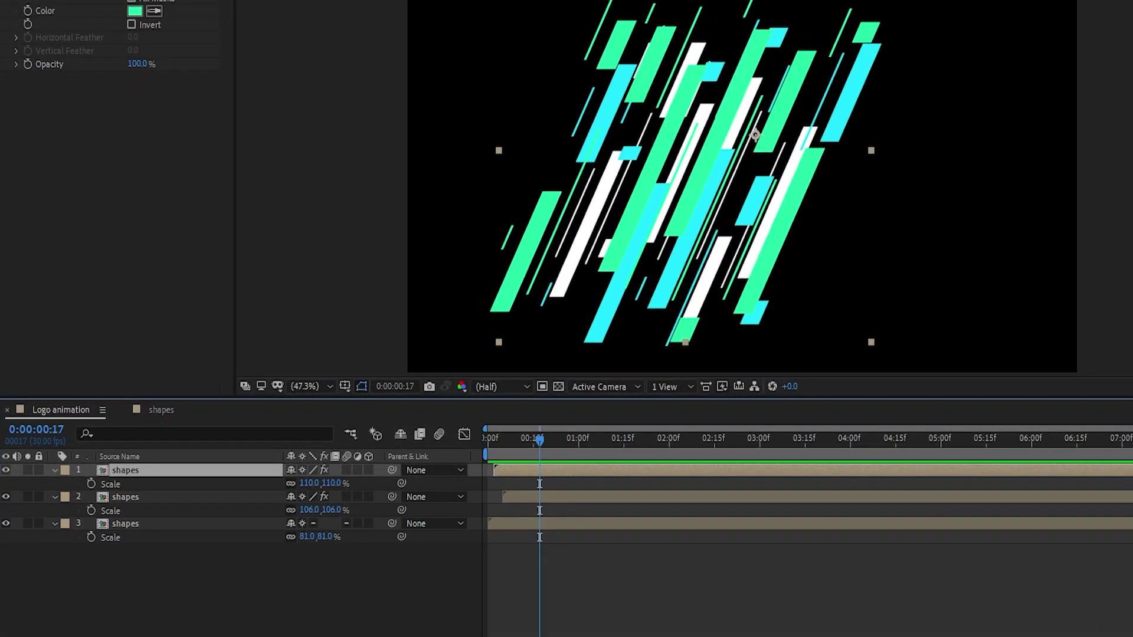
Set the blending mode of the green and cyan shapes layers to Screen.
left_click(260, 634)
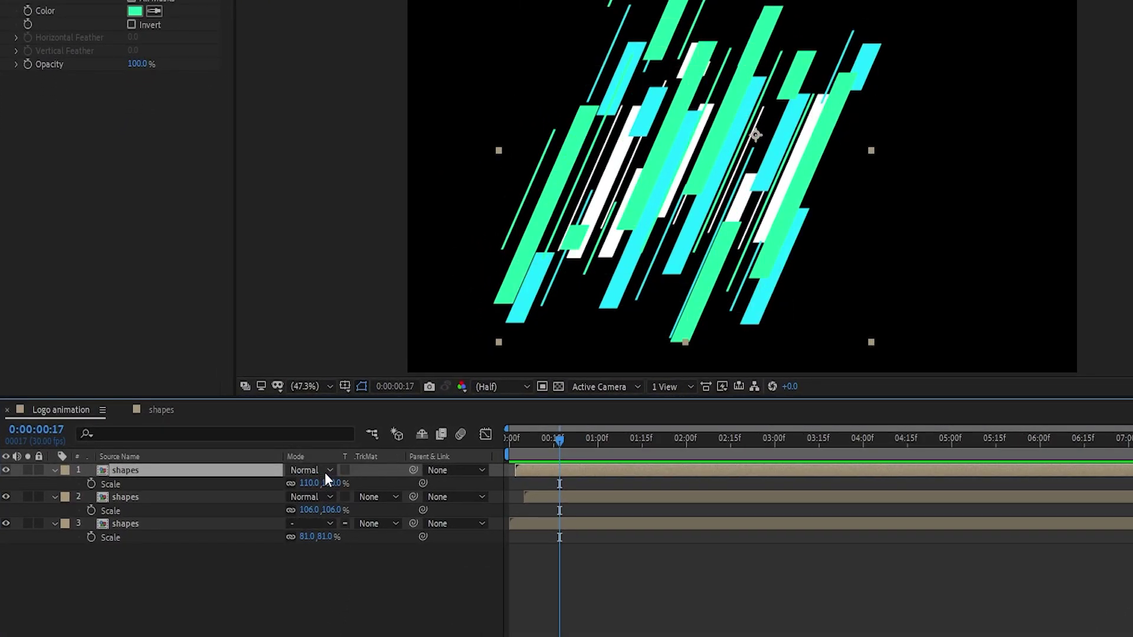
left_click(266, 465)
left_click(380, 200)
left_click(316, 497)
left_click(367, 204)
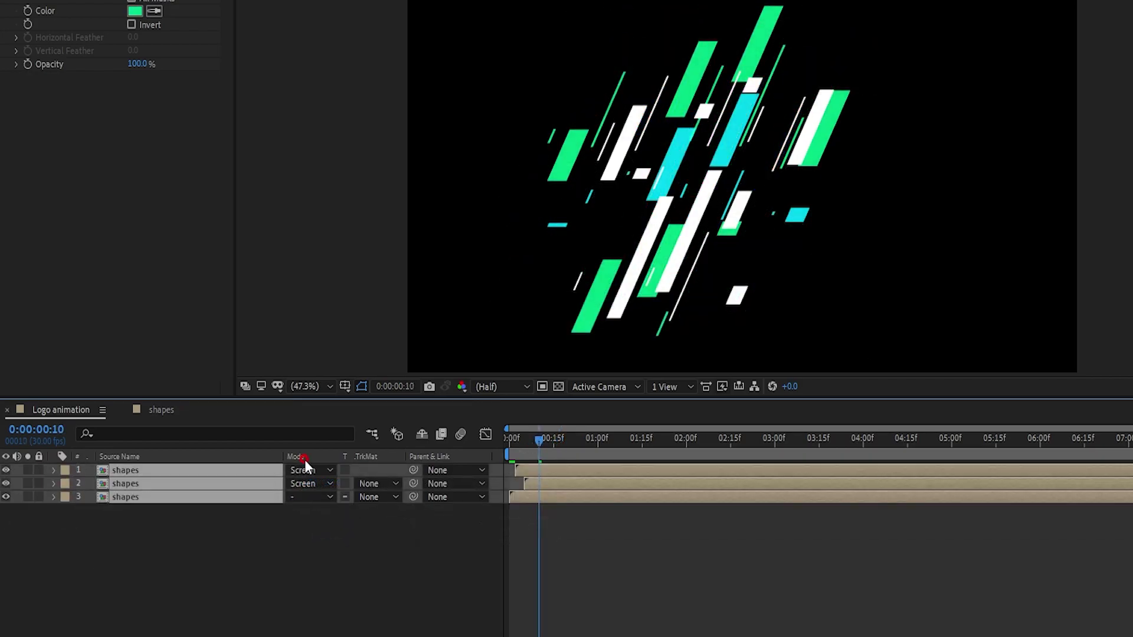
Pre-compose the three shapes layers into a composition named "slices", moving all attributes into it.
right_click(230, 500)
left_click(300, 417)
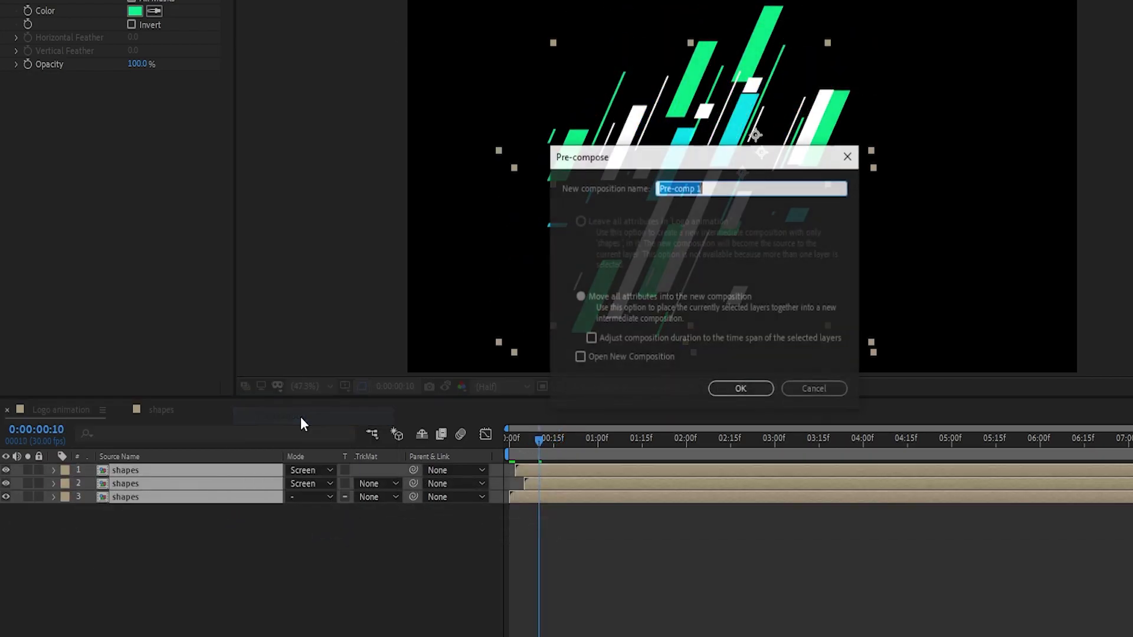
type("slices")
left_click(669, 299)
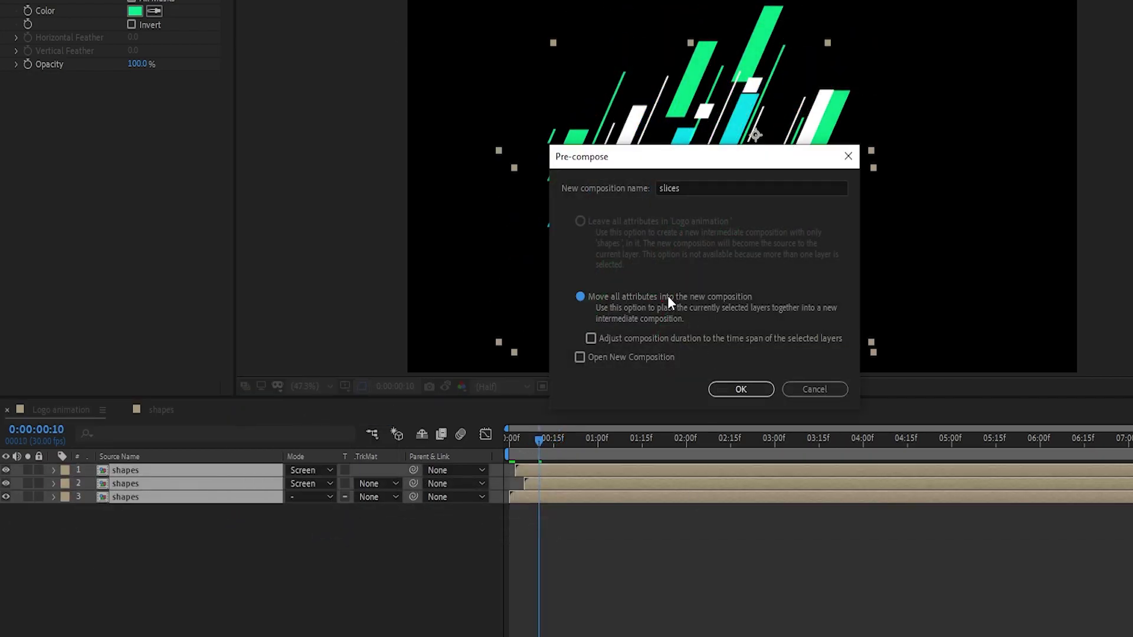
key("Return")
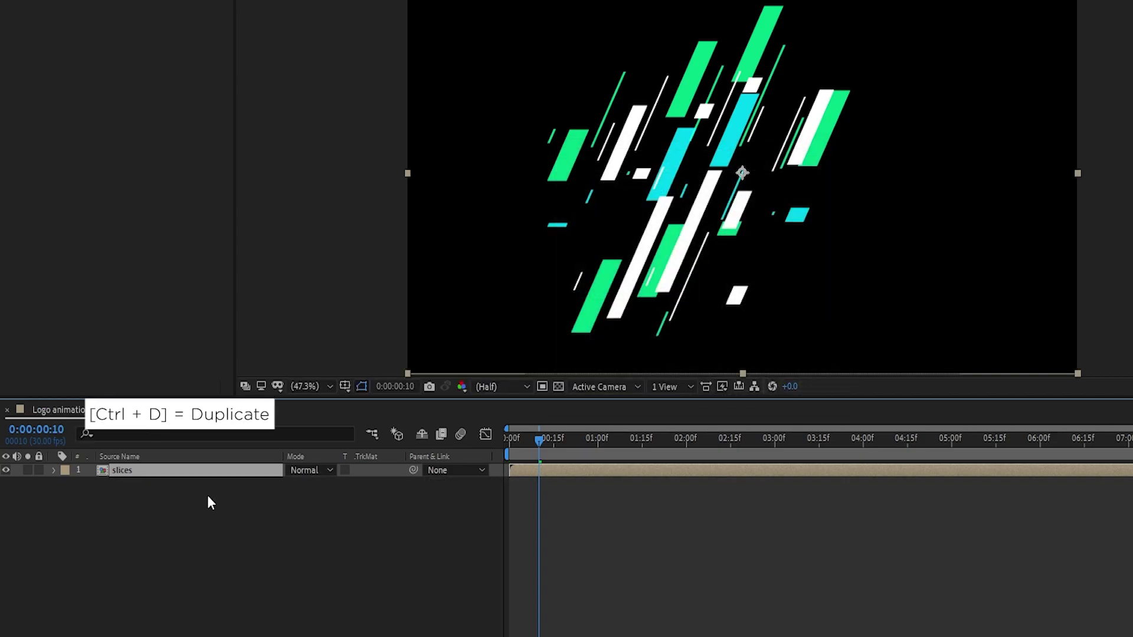
Duplicate the slices layer and apply an inverted Find Edges effect to the upper copy.
key("ctrl+d")
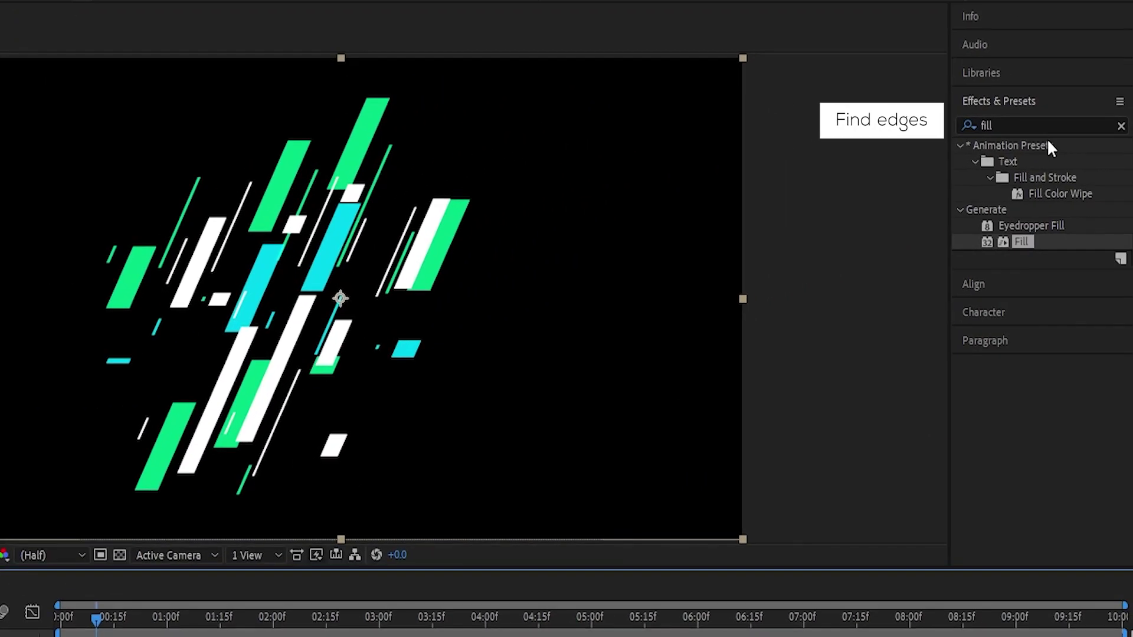
left_click(1024, 126)
double_click(1025, 125)
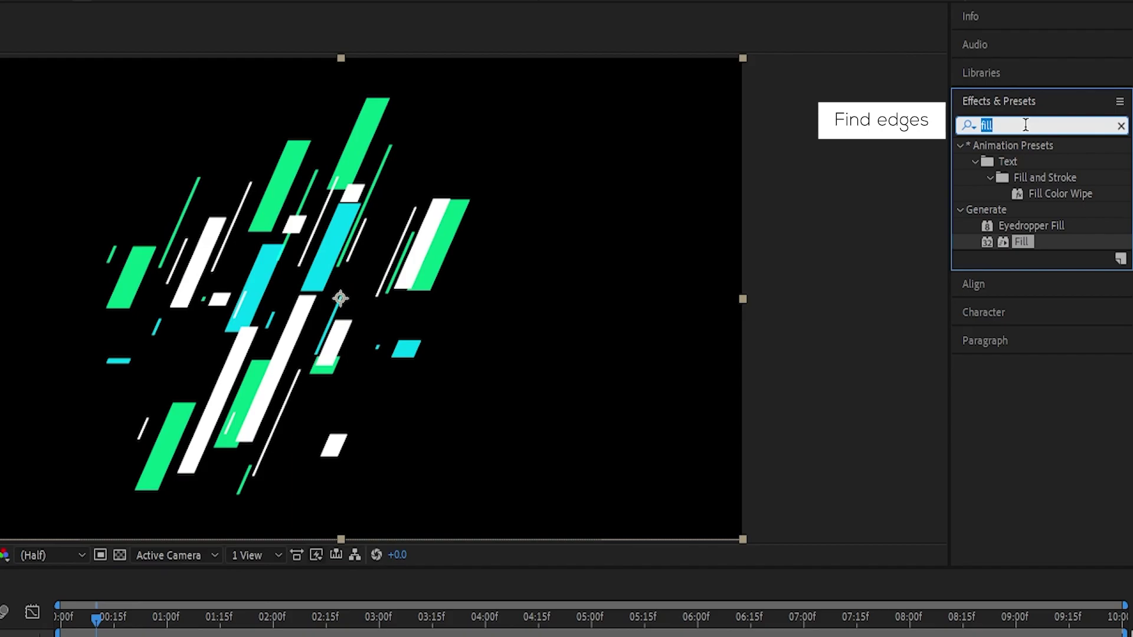
type("fin")
left_click_drag(1077, 213, 189, 387)
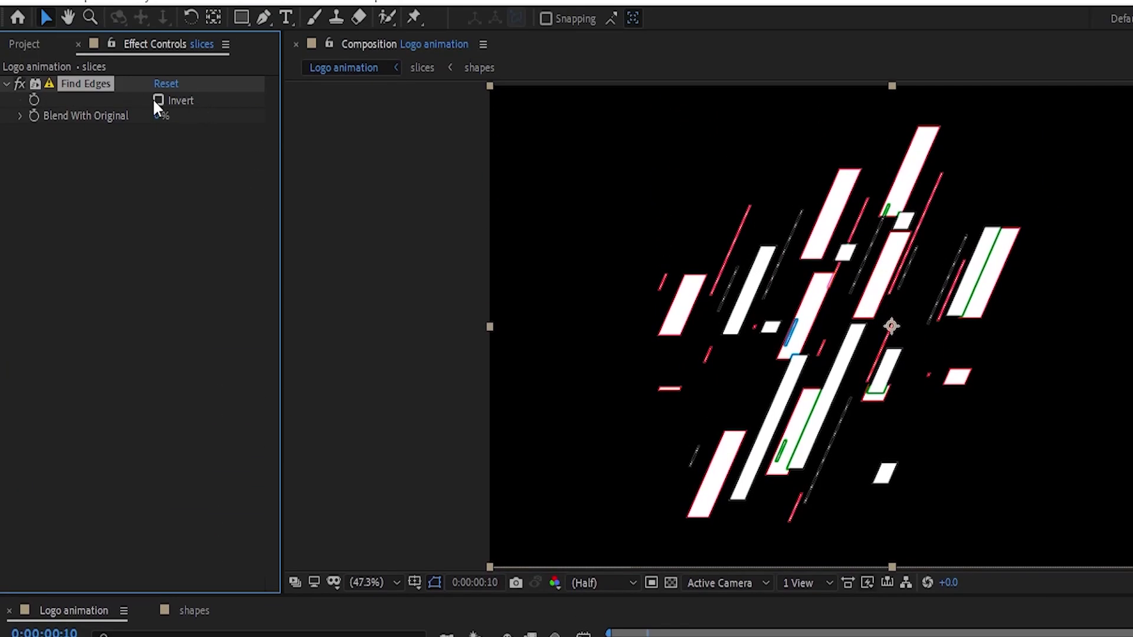
left_click(158, 100)
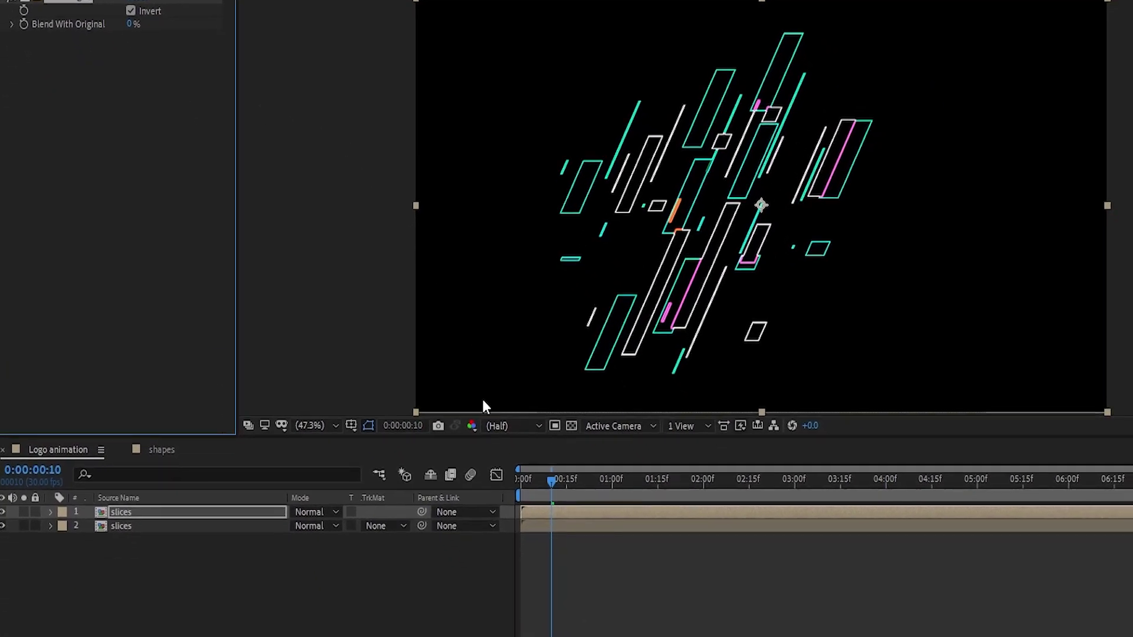
Offset the outlined slices layer slightly later in time and slightly up and to the right, with its blending mode set to Screen.
left_click_drag(541, 513, 550, 515)
left_click_drag(707, 329, 721, 326)
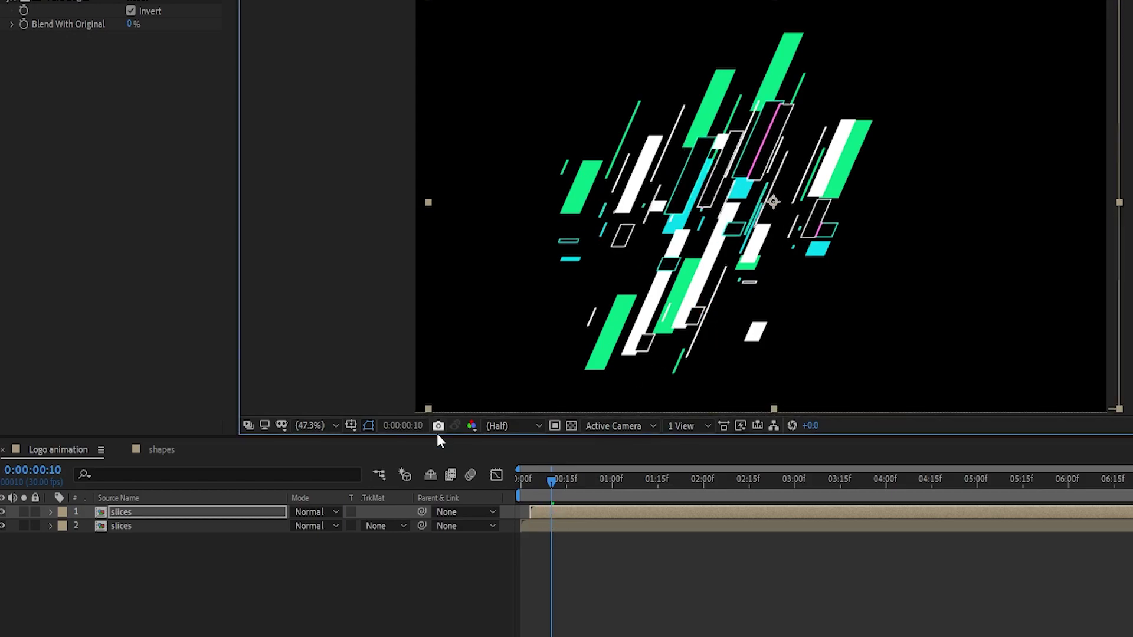
left_click(336, 512)
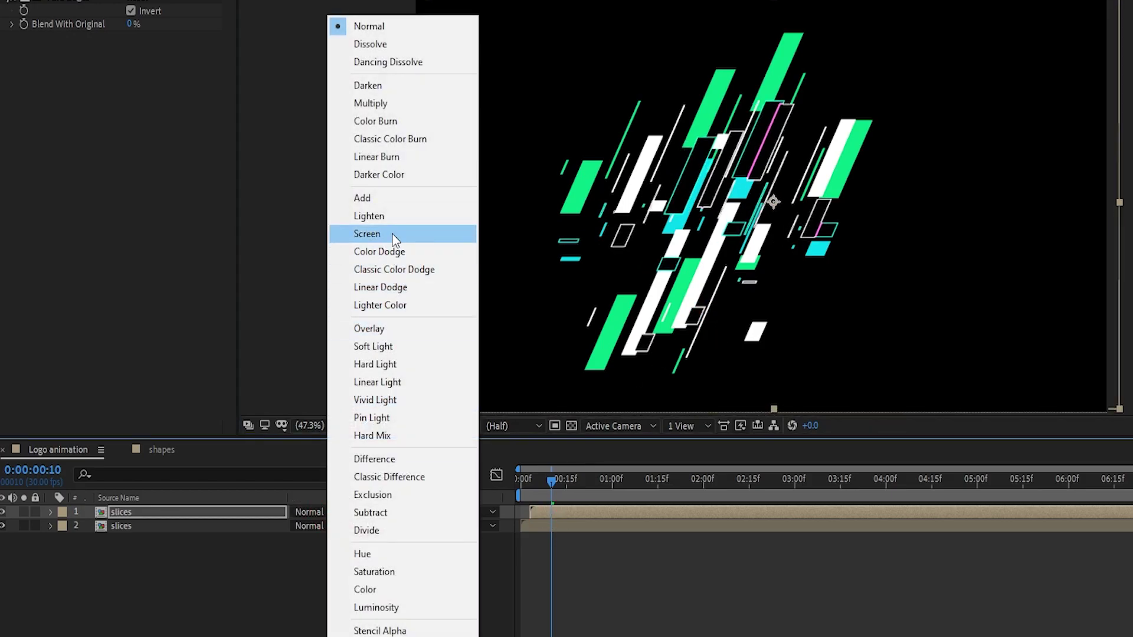
left_click(392, 233)
left_click_drag(526, 477, 659, 477)
Create a composition-sized solid named "background" and place it below both slices layers.
right_click(112, 622)
mouse_move(175, 460)
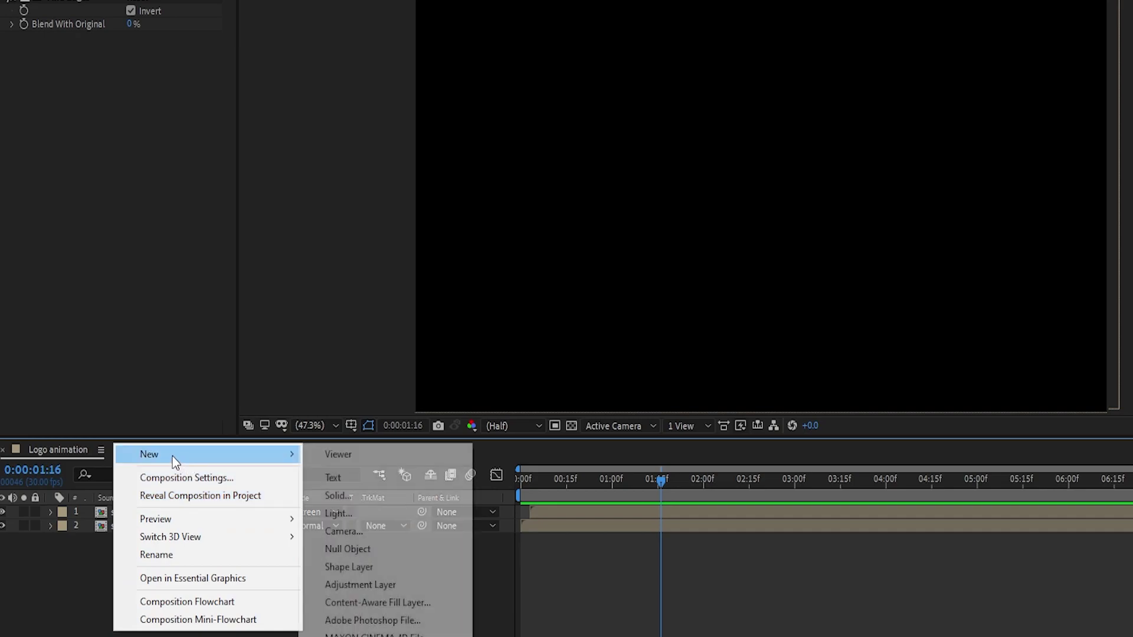
left_click(370, 500)
type("background")
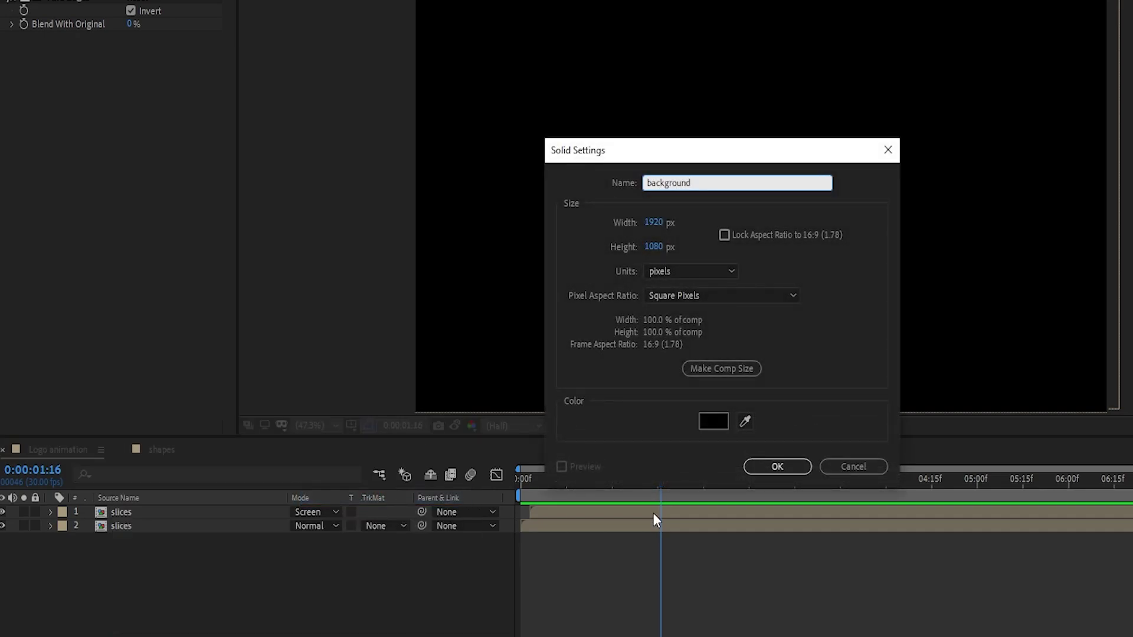
left_click(730, 371)
left_click(777, 466)
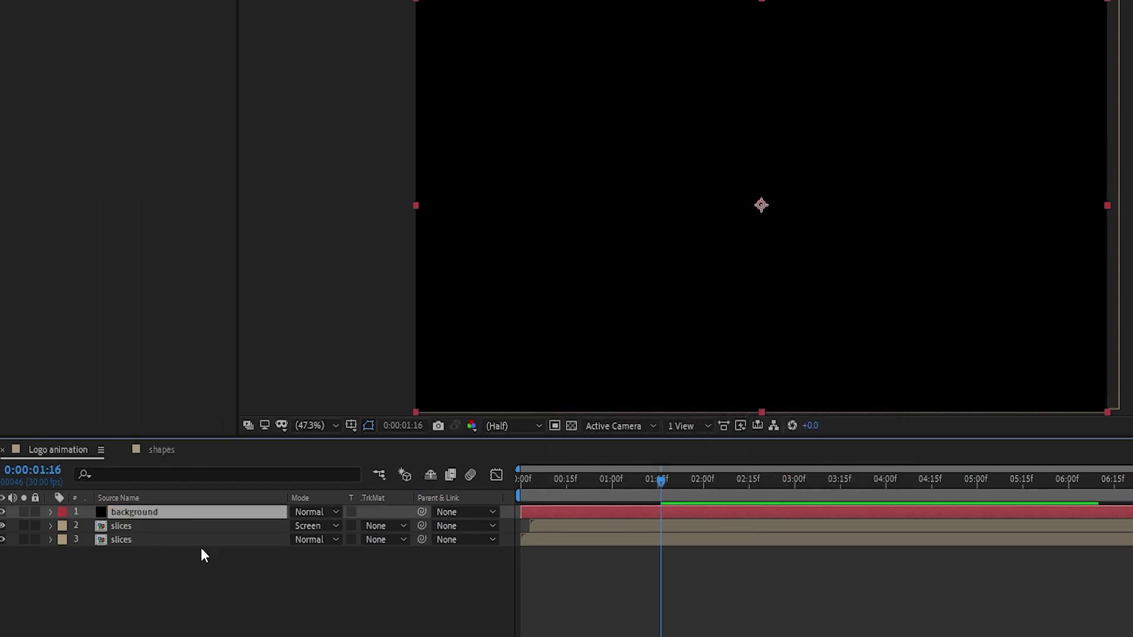
left_click_drag(182, 512, 168, 563)
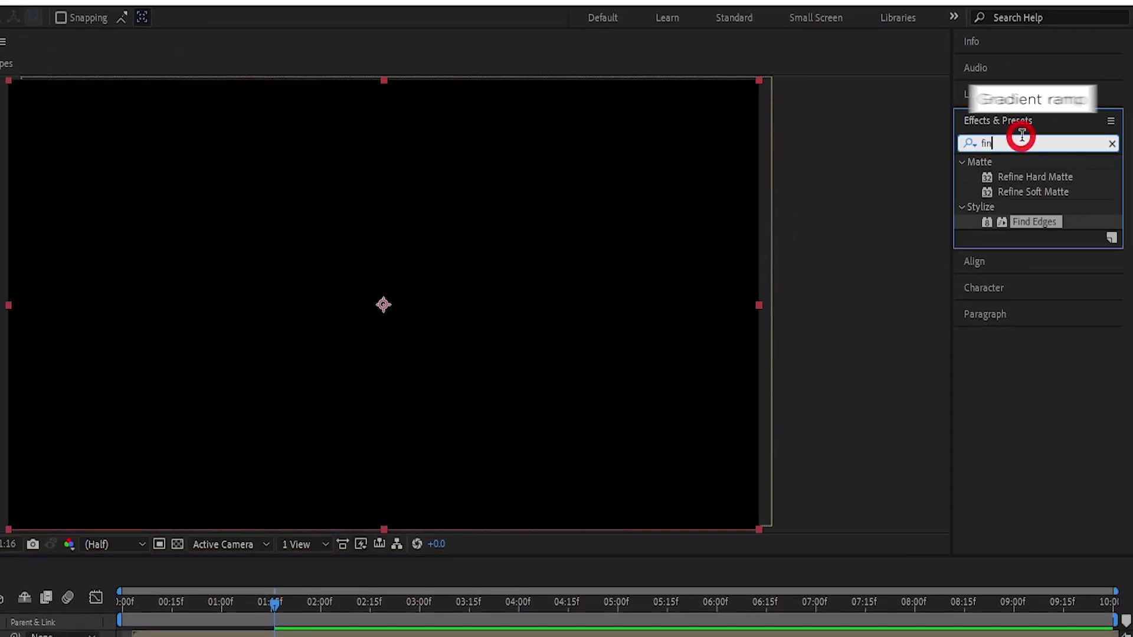
Apply the Gradient Ramp effect to the background layer.
double_click(1022, 136)
key("BackSpace")
type("ramp")
left_click_drag(1043, 177, 157, 428)
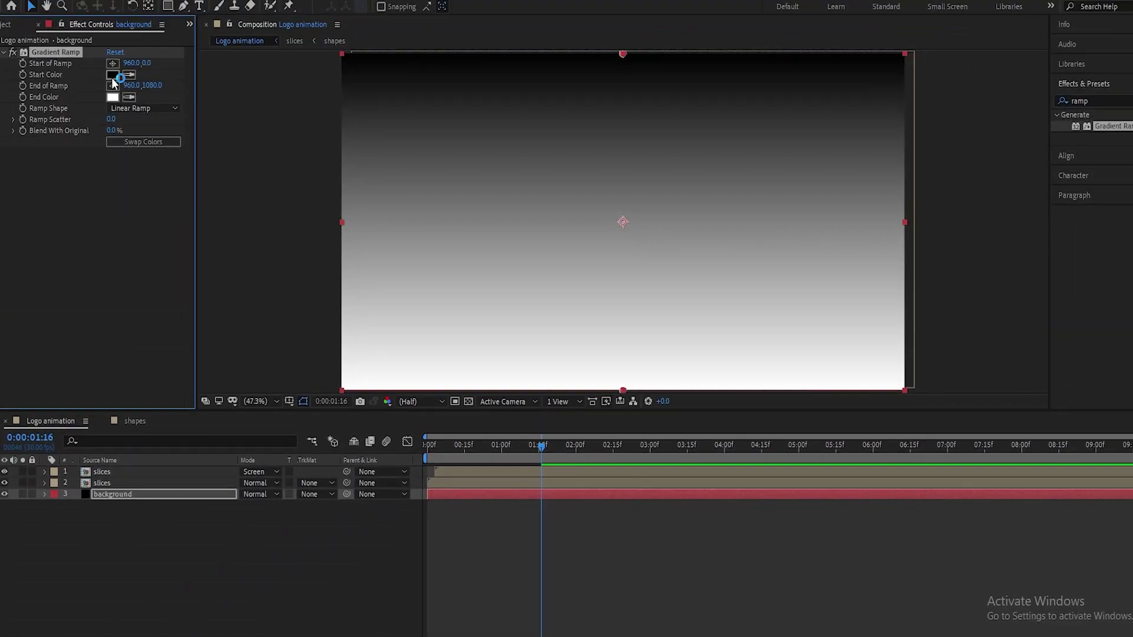
Set the background gradient's Start Color to a very dark purple and its End Color to a very dark blue.
left_click(112, 74)
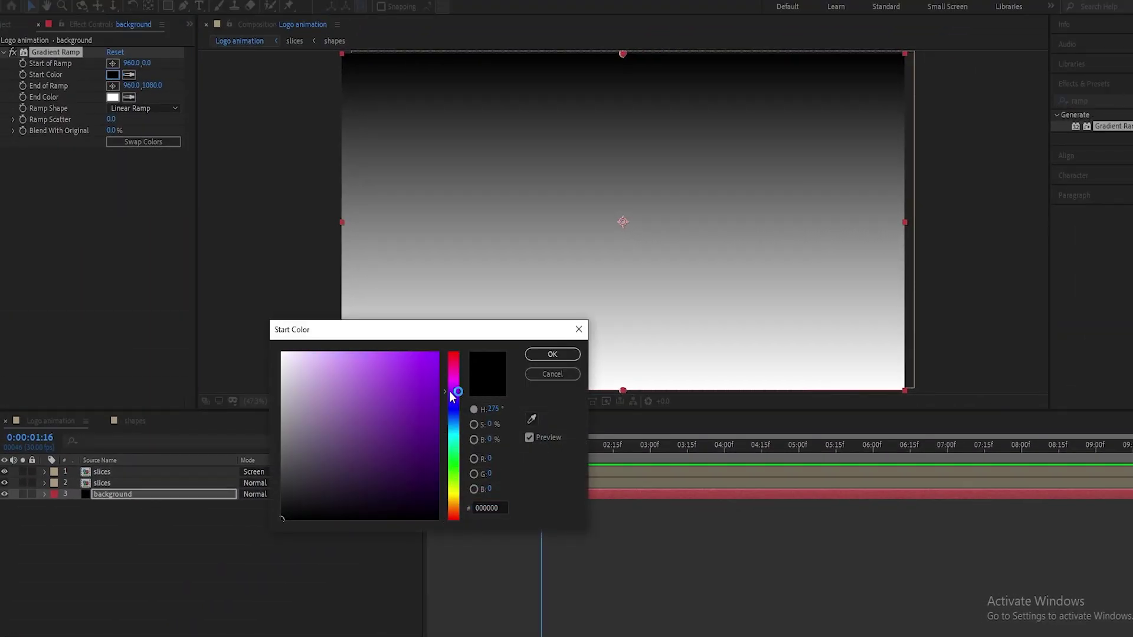
left_click(375, 500)
key("Return")
left_click(113, 97)
left_click_drag(455, 393, 456, 407)
left_click_drag(375, 515, 387, 486)
left_click(367, 498)
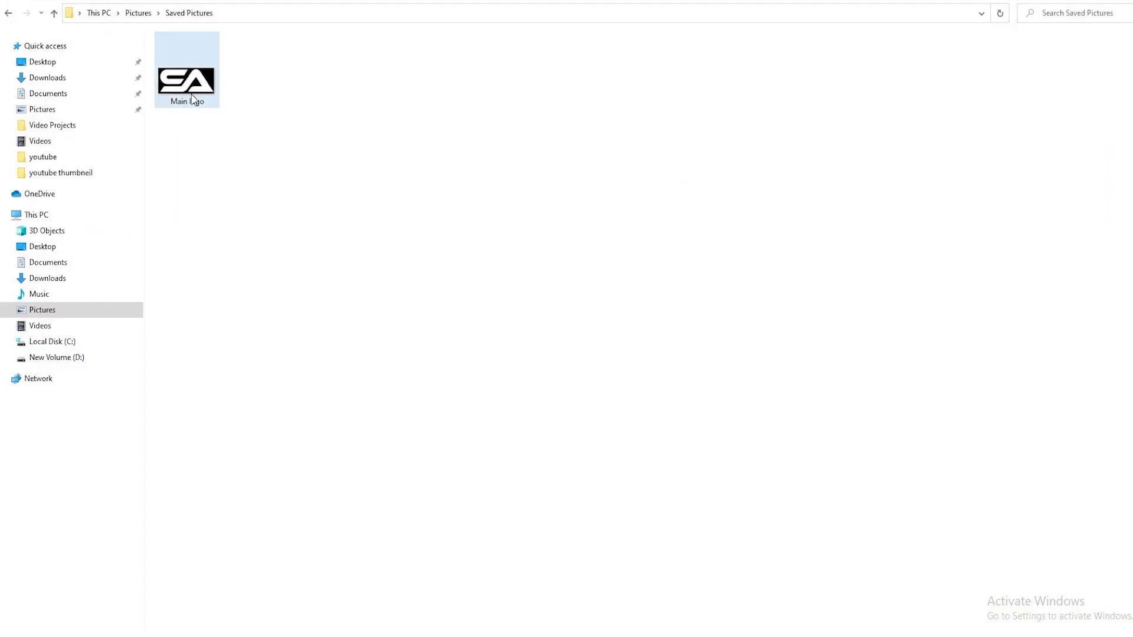
Add Main logo.png as the topmost layer and pre-compose it as "logo comp" with all attributes moved.
left_click_drag(187, 73, 141, 561)
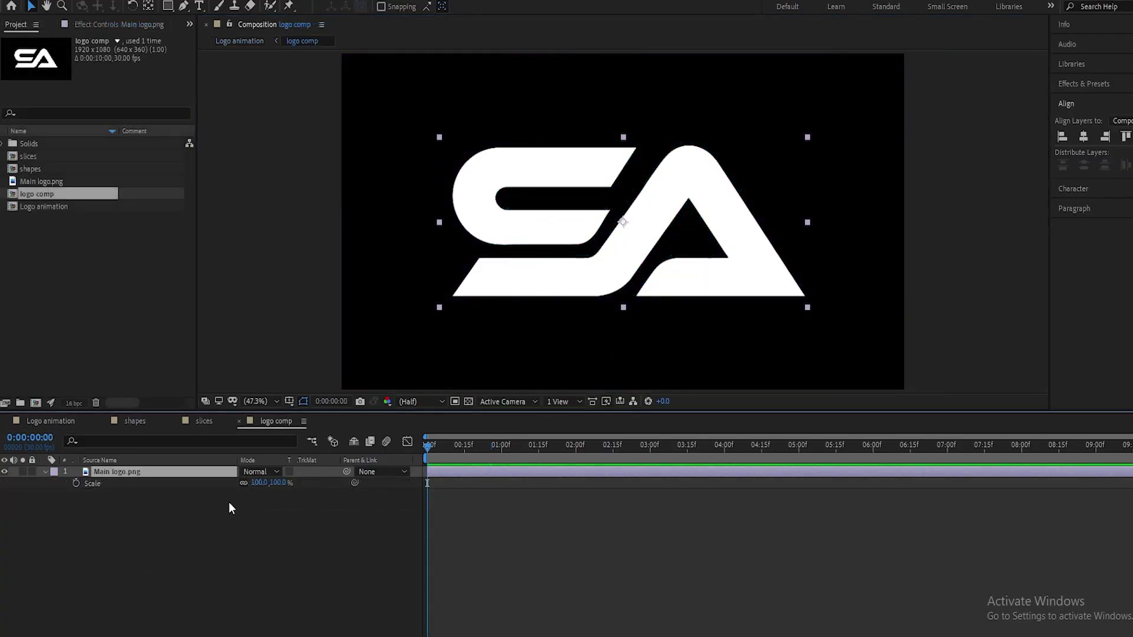
left_click_drag(257, 482, 230, 483)
left_click(249, 485)
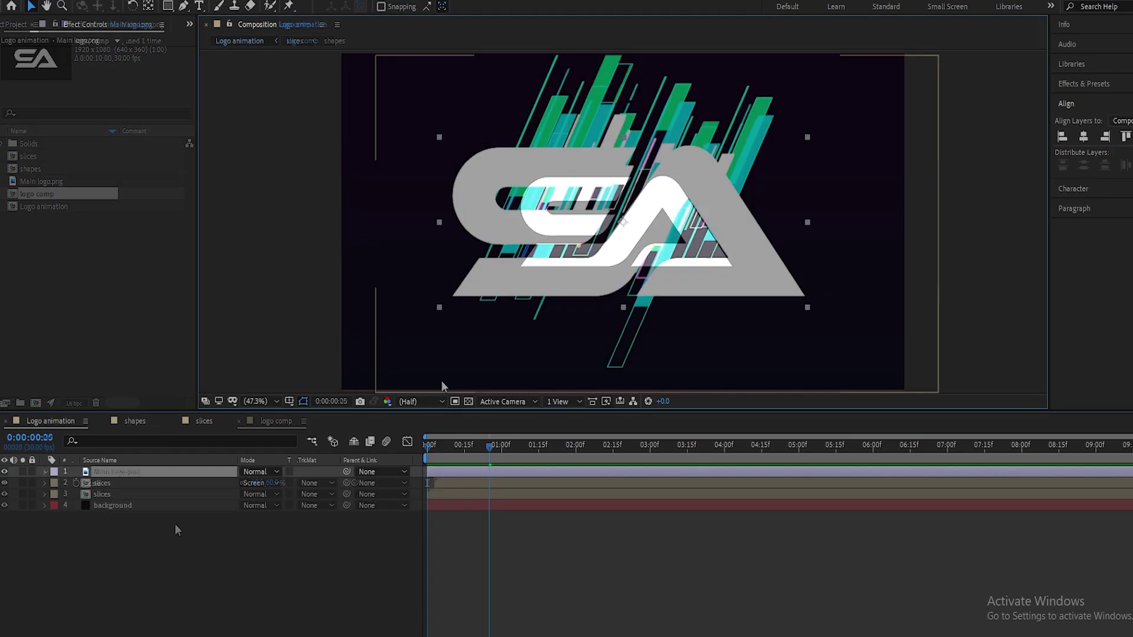
right_click(155, 473)
left_click(201, 402)
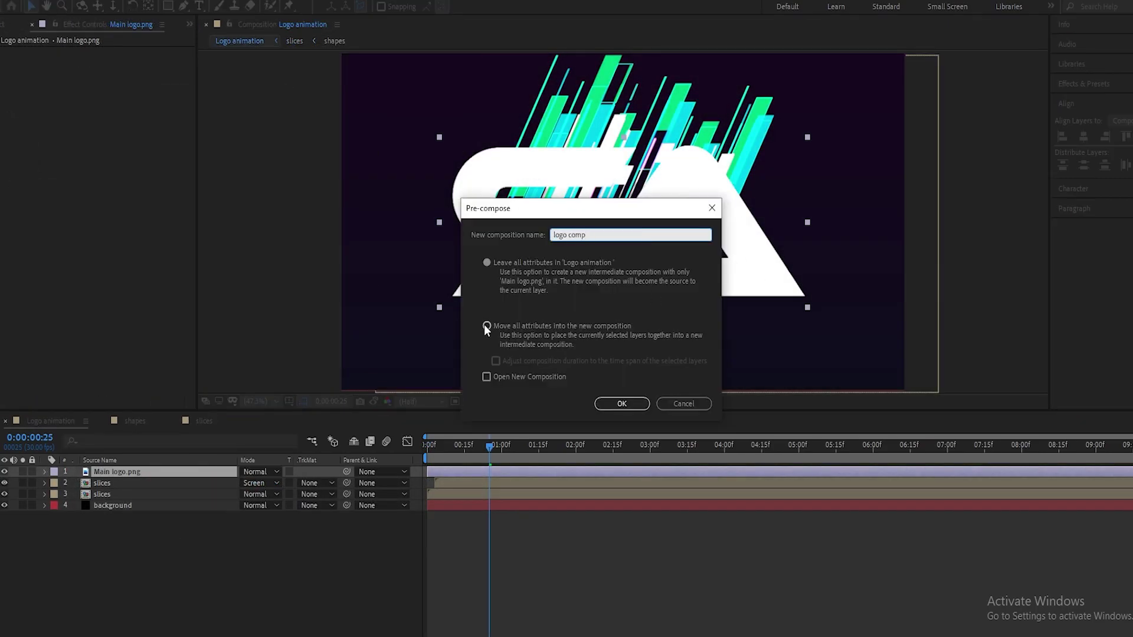
type("logo comp")
left_click(498, 330)
key("Return")
Start the logo comp layer at about frame 15 and add another slices composition above it with the same start time.
left_click(462, 442)
left_click_drag(461, 443, 511, 474)
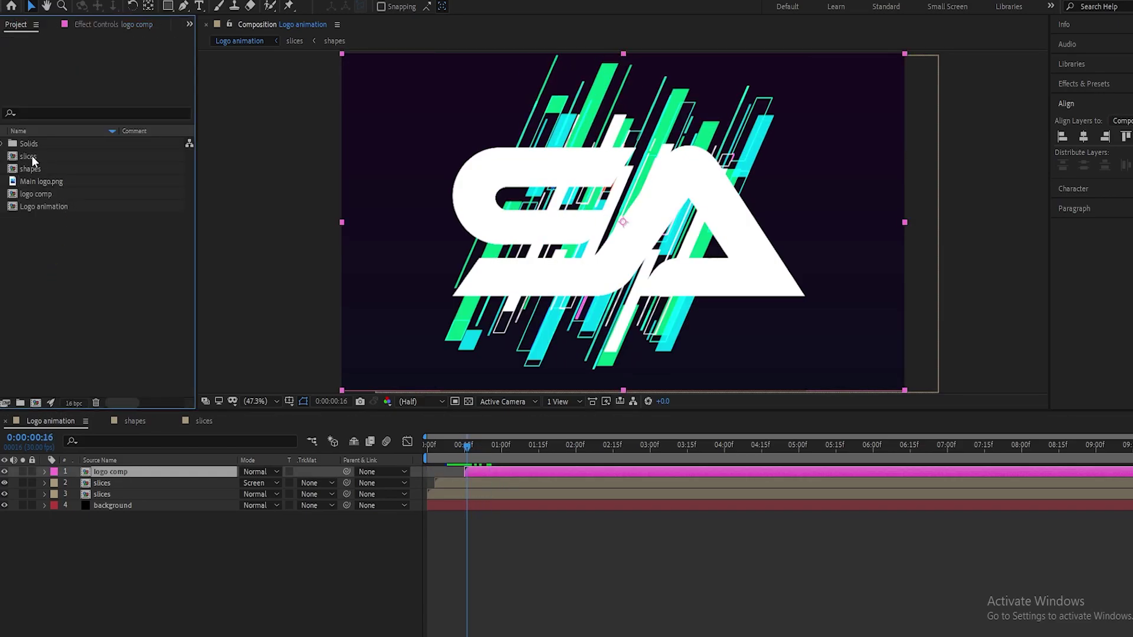
left_click_drag(32, 155, 199, 471)
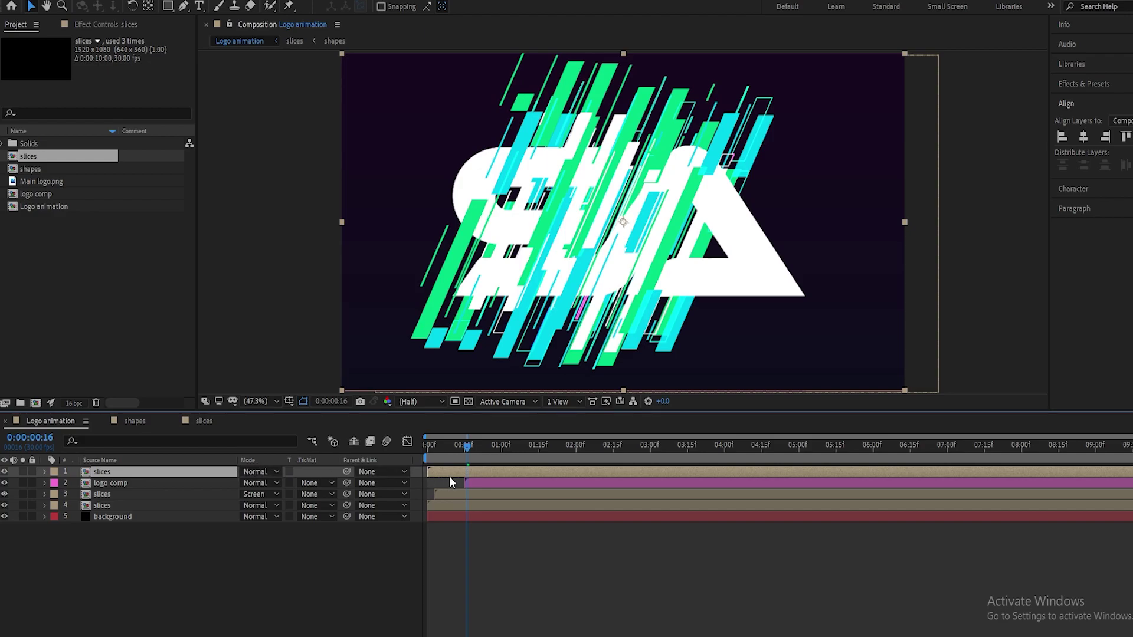
left_click_drag(472, 472, 488, 473)
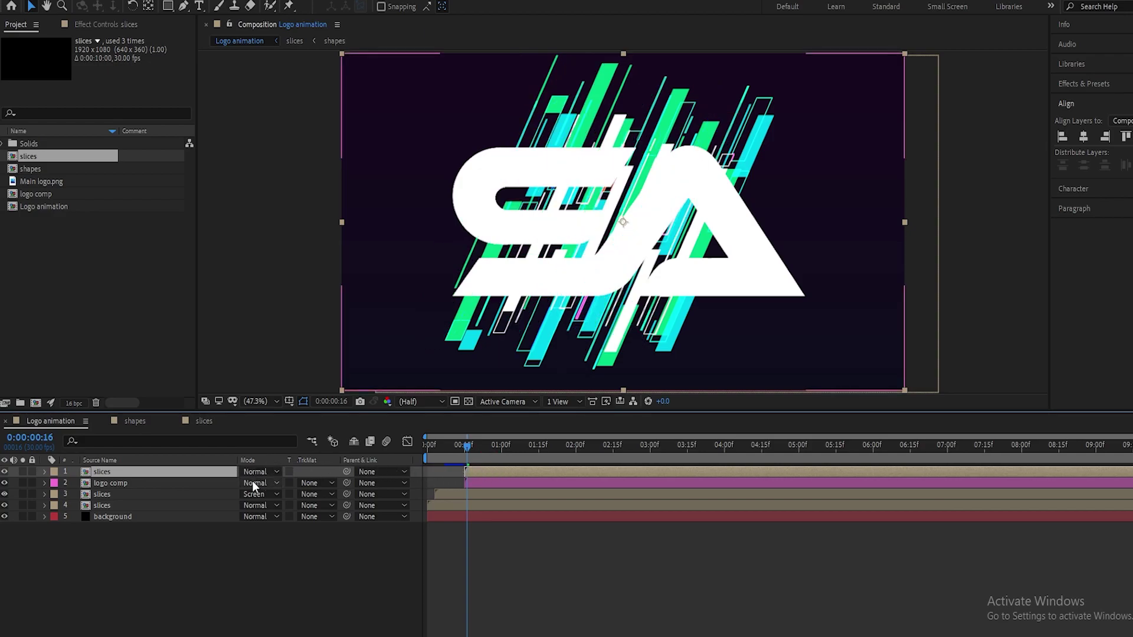
Set the logo comp layer's track matte to Alpha Matte "slices" and scrub through the reveal.
left_click(230, 484)
left_click(328, 484)
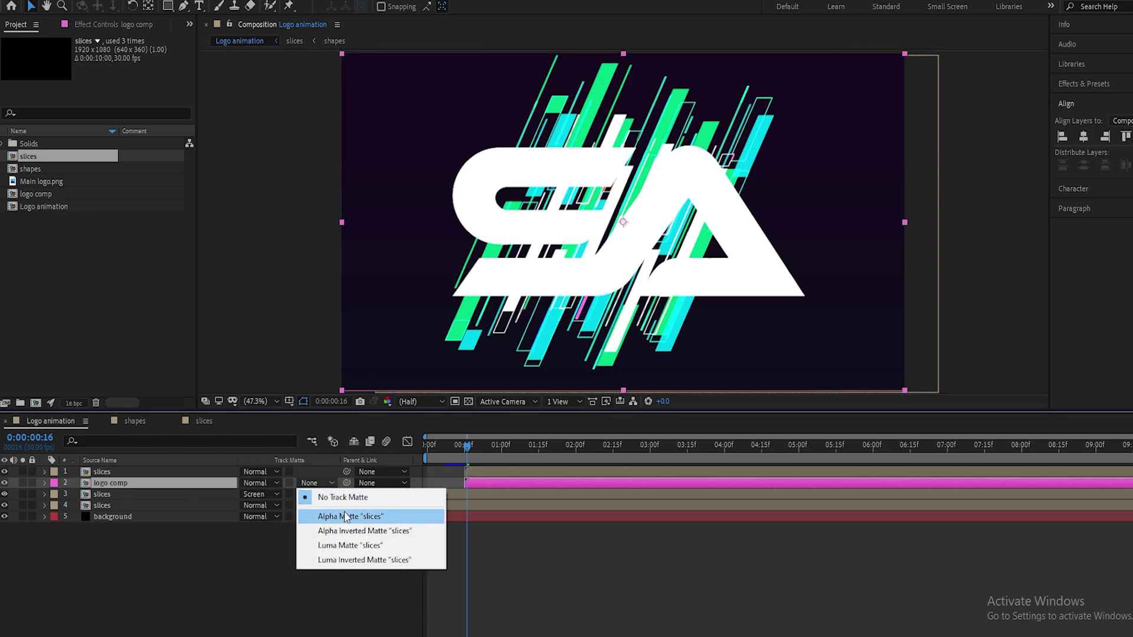
left_click(345, 516)
left_click(480, 447)
left_click_drag(481, 447, 538, 449)
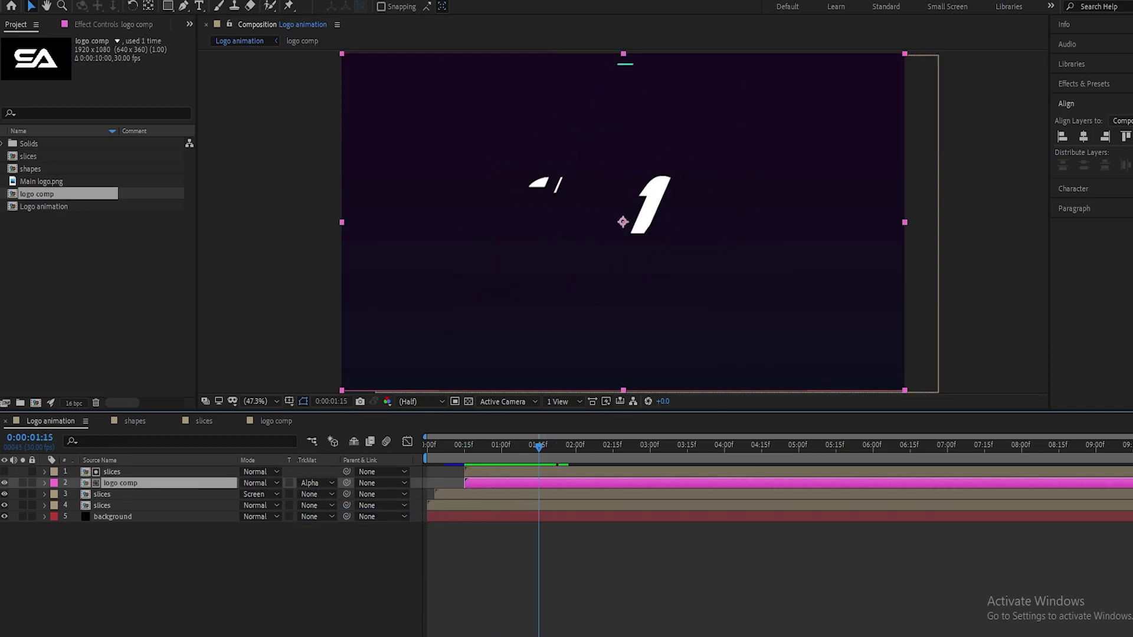
Enable the Collapse Transformations / Continuously Rasterize switch for all five layers.
key("F4")
left_click(252, 471)
left_click(253, 483)
left_click(253, 494)
left_click(252, 505)
left_click(265, 531)
left_click(253, 518)
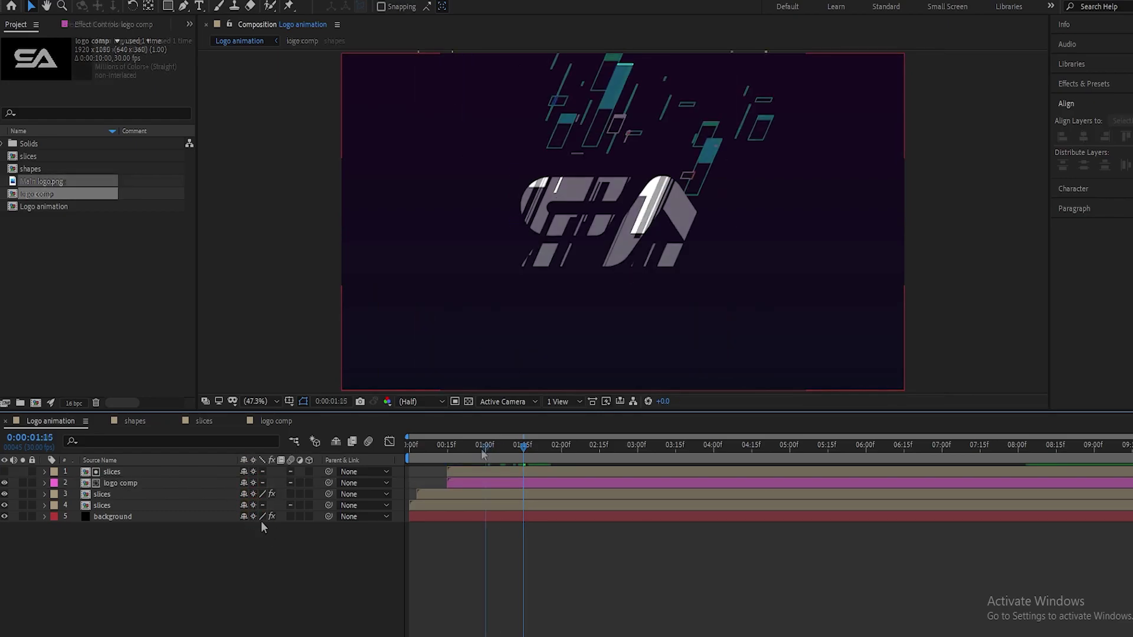
Add a second logo comp as the topmost layer and set its Opacity to 0%.
left_click_drag(44, 193, 107, 470)
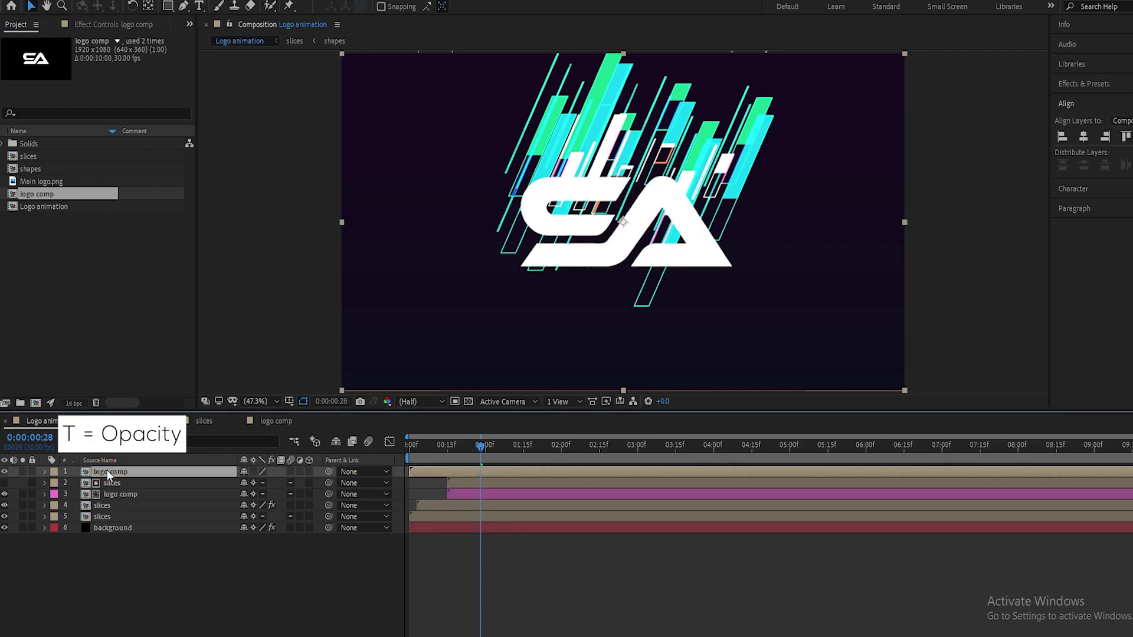
key("t")
key("space")
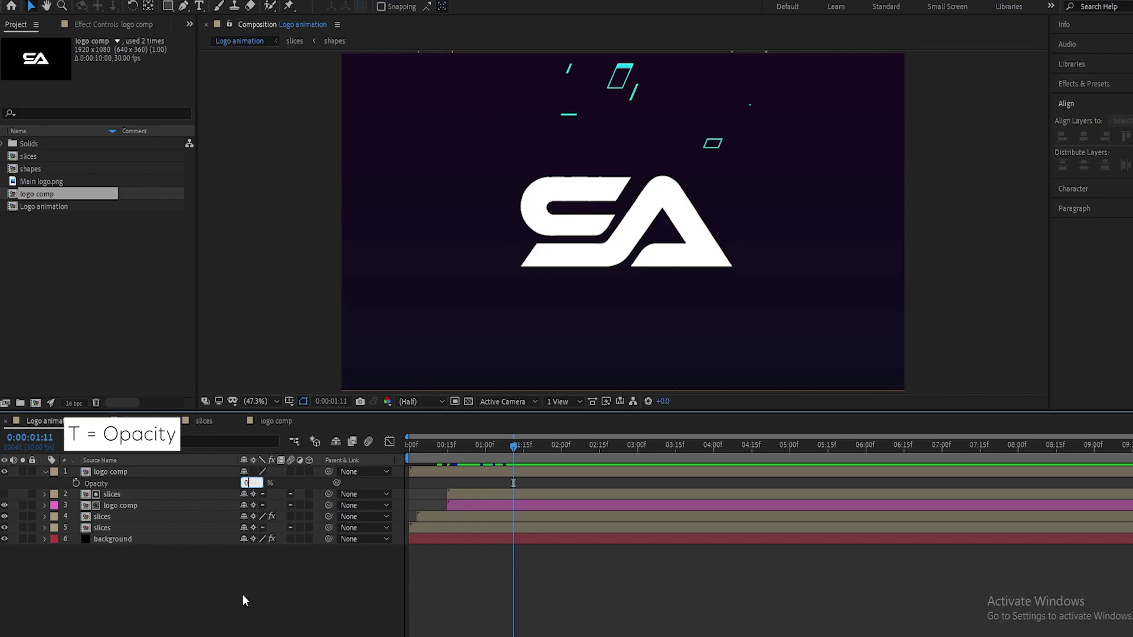
type("0")
key("Return")
Keyframe the topmost logo comp's Opacity from 0% at 0:00:01:10 to 100% at 0:00:02:00.
left_click_drag(511, 449, 511, 448)
left_click(115, 472)
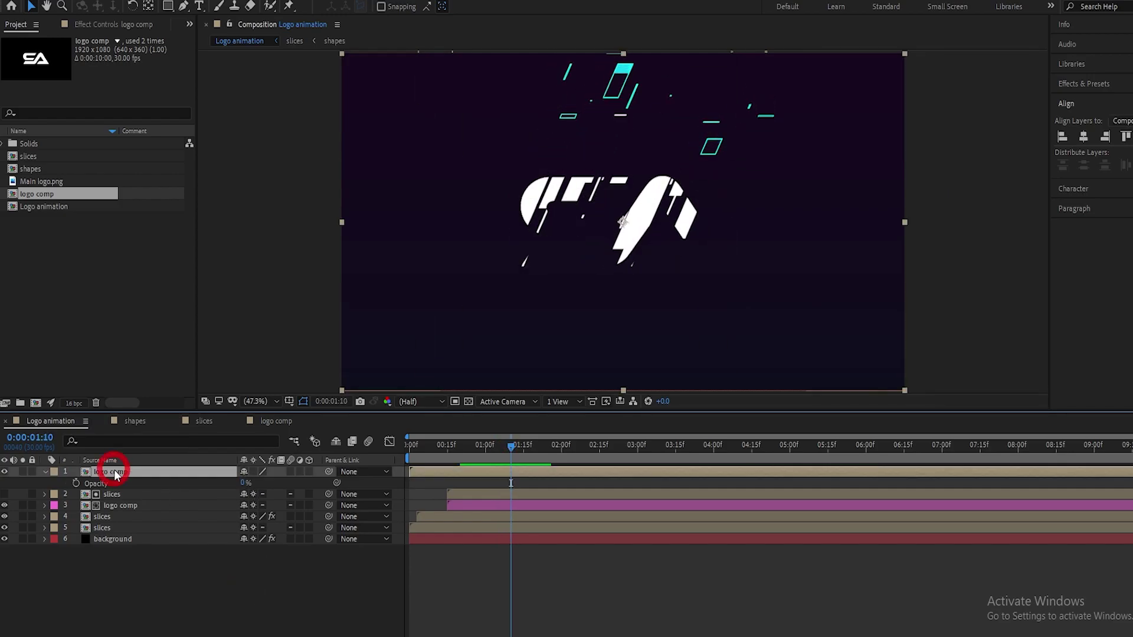
left_click(76, 483)
left_click_drag(523, 448, 561, 447)
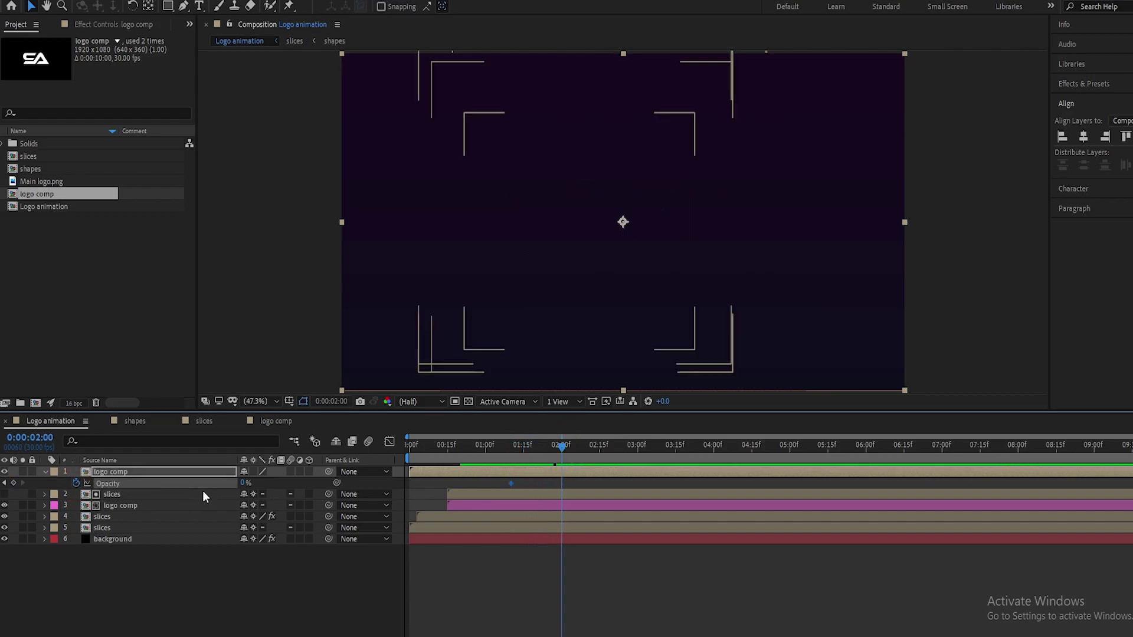
left_click(244, 484)
type("100")
left_click(269, 583)
Apply Easy Ease to both Opacity keyframes and make the logo's fade-in start slightly earlier.
mouse_move(574, 484)
left_mouse_down()
mouse_move(526, 490)
mouse_move(512, 469)
left_mouse_up()
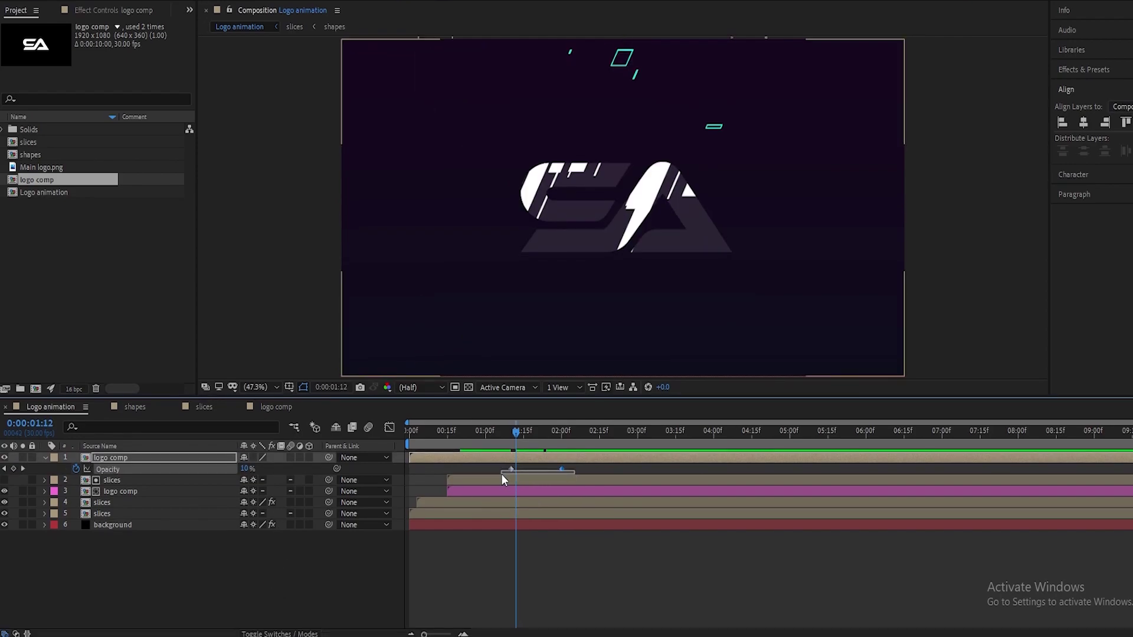
right_click(512, 468)
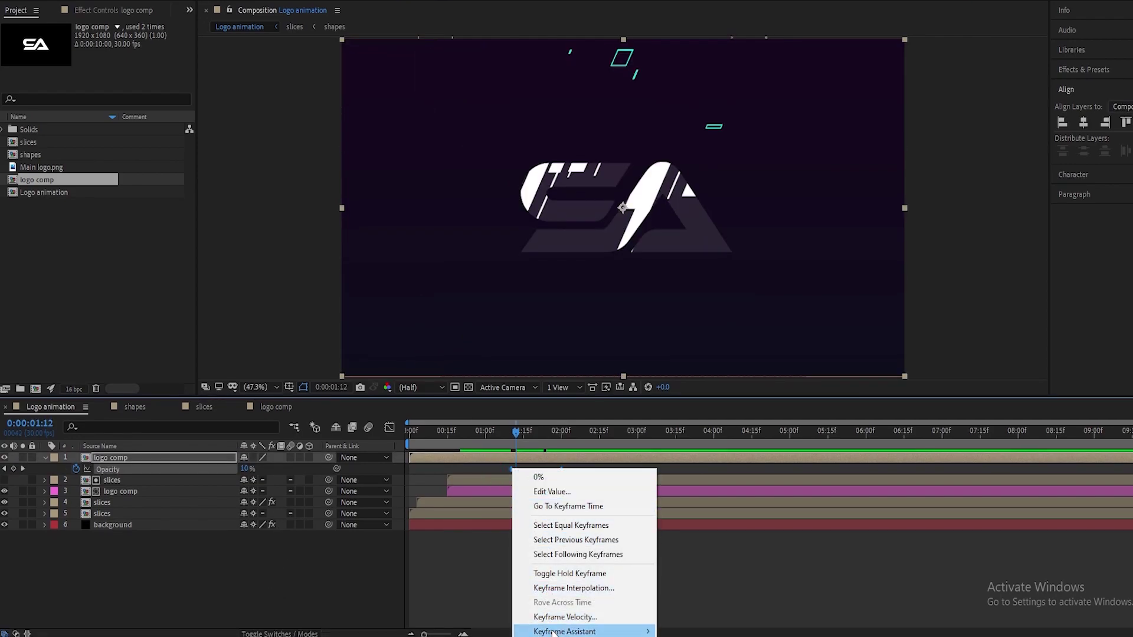
mouse_move(553, 631)
left_click(684, 541)
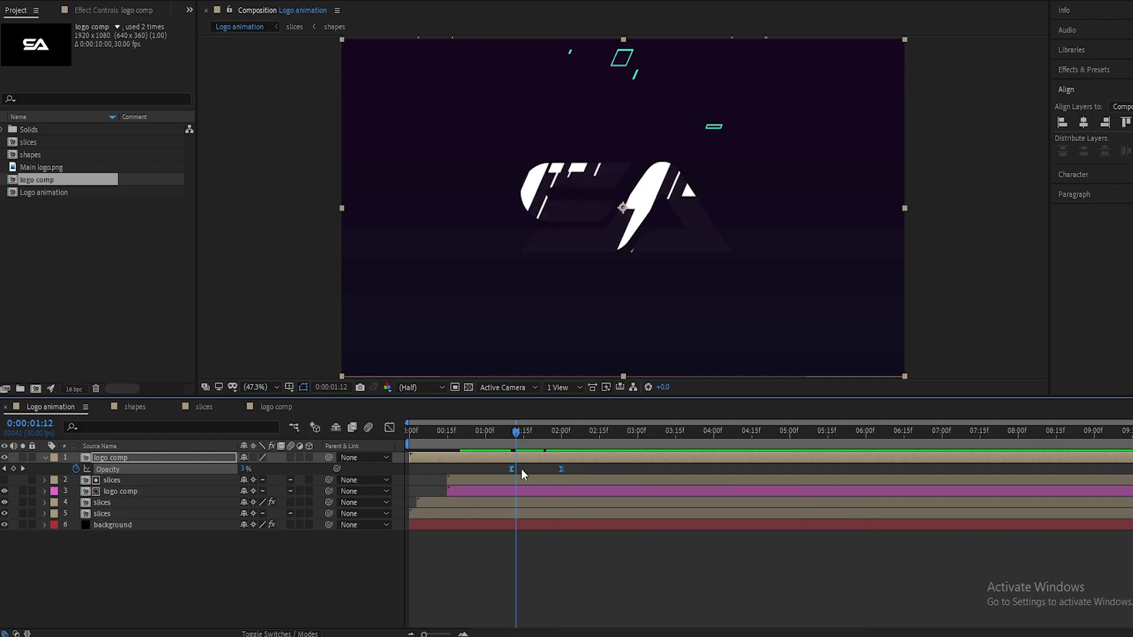
left_click_drag(509, 469, 492, 468)
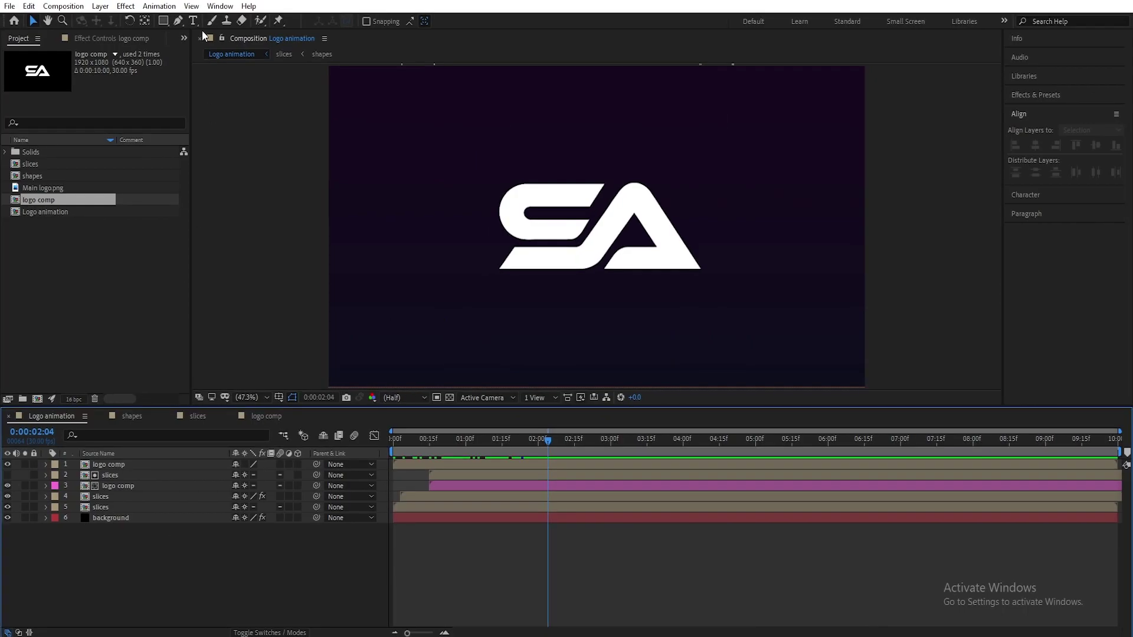
Add a text layer reading "Your company" over the logo.
left_click(193, 20)
left_click(590, 236)
type("Yo")
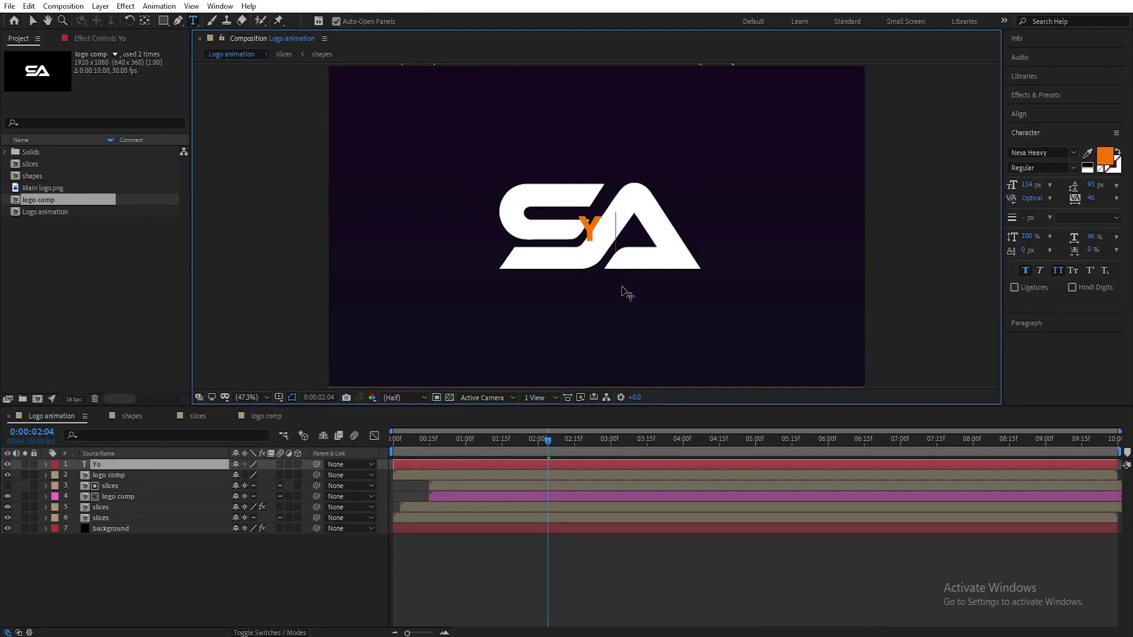
type("ur company")
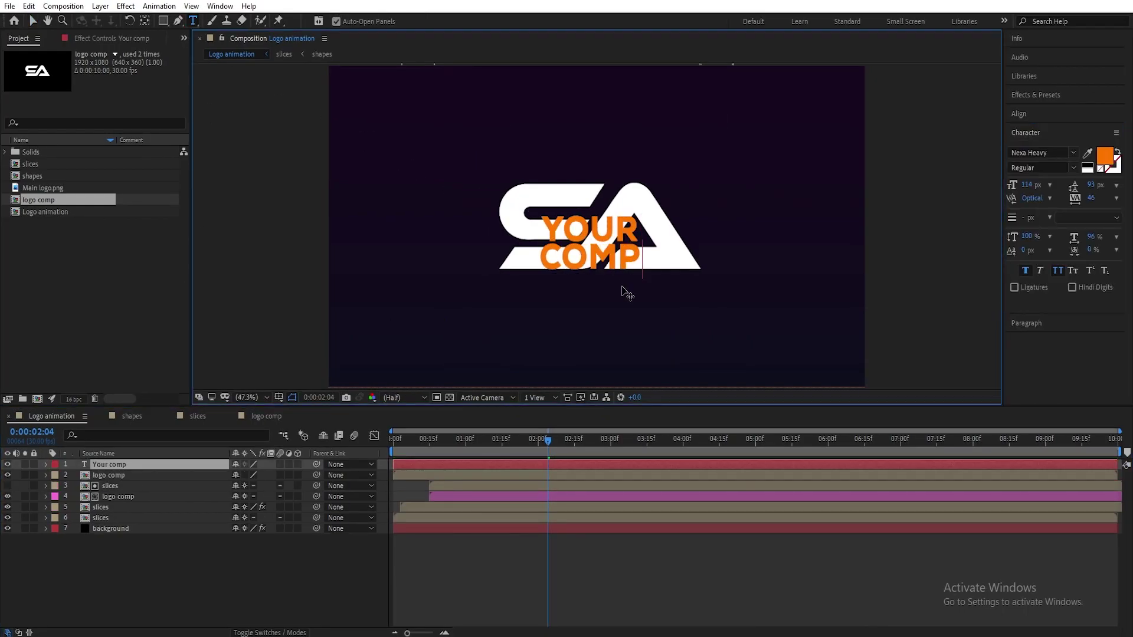
left_click(34, 25)
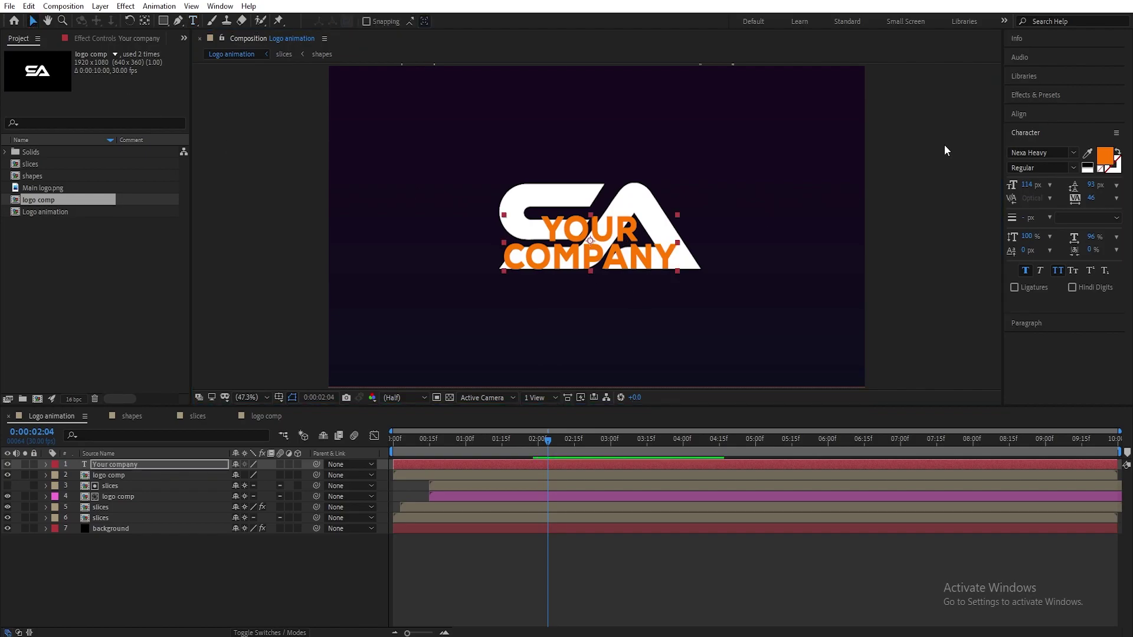
Center the "Your company" text horizontally and vertically in the composition.
left_click(1037, 113)
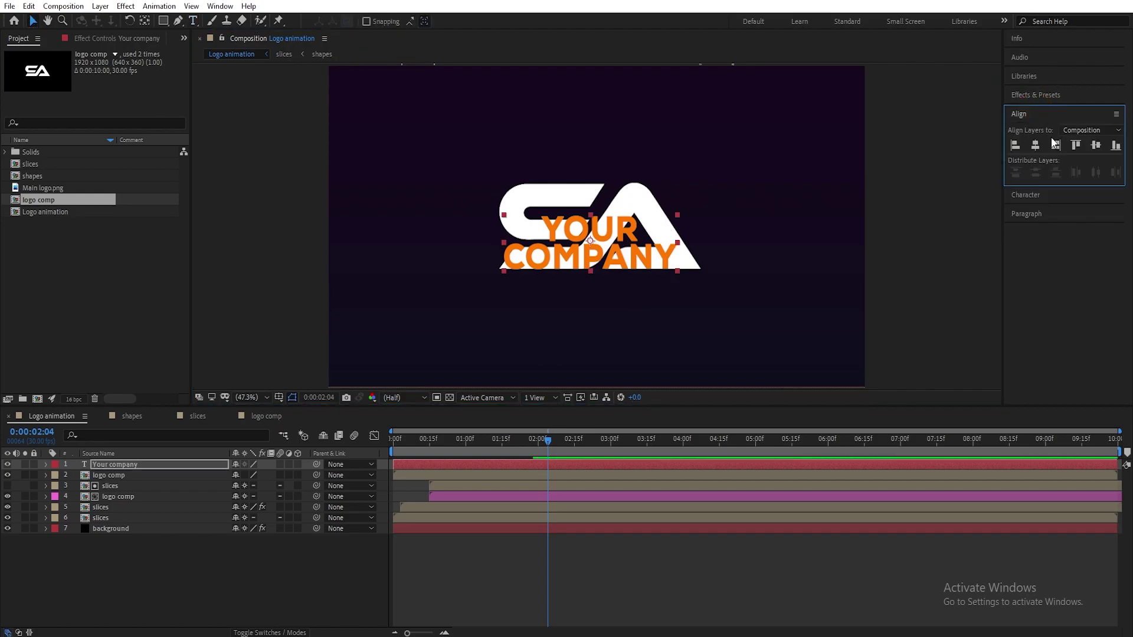
left_click(1035, 146)
left_click(1095, 145)
left_click(1023, 115)
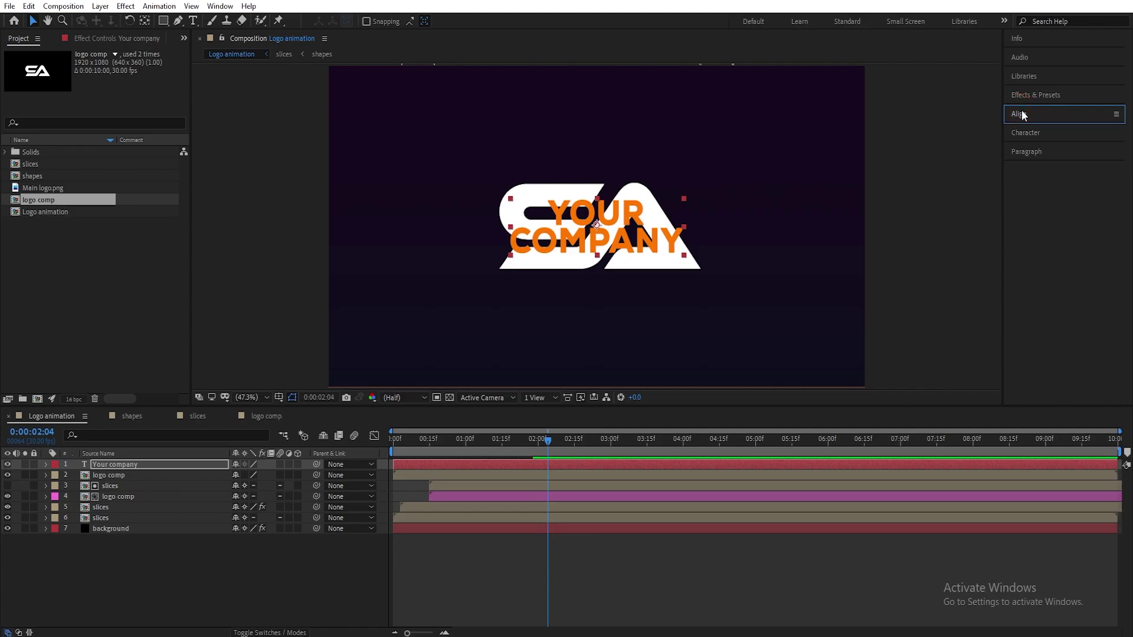
left_click(1024, 95)
left_click(1034, 134)
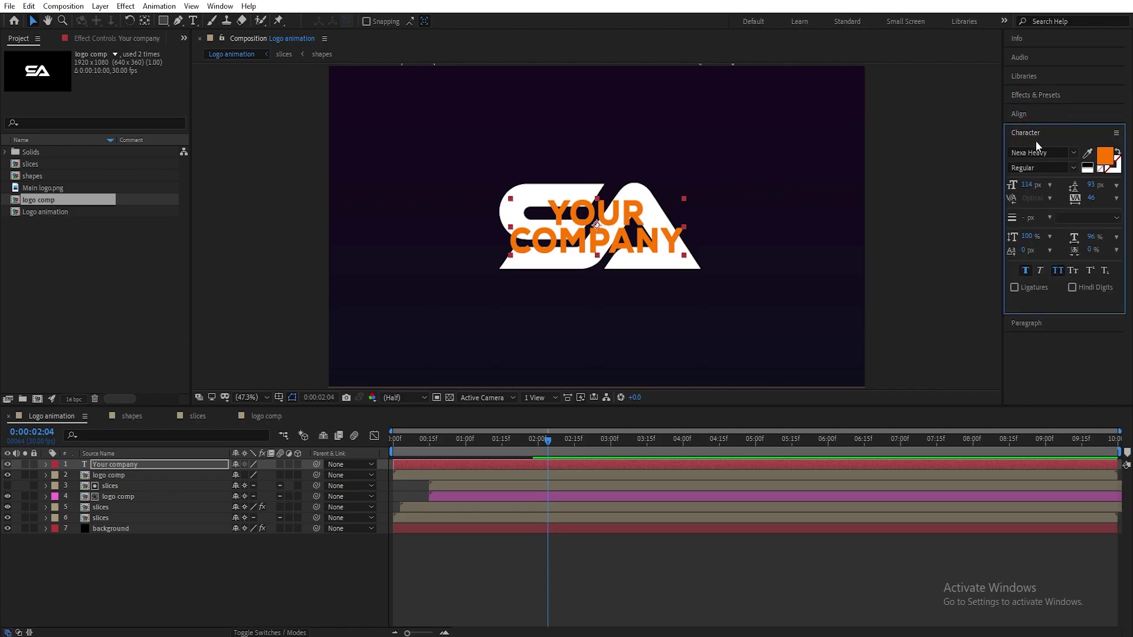
left_click(1051, 152)
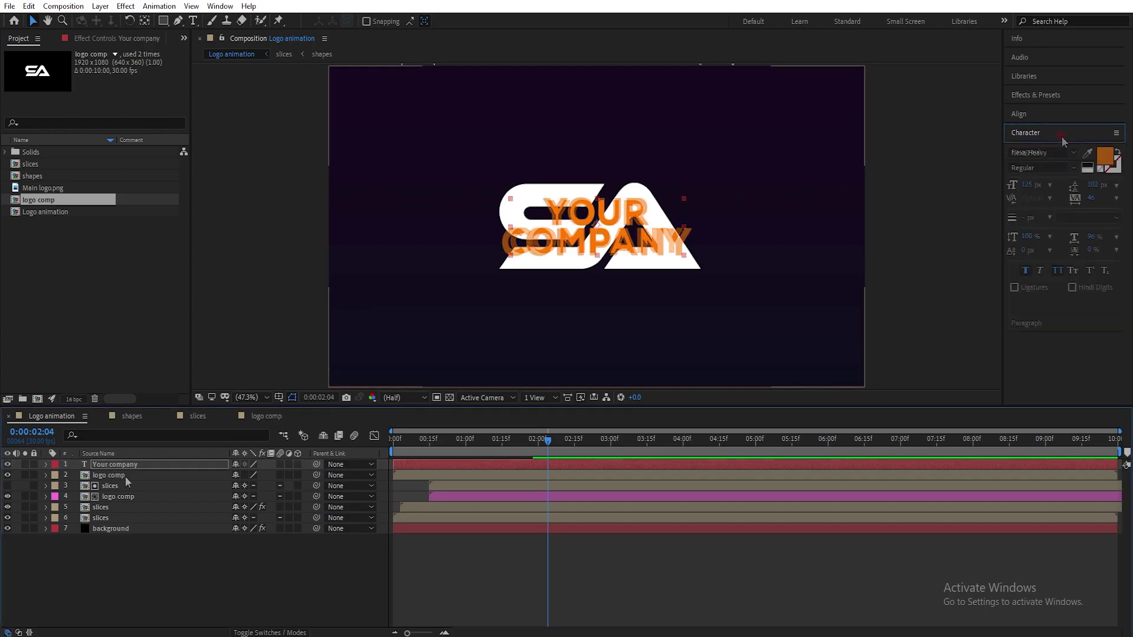
Move the "Your company" text layer below the top logo comp and hide it.
left_click(125, 476)
left_click_drag(123, 463, 113, 477)
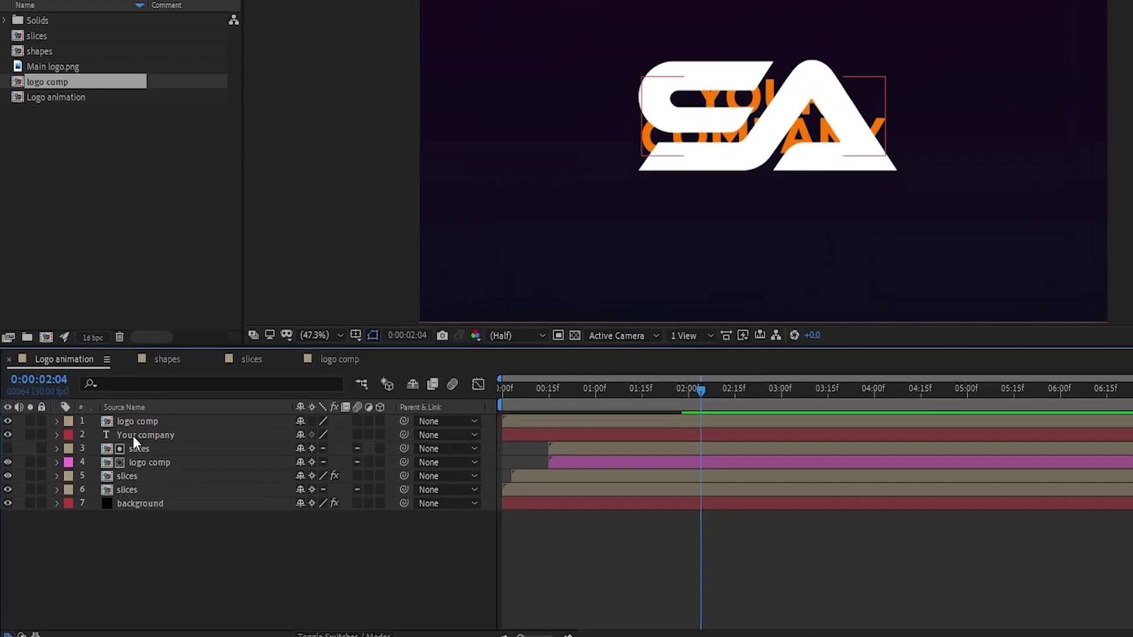
left_click(134, 437)
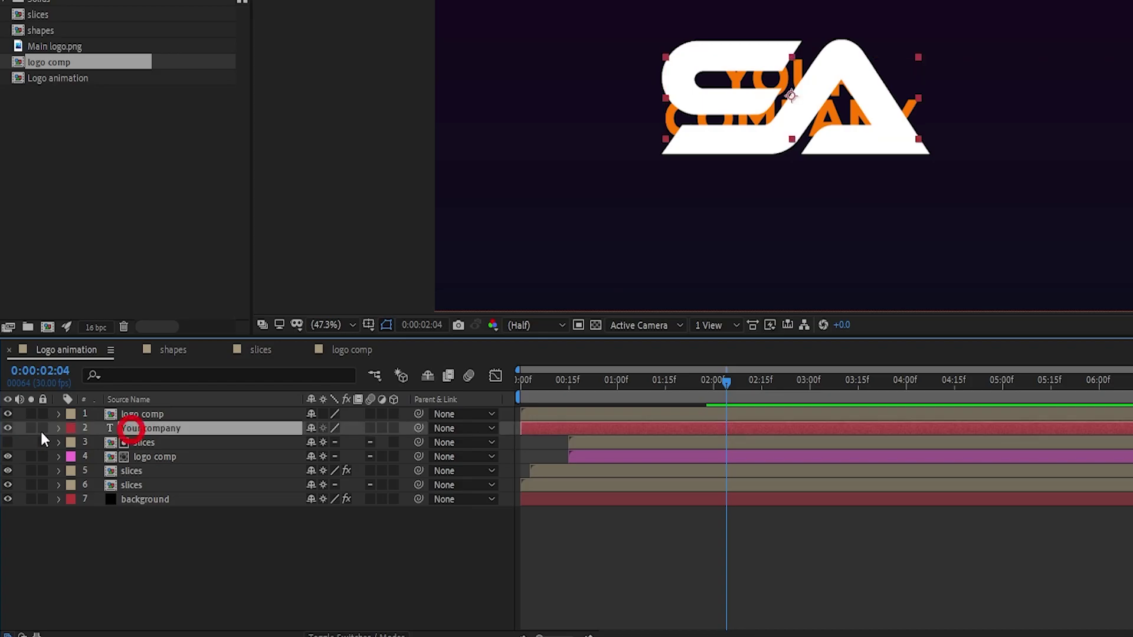
left_click(8, 435)
Apply the Card Wipe effect to the topmost logo comp layer.
left_click(185, 417)
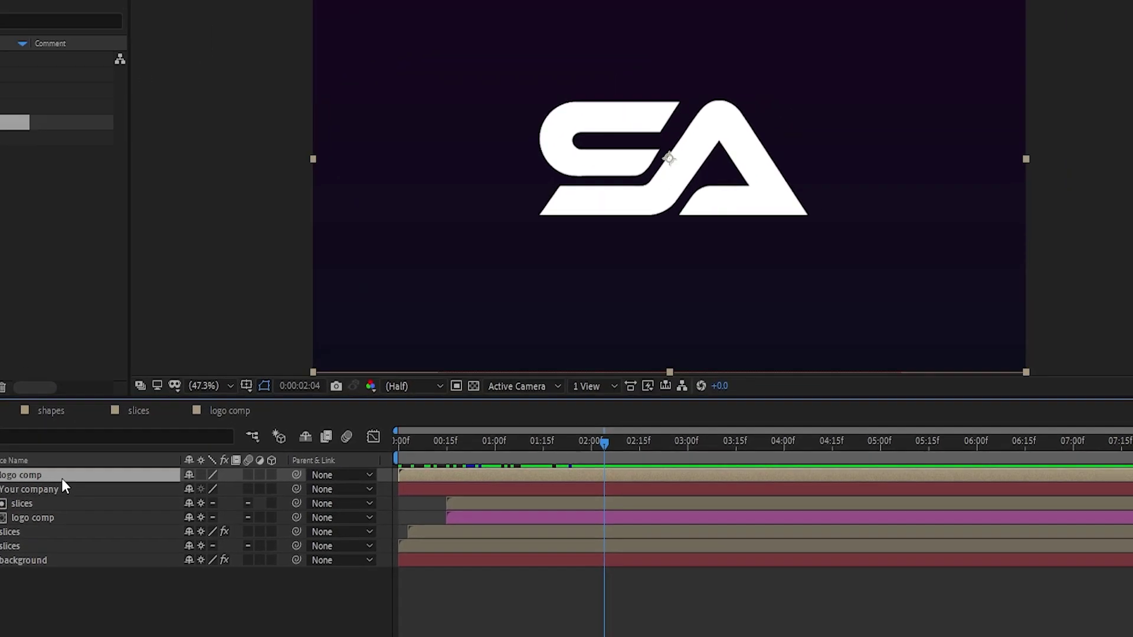
left_click(1007, 104)
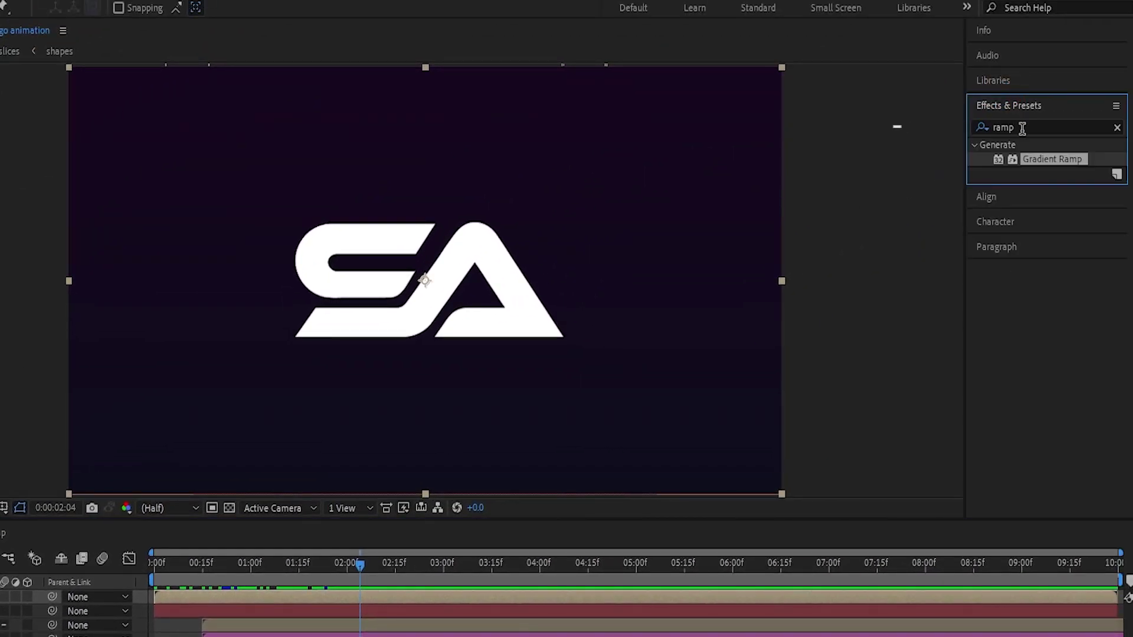
double_click(1022, 128)
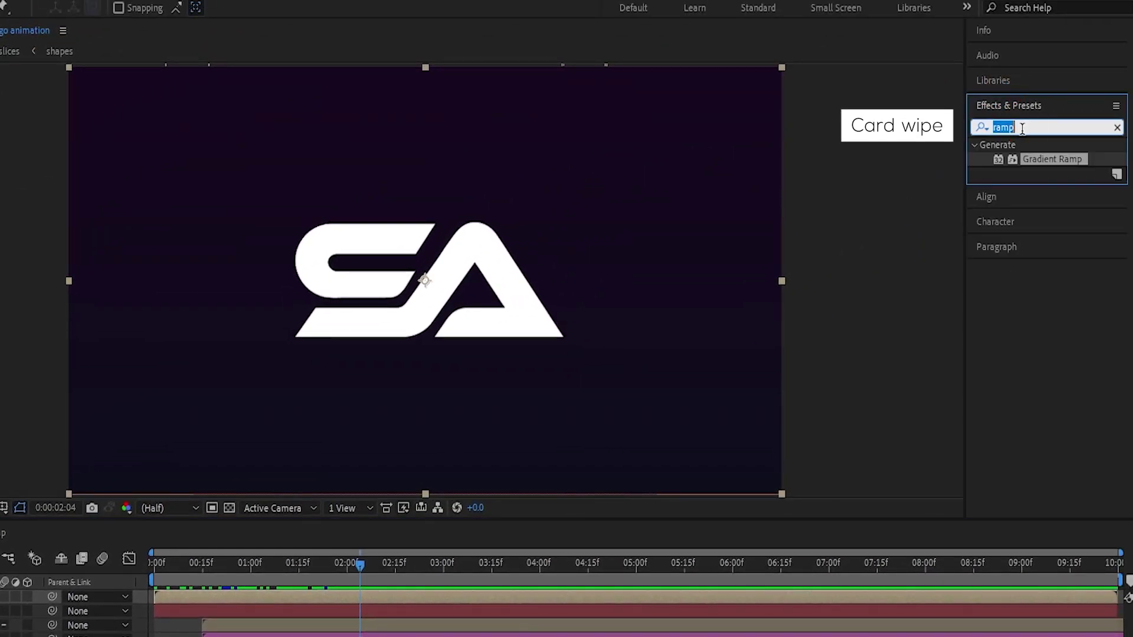
type("card")
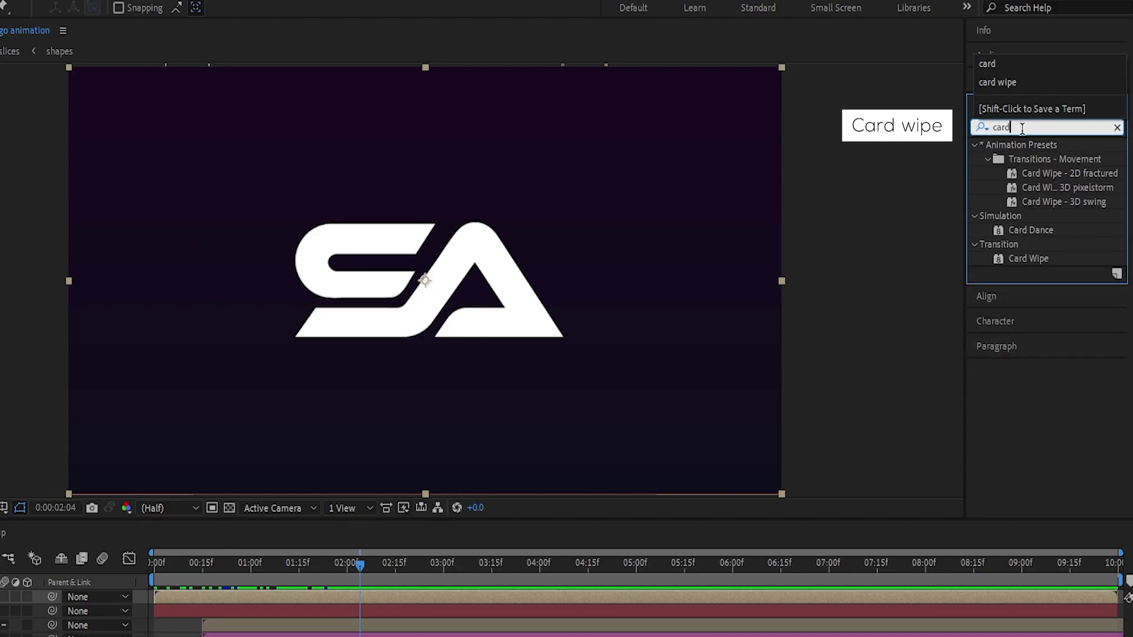
left_click_drag(1044, 260, 155, 407)
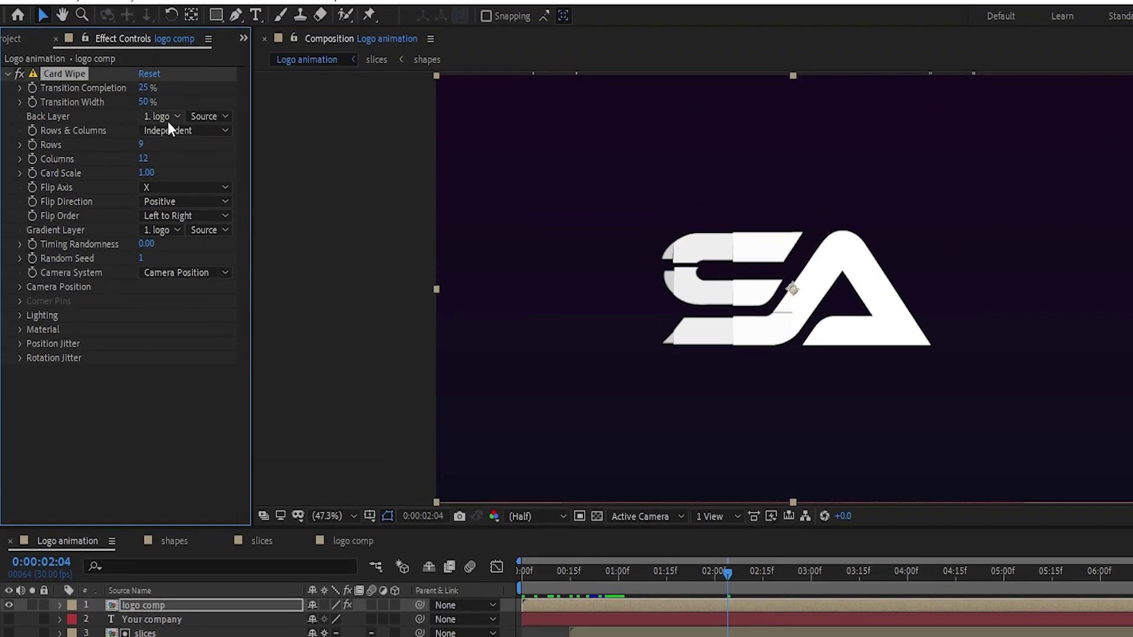
Set the Card Wipe's back layer to "Your company", its columns to 20 and its timing randomness to 0.50.
left_click(168, 119)
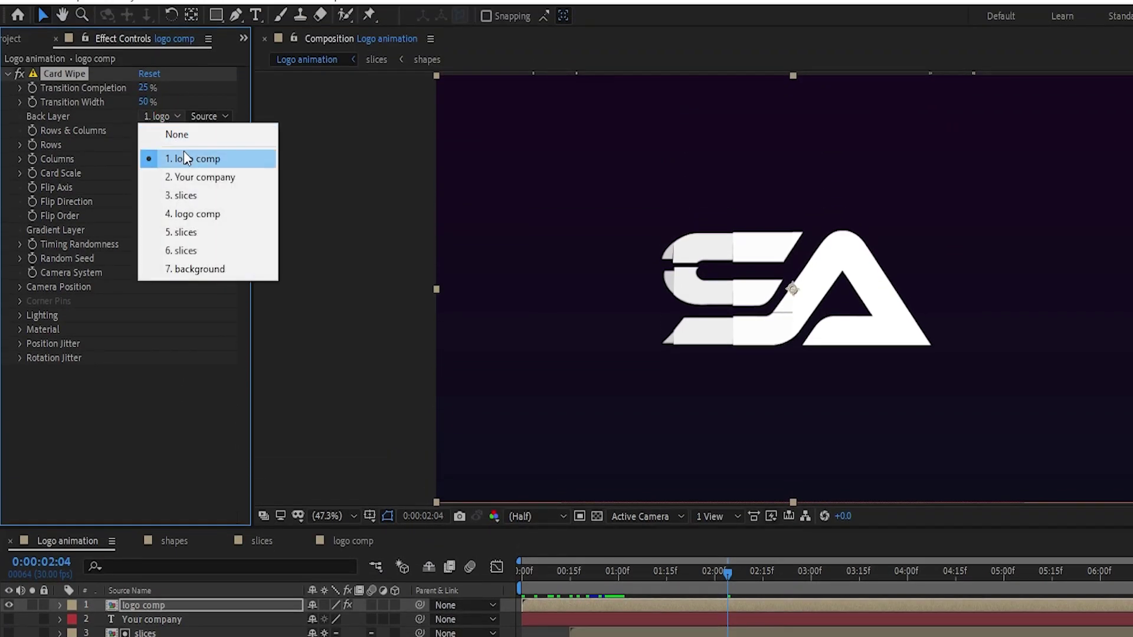
left_click(201, 175)
left_click(147, 159)
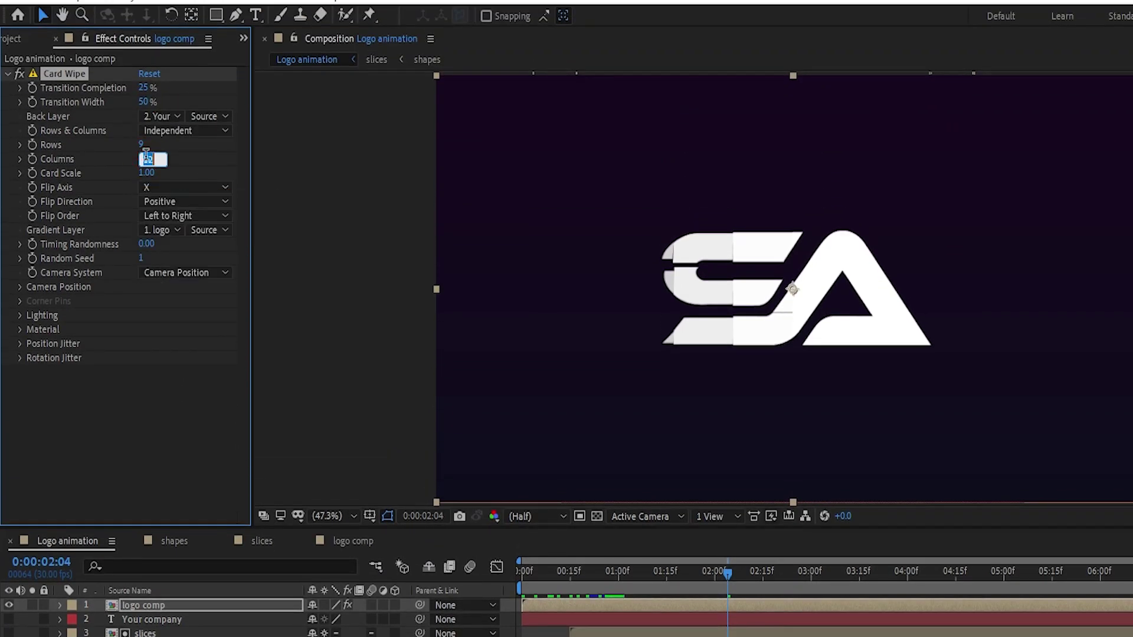
left_click(198, 159)
left_click(151, 243)
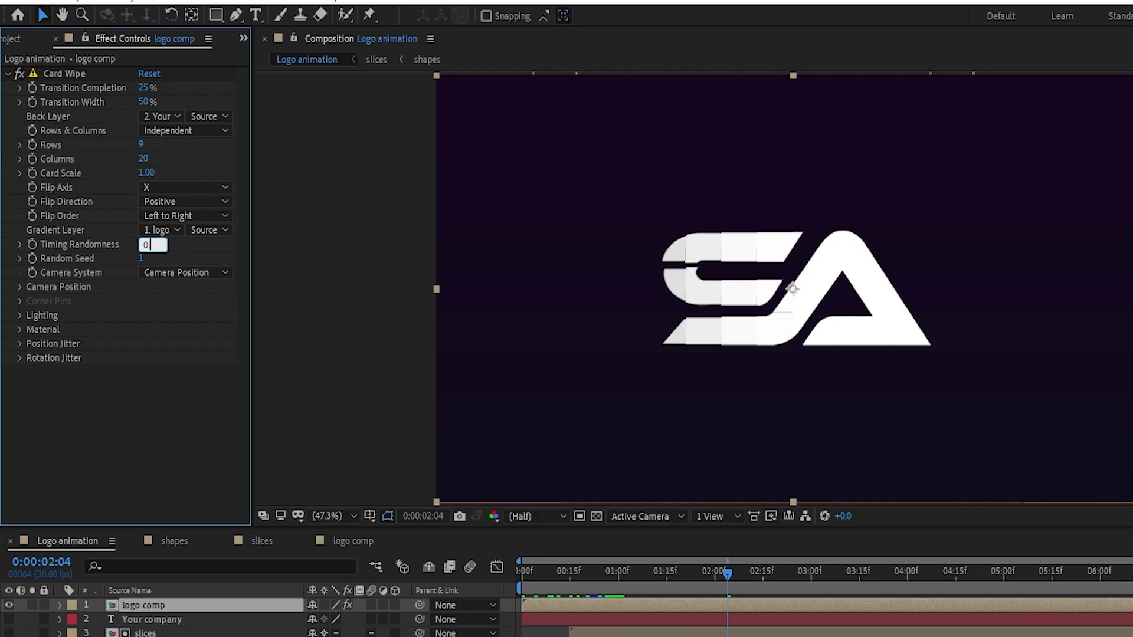
type("0.5")
key("Return")
Keyframe the Card Wipe's Transition Completion at 0% at 0:00:02:00.
left_click_drag(717, 575, 717, 571)
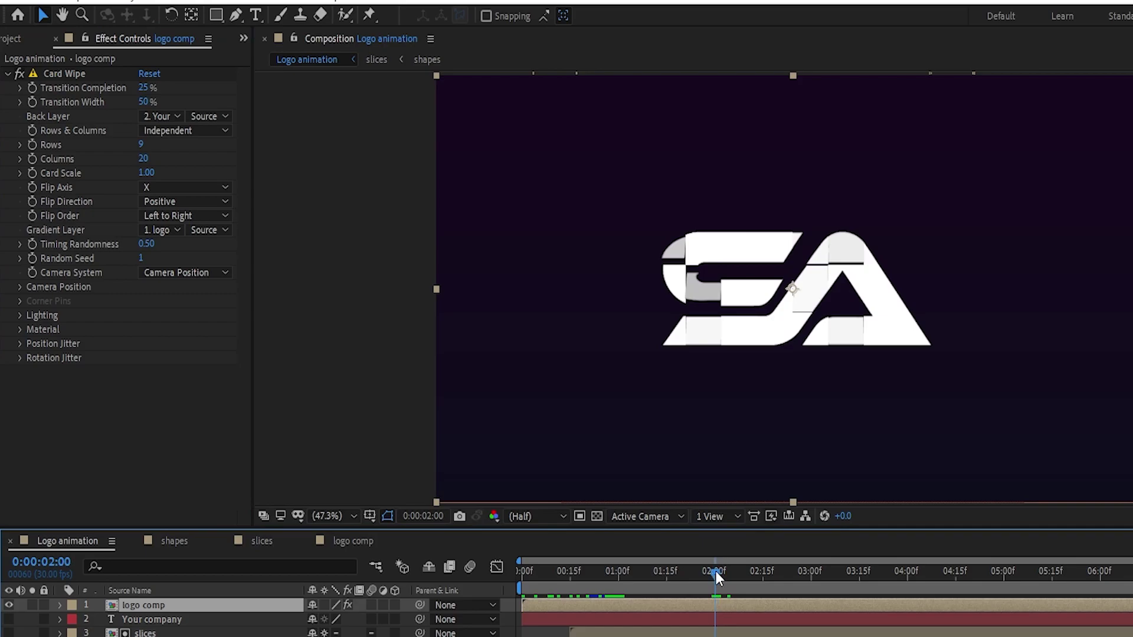
left_click(31, 87)
left_click(145, 88)
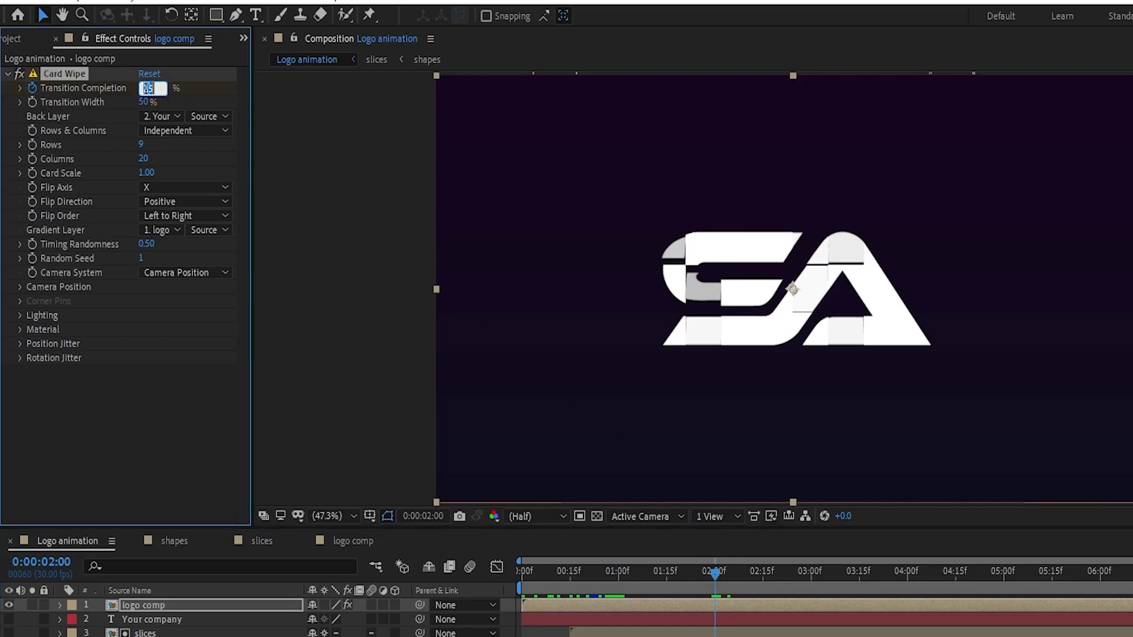
type("0")
key("Return")
Set the Card Wipe's Transition Completion to 100% at 0:00:03:20.
left_click_drag(816, 575, 875, 577)
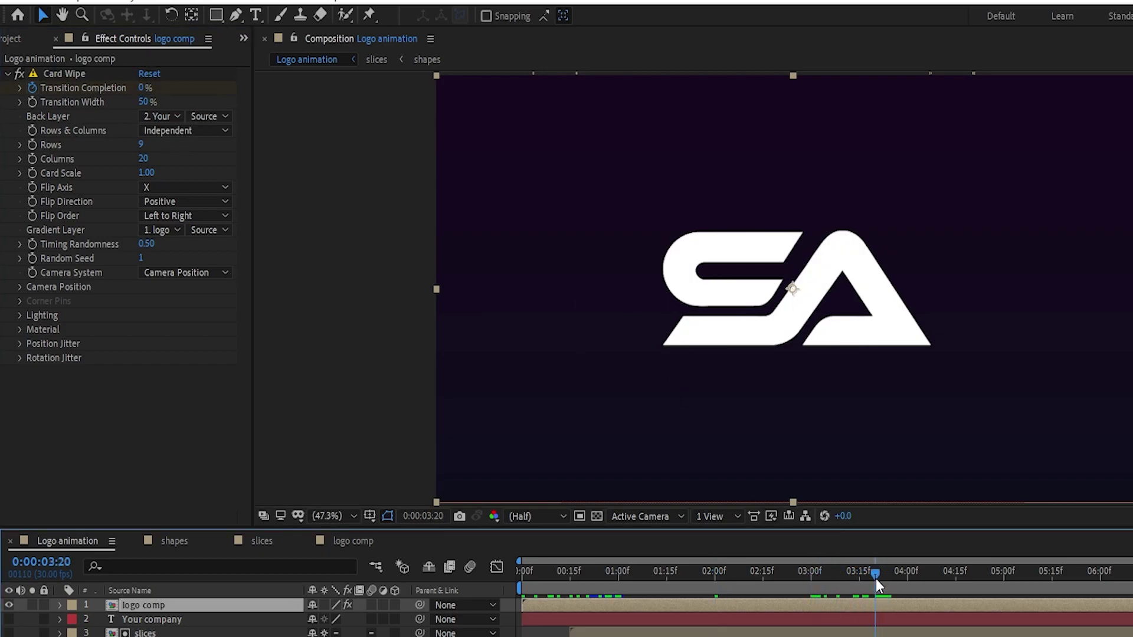
left_click(144, 88)
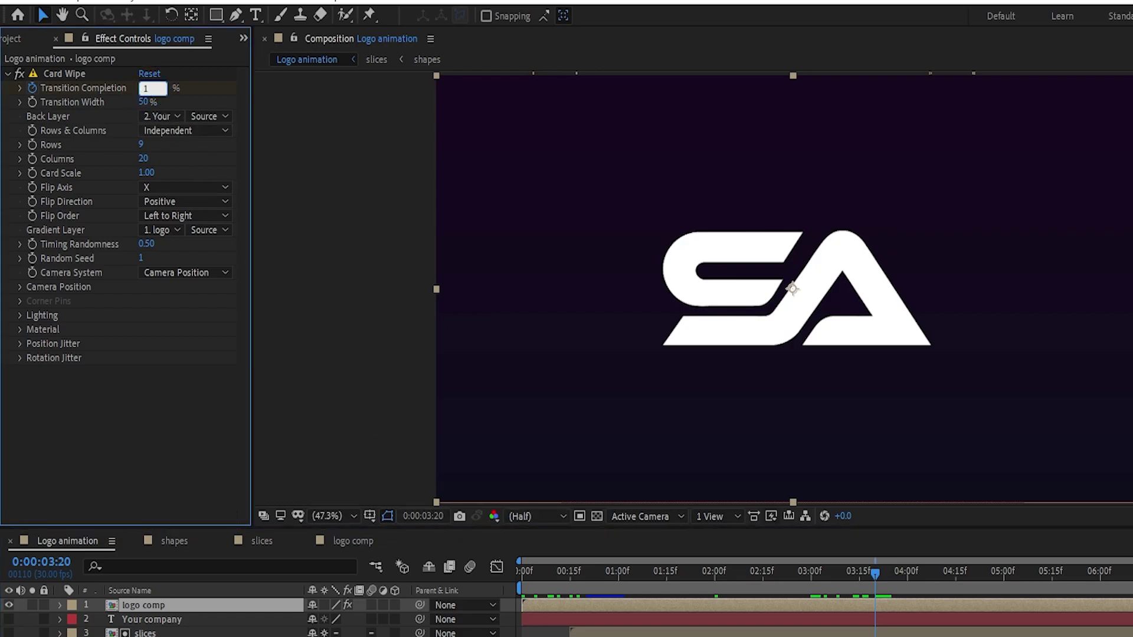
type("100")
key("Return")
Try Y as the Card Wipe's flip axis partway through the transition and return it to X.
left_click(815, 571)
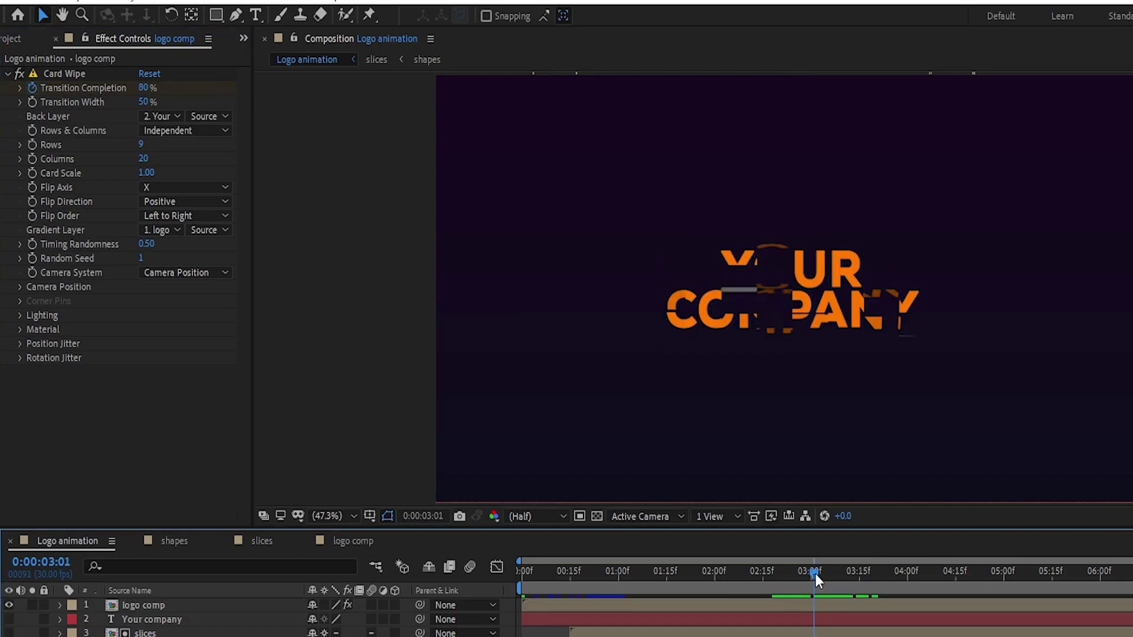
left_click(158, 189)
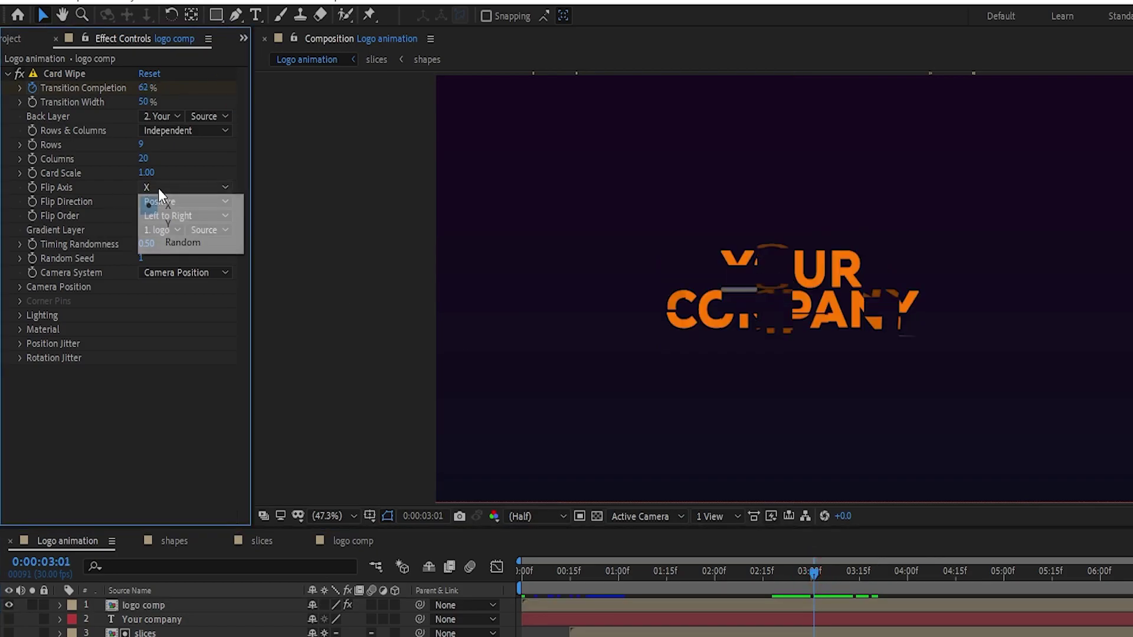
left_click(167, 222)
mouse_move(829, 582)
left_mouse_down()
mouse_move(807, 564)
mouse_move(837, 571)
left_mouse_up()
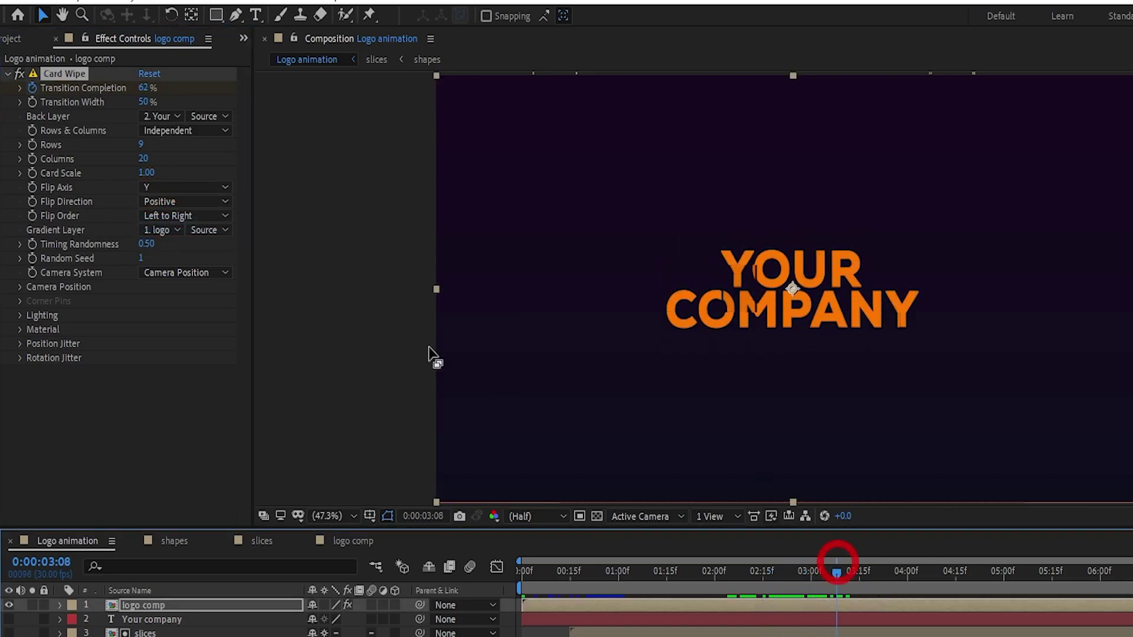
left_click(185, 187)
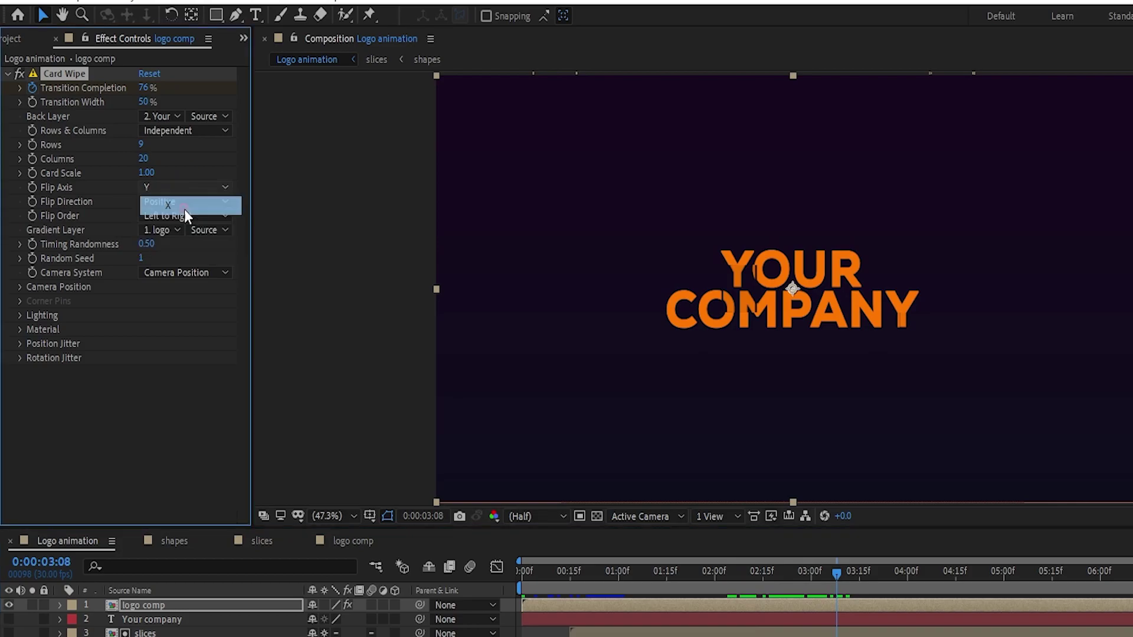
left_click(171, 205)
Start keyframes for the Card Wipe's X, Y and Z position jitter amounts at 0:00:02:10.
key("Page_Down")
key("Page_Down")
left_click(20, 345)
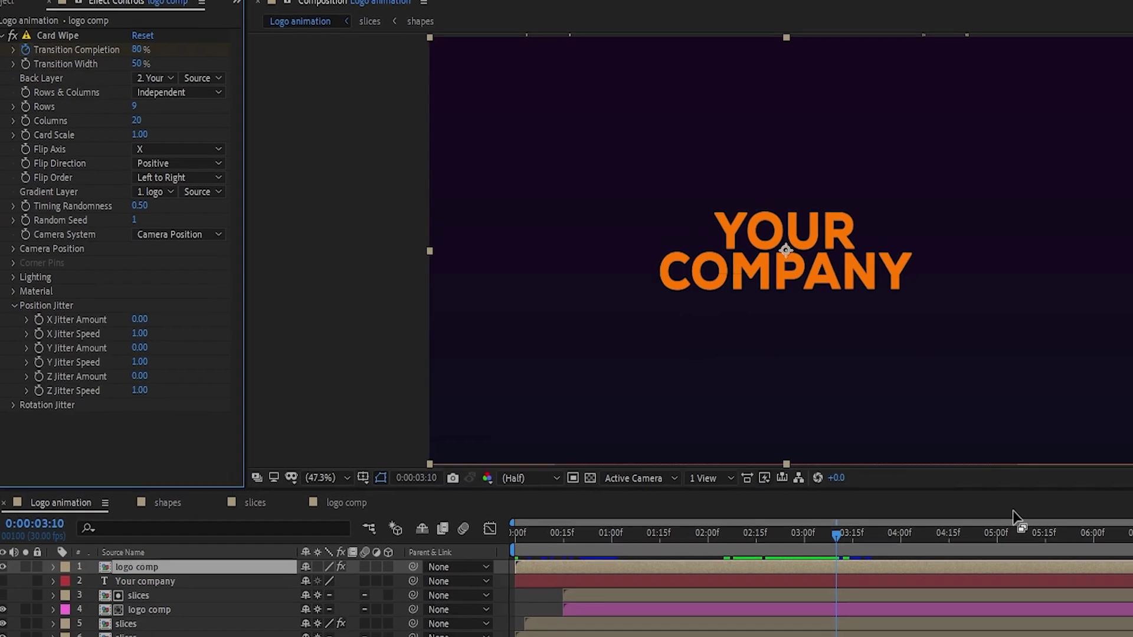
left_click_drag(762, 571, 746, 571)
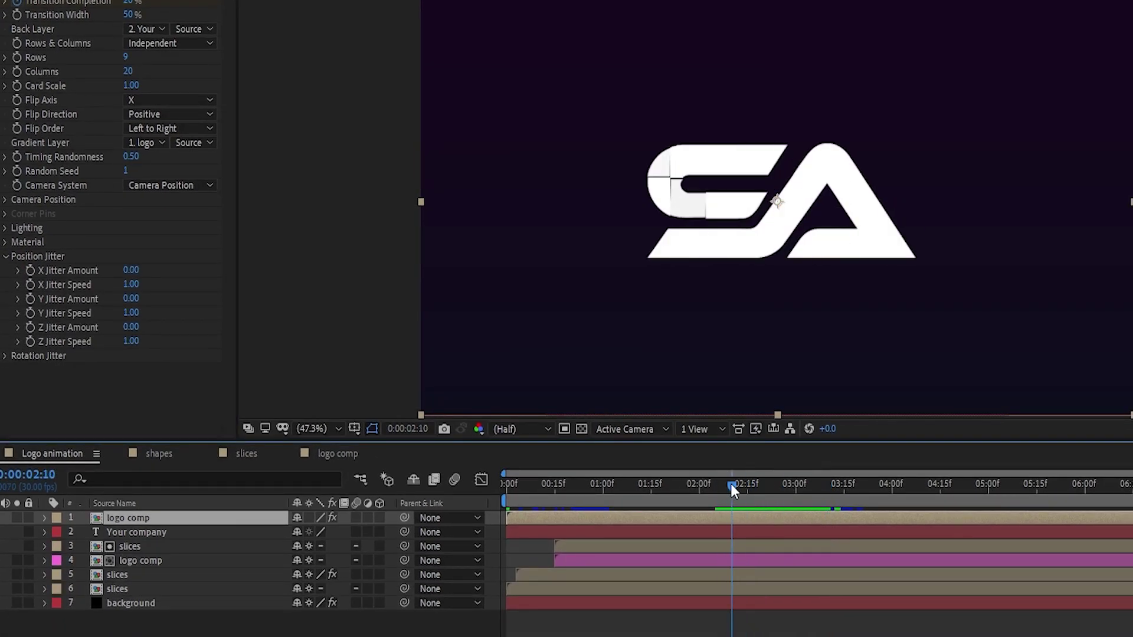
left_click(27, 273)
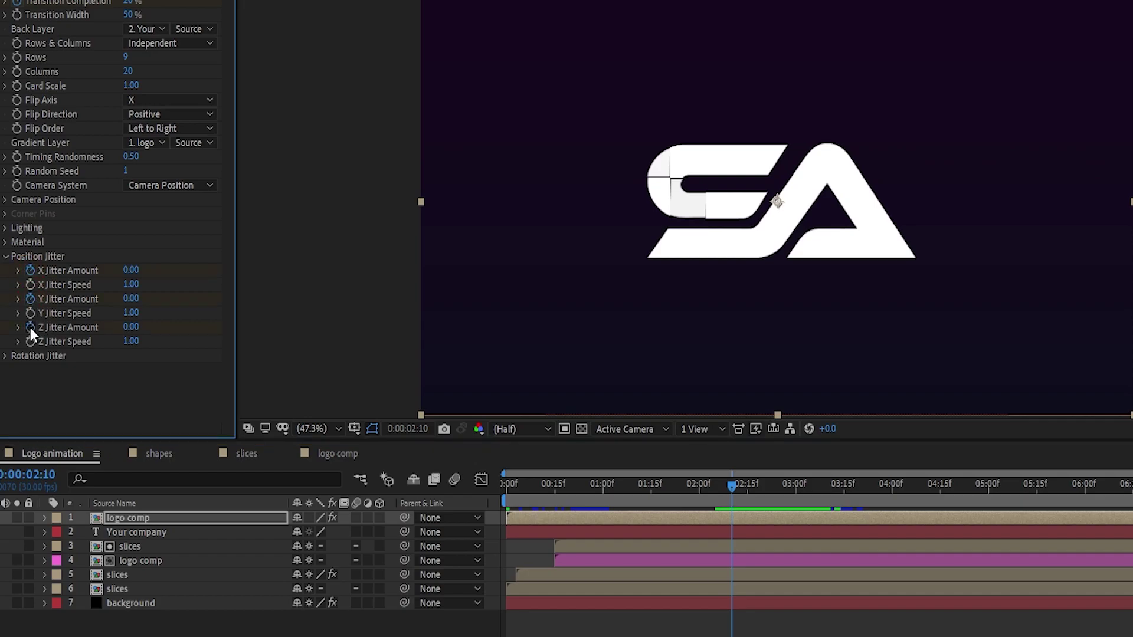
Set the X, Y and Z position jitter amounts to 1 at 0:00:02:20.
left_click_drag(732, 485, 763, 486)
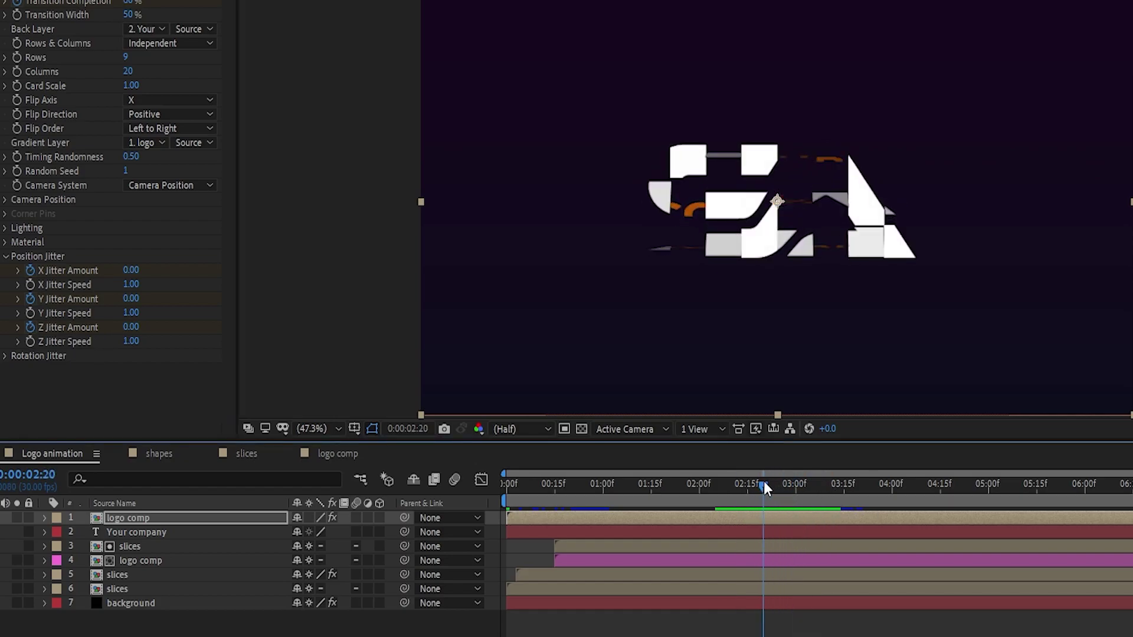
left_click(131, 271)
type("1")
key("Return")
left_click(131, 299)
type("1")
key("Return")
left_click(131, 327)
type("1")
key("Return")
Return the X, Y and Z position jitter amounts to 0 at 0:00:03:10.
left_click_drag(773, 485, 829, 488)
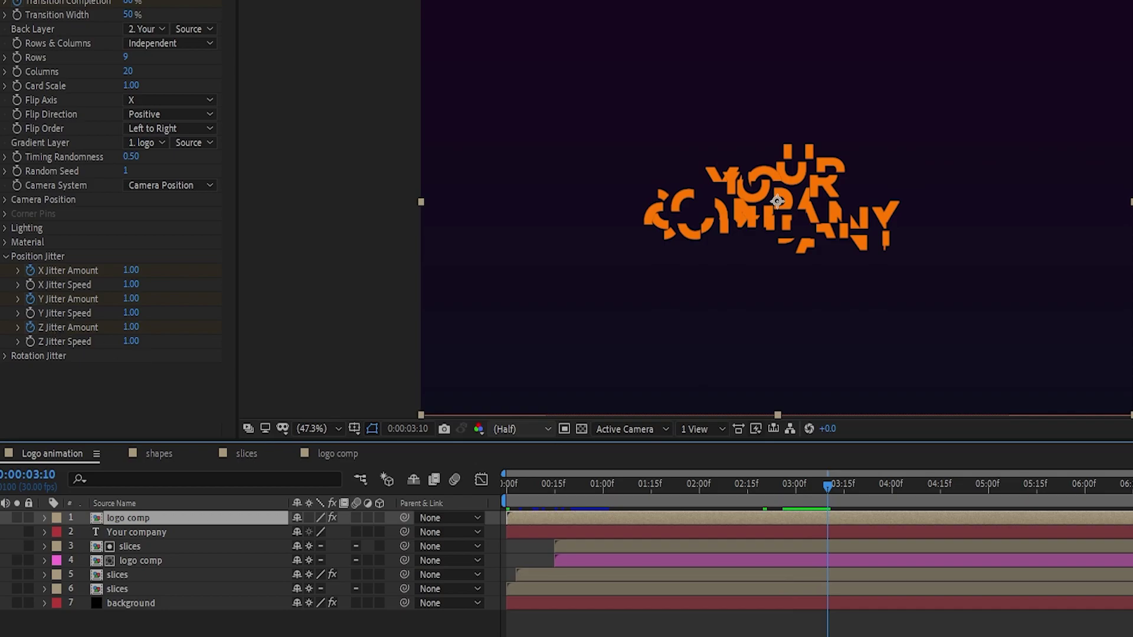
left_click(129, 271)
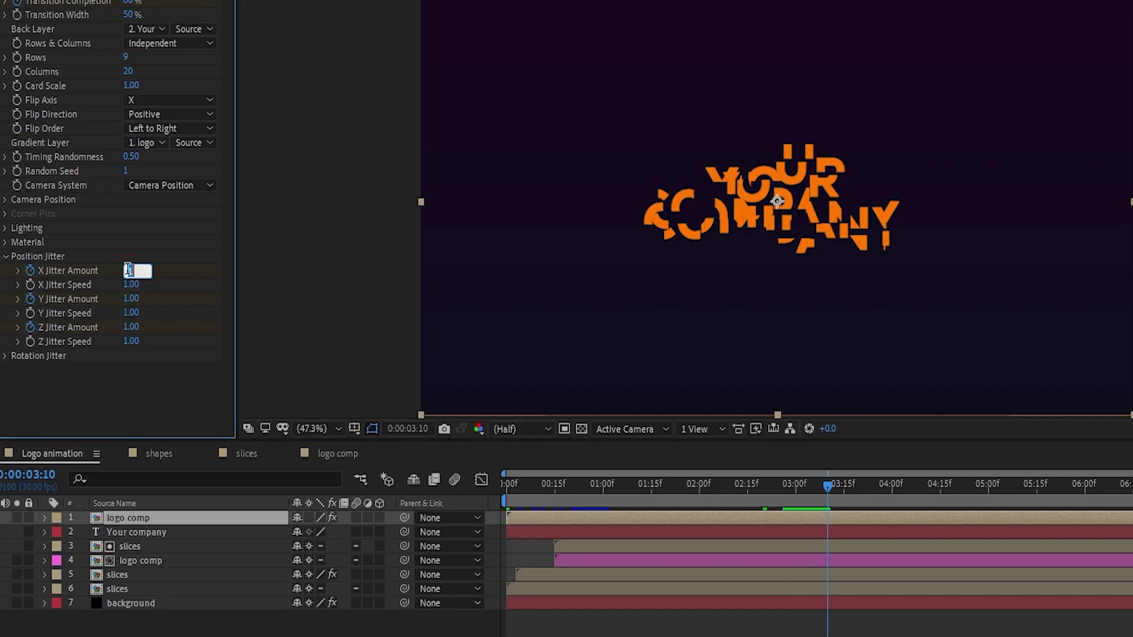
type("0")
left_click(130, 299)
type("00")
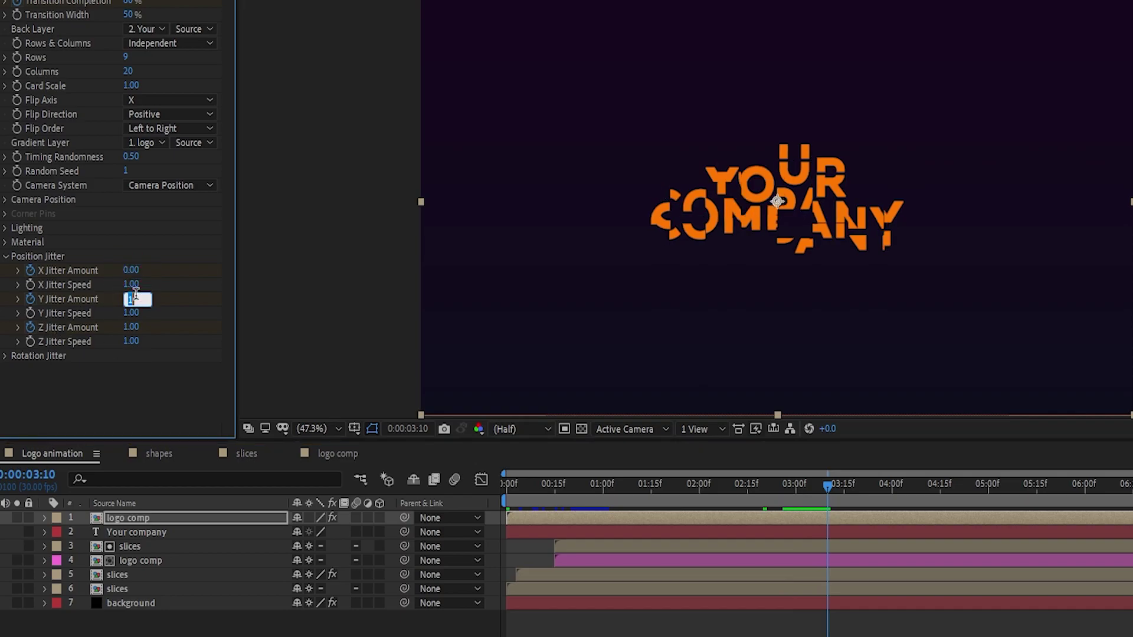
key("Return")
left_click(131, 326)
type("0")
left_click(182, 328)
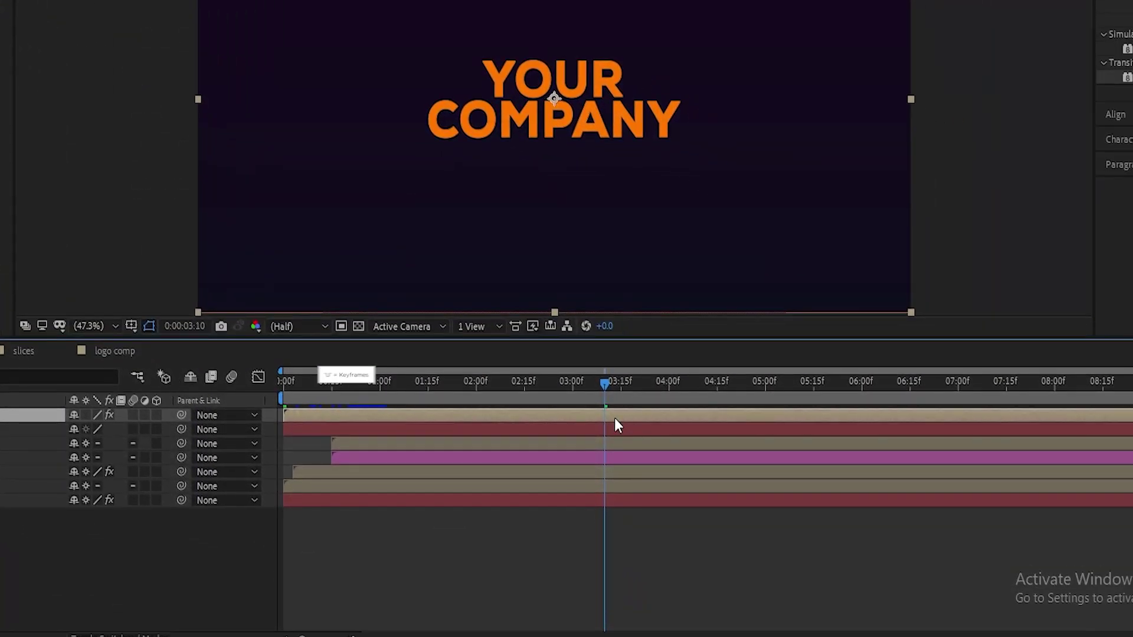
Apply Easy Ease to all Card Wipe keyframes and shift the middle position jitter keyframes to about 0:00:02:25.
key("u")
left_click_drag(674, 434, 469, 497)
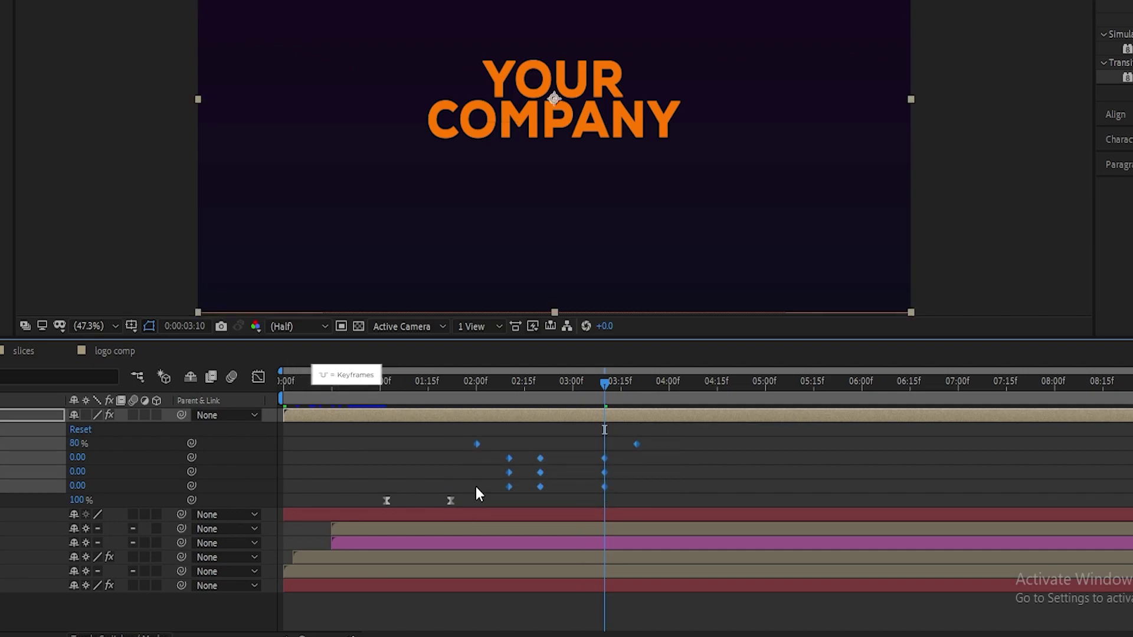
right_click(510, 460)
mouse_move(525, 459)
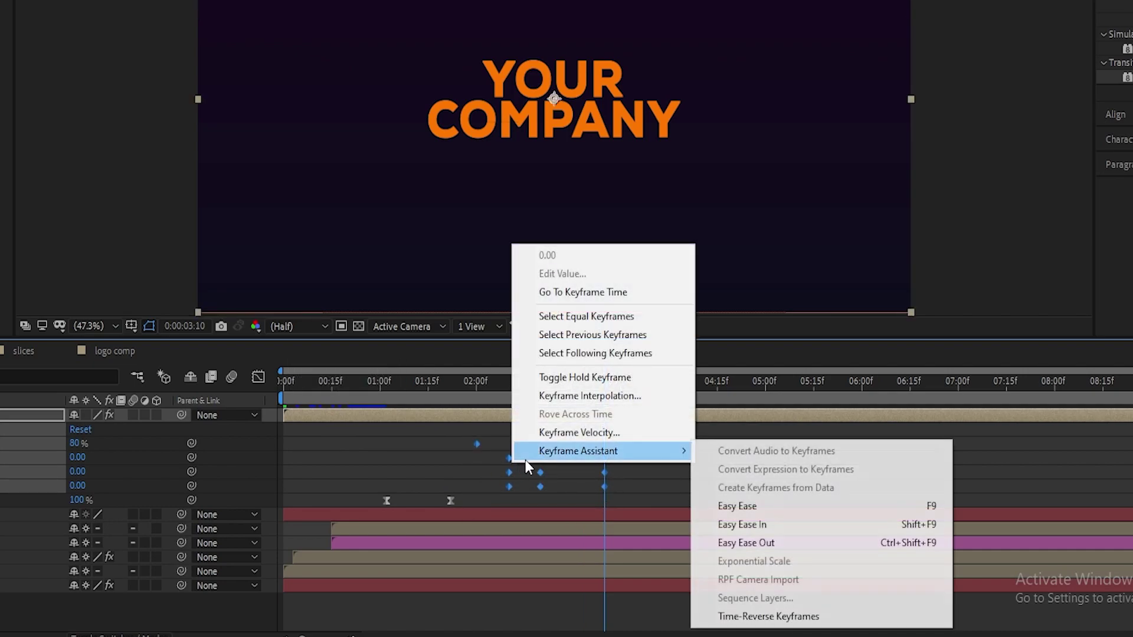
left_click(732, 506)
left_click(578, 453)
left_click_drag(550, 438, 555, 486)
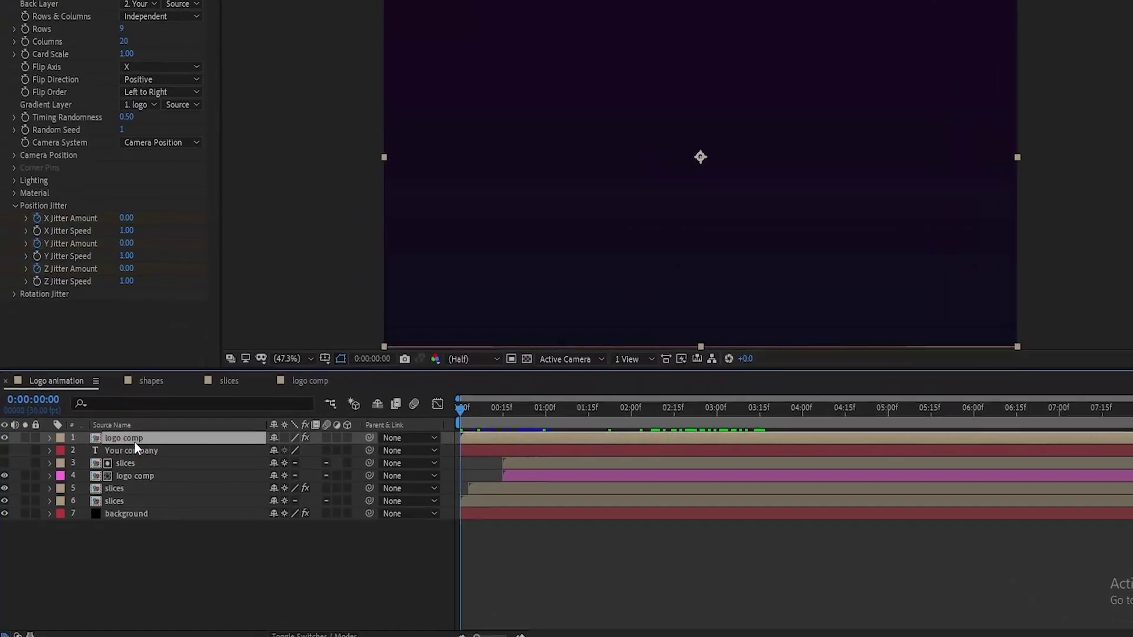
Pre-compose the top logo comp and "Your company" layers as "Logo reveal", moving all attributes into the new composition.
right_click(174, 424)
left_click(231, 329)
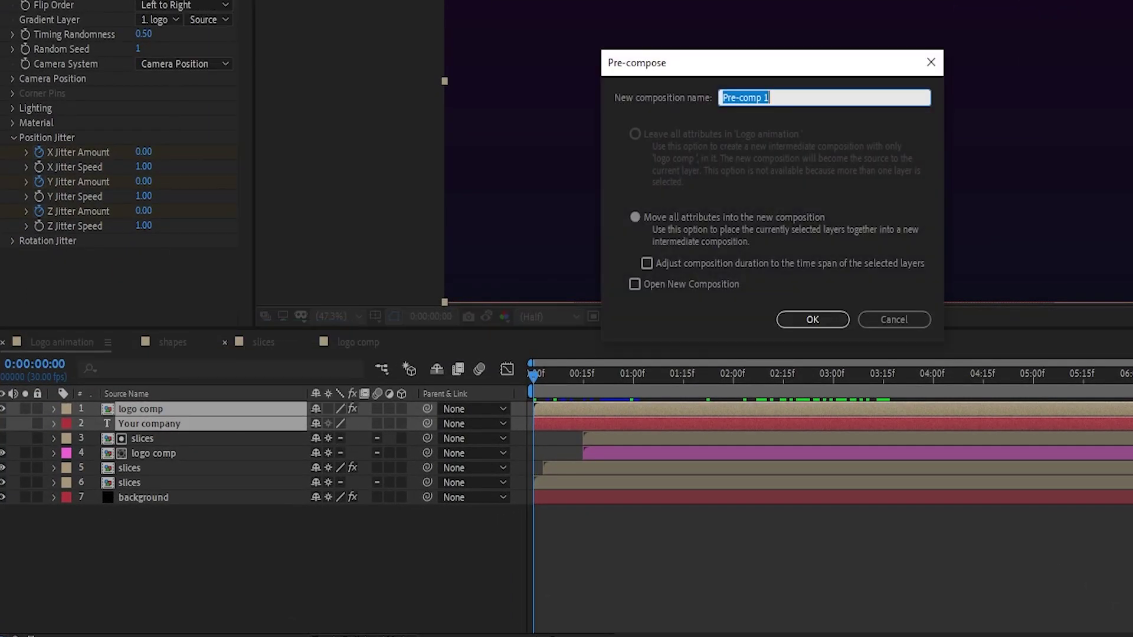
type("Logo reveal")
left_click(725, 230)
left_click(794, 323)
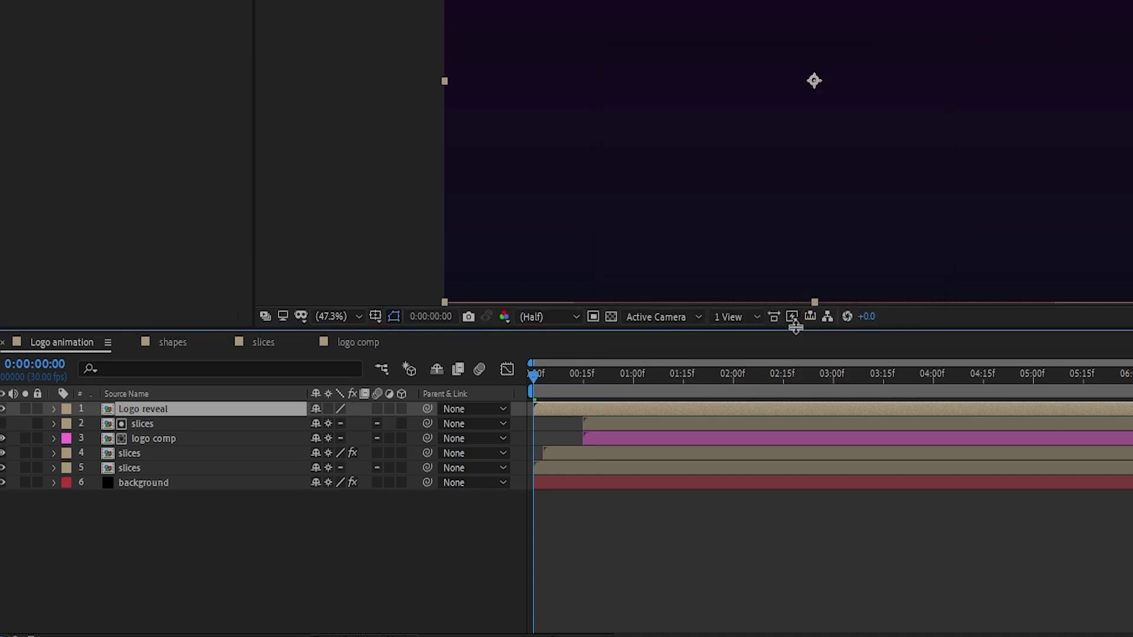
Duplicate the Logo reveal layer and rename the copy "Logo edge".
key("ctrl+d")
key("Return")
left_click(190, 404)
type("edge")
key("Return")
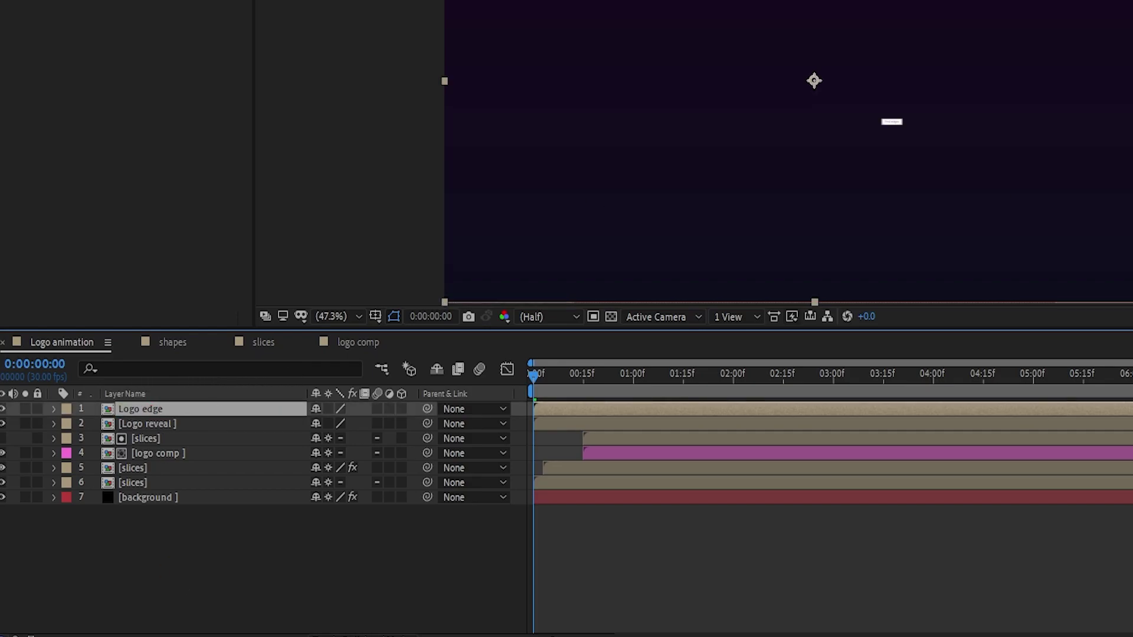
Apply the Find Edges effect to the Logo edge layer and turn on its Invert option.
left_click(999, 118)
type("fin")
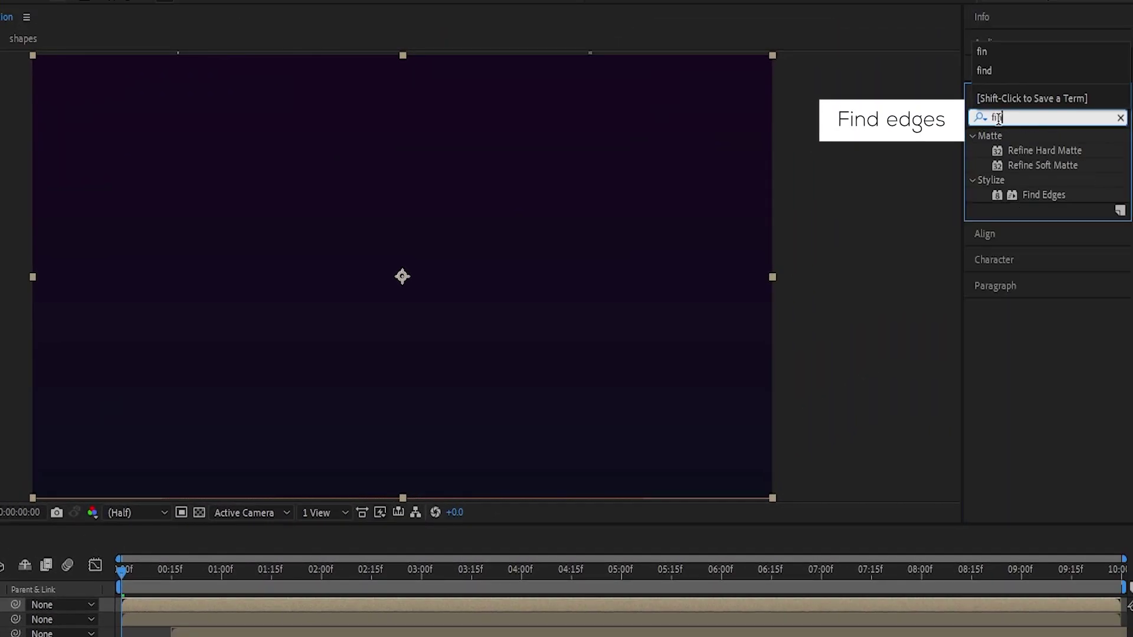
type("d")
left_click_drag(1054, 152, 78, 491)
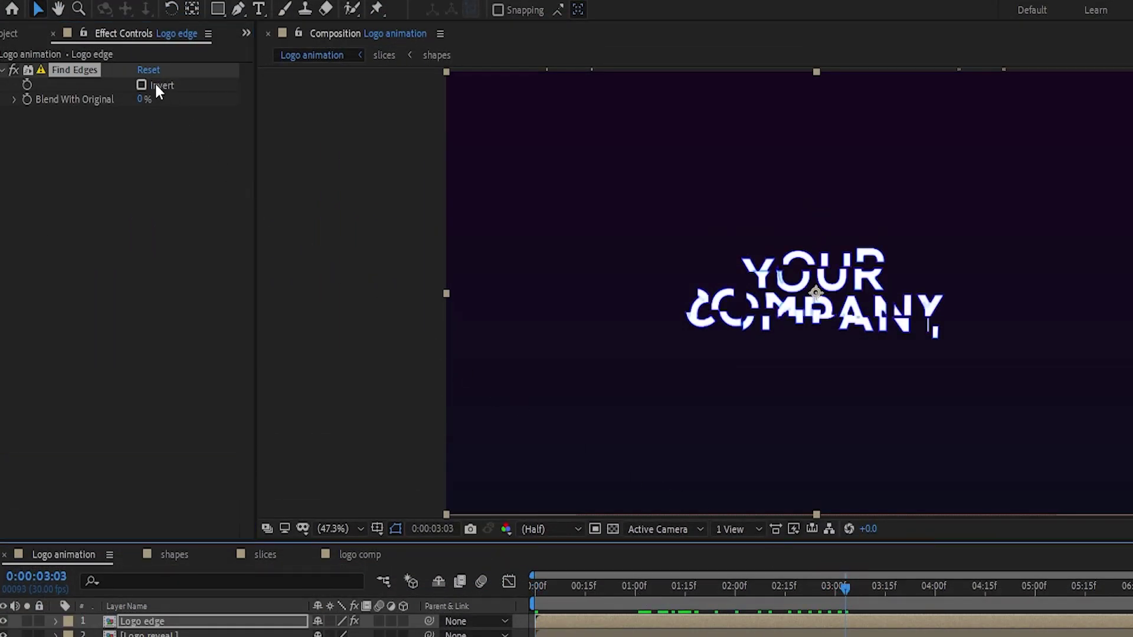
left_click(141, 86)
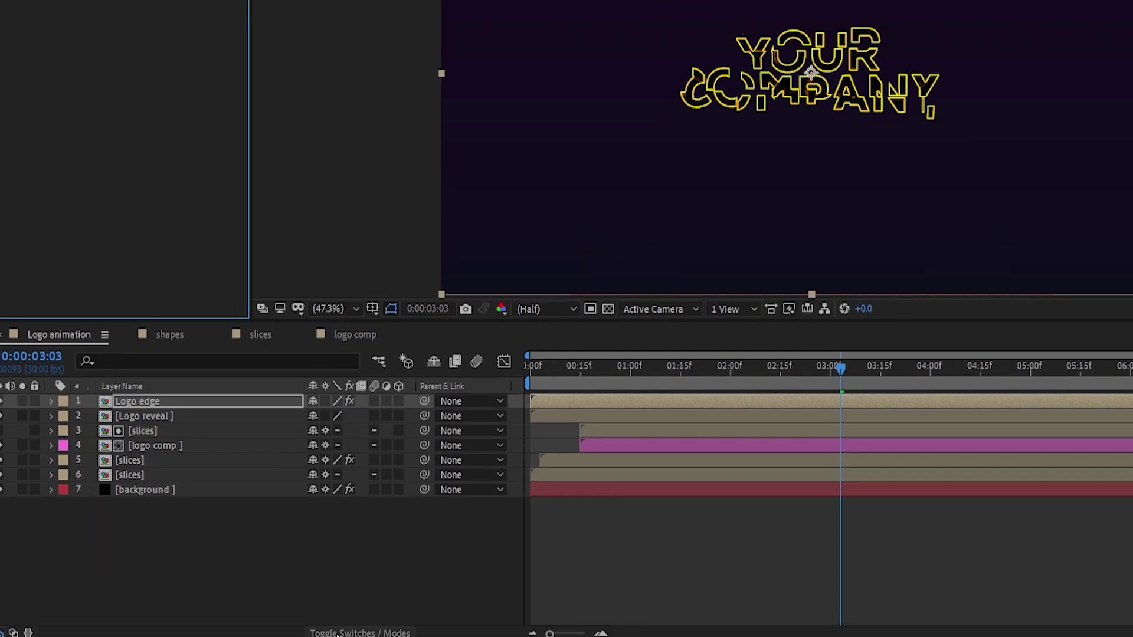
Set the Logo edge layer's blending mode to Screen.
left_click(336, 633)
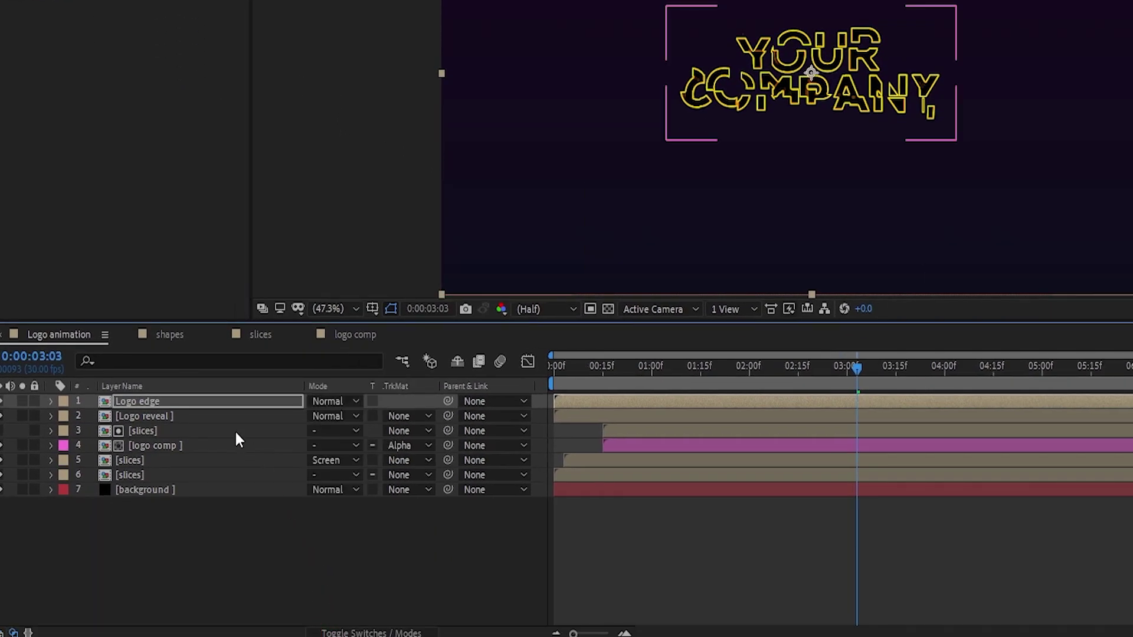
left_click(196, 389)
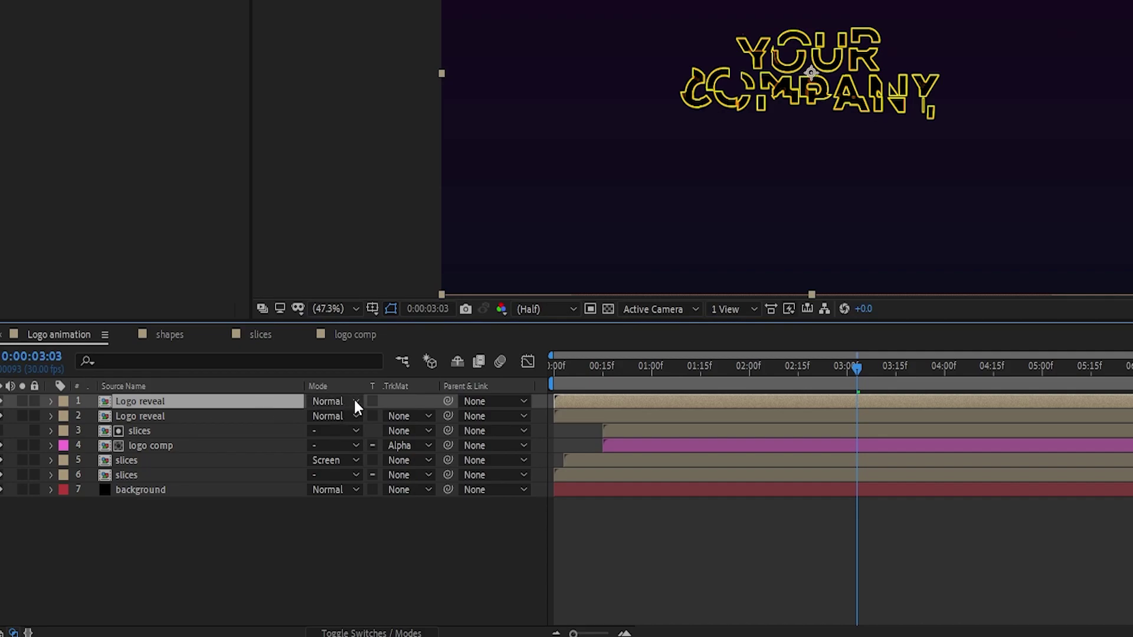
left_click(352, 402)
left_click(409, 101)
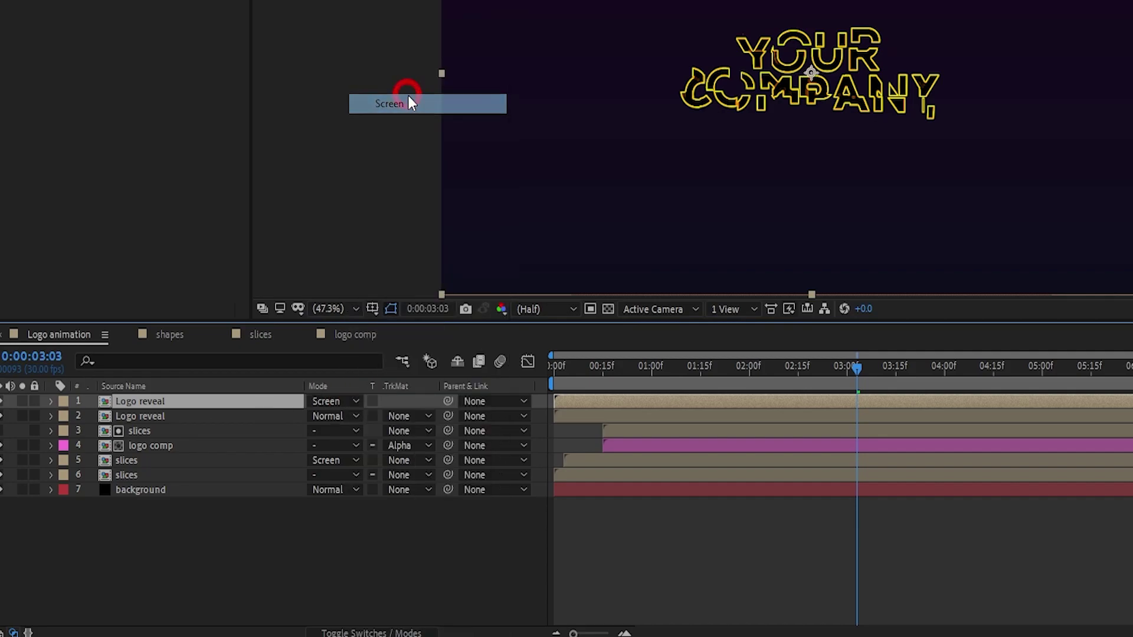
Start keyframing the Logo edge layer's opacity at 0:00:02:10.
left_click_drag(566, 403, 782, 373)
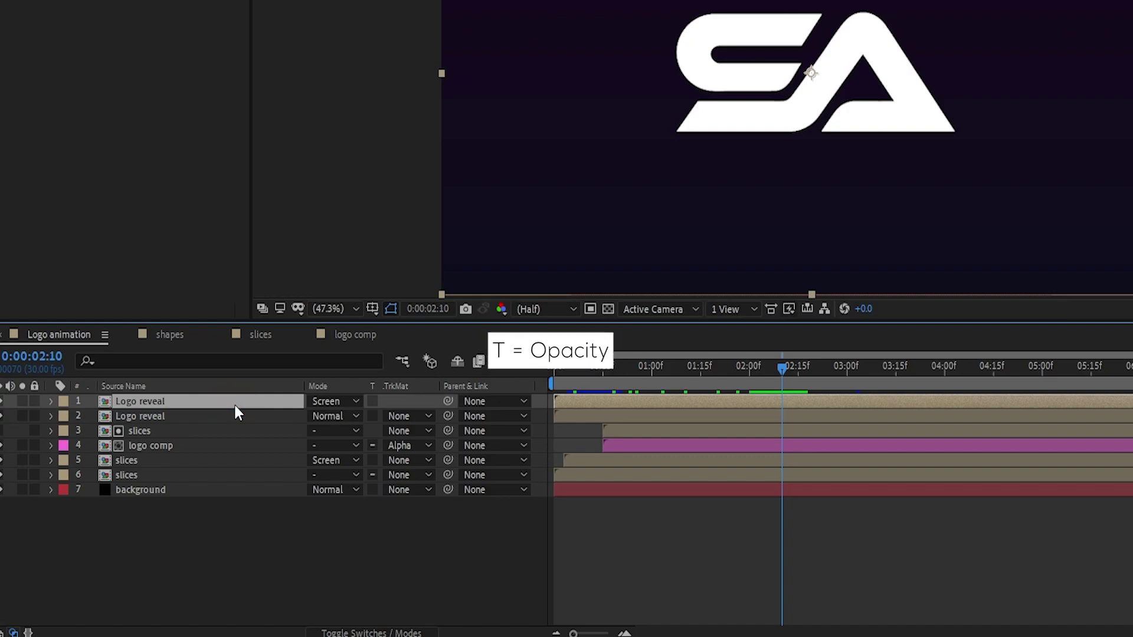
key("t")
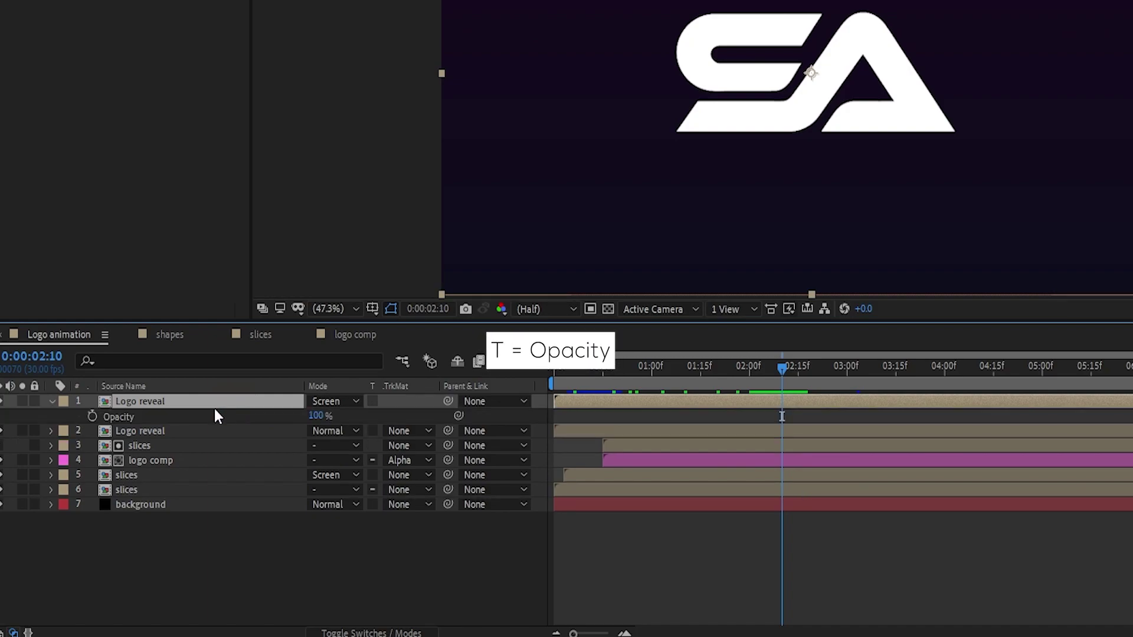
left_click(92, 416)
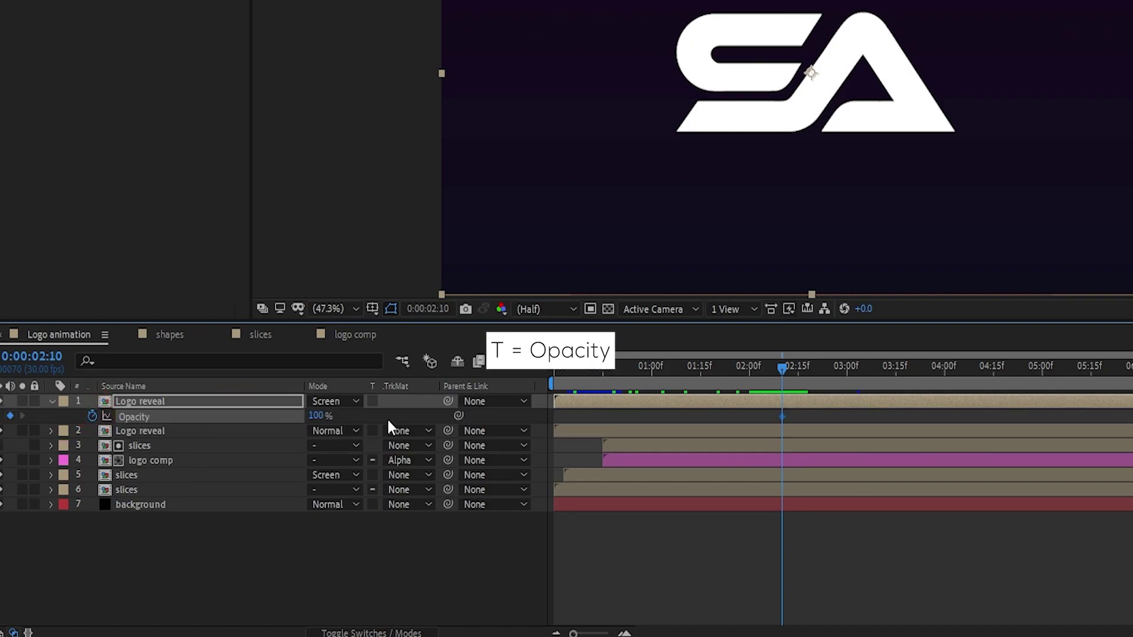
left_click(315, 416)
left_click(307, 538)
Keyframe the Logo edge layer's opacity at 100% on 0:00:03:00 and 0% on 0:00:03:15.
left_click_drag(782, 369, 846, 373)
left_click(312, 416)
type("100")
left_click(304, 557)
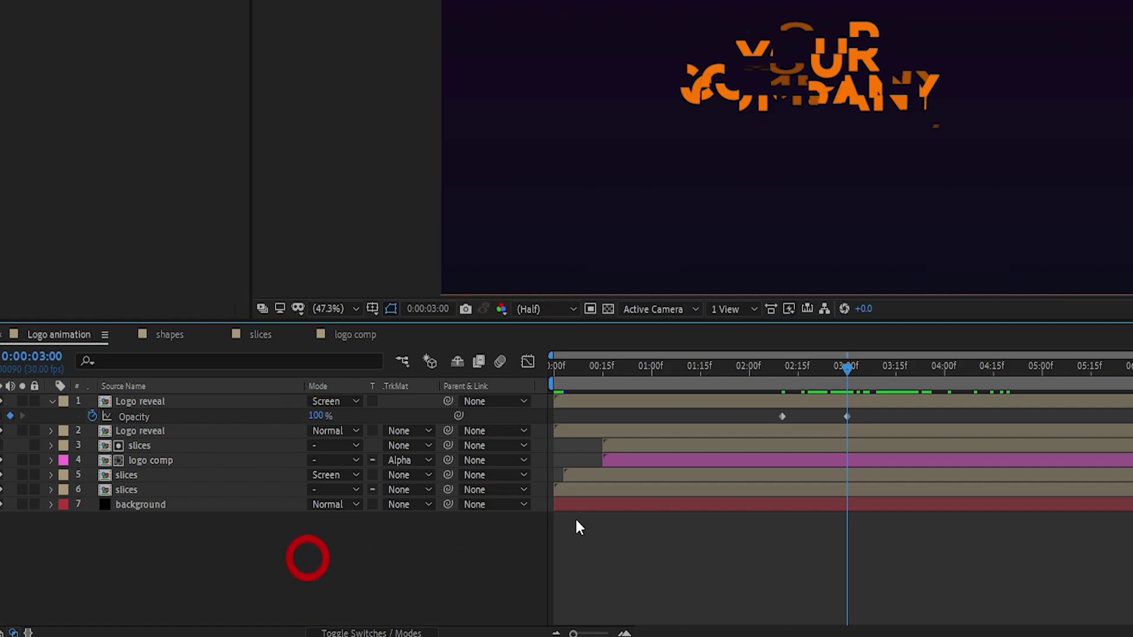
left_click_drag(883, 373, 895, 372)
left_click(321, 415)
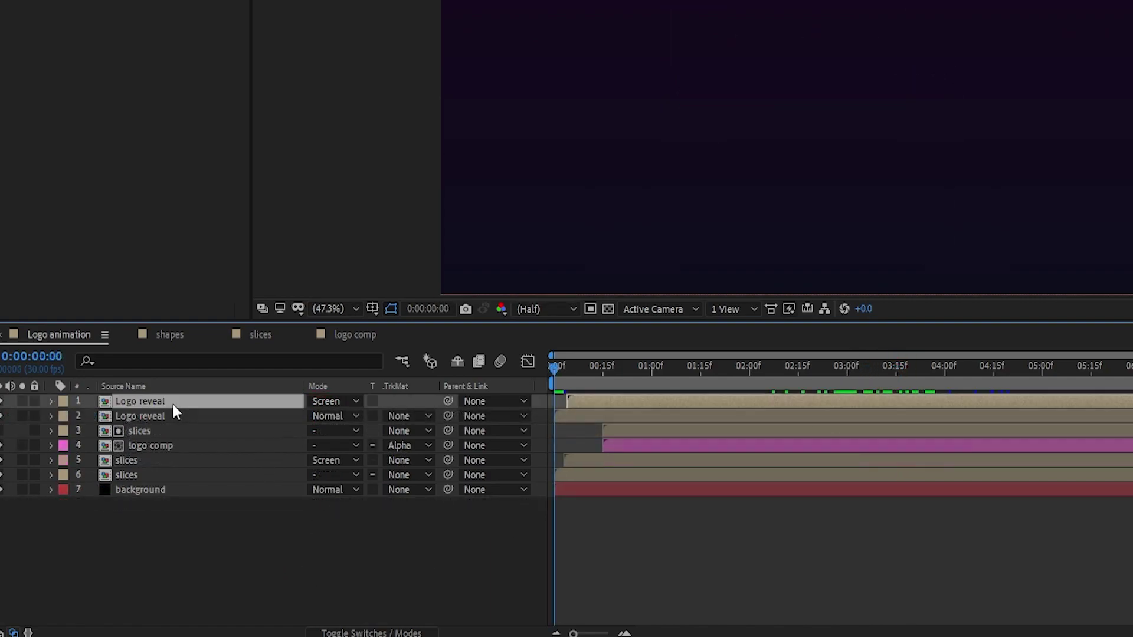
Pre-compose the two Logo reveal layers as "RGB", moving all attributes into the new composition.
left_click(176, 413, "ctrl")
right_click(180, 416)
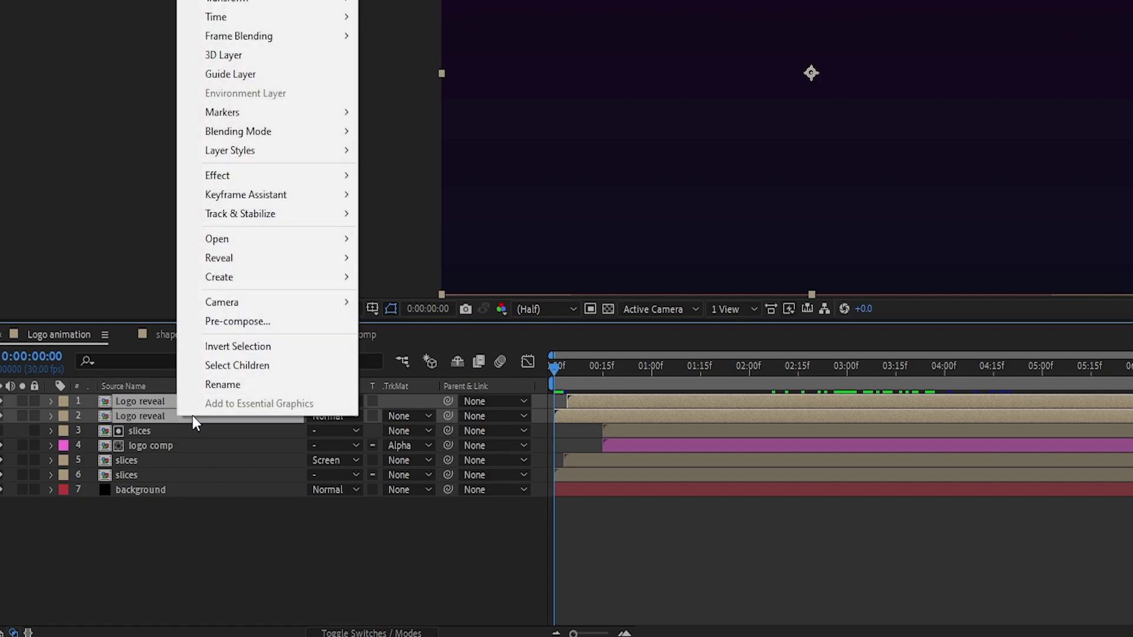
left_click(236, 321)
type("RGB")
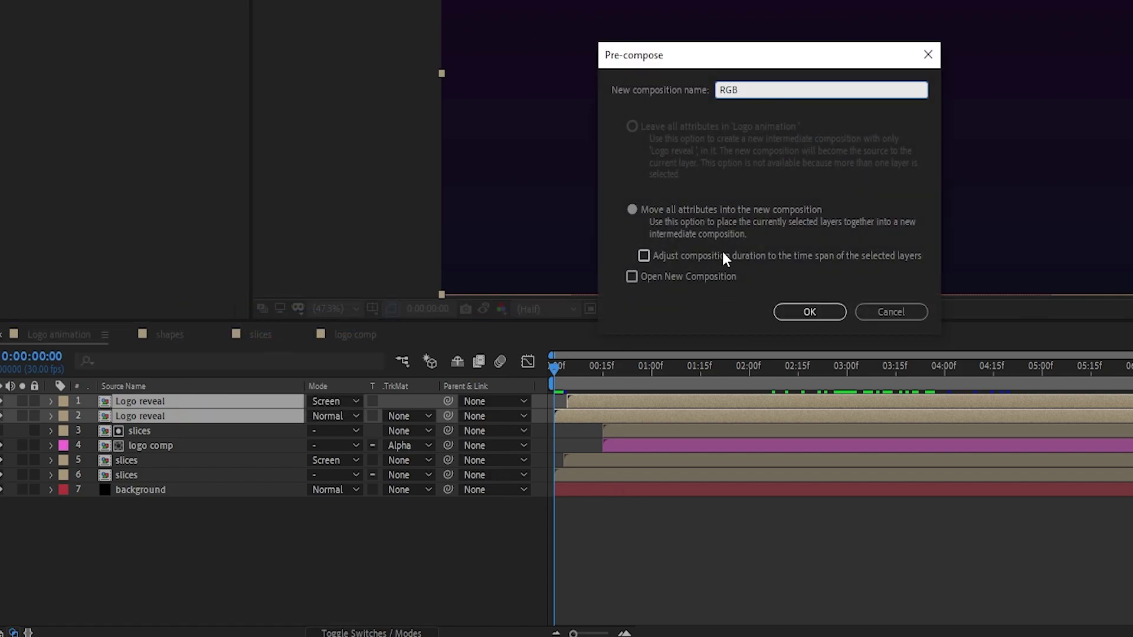
left_click(810, 311)
left_click(208, 539)
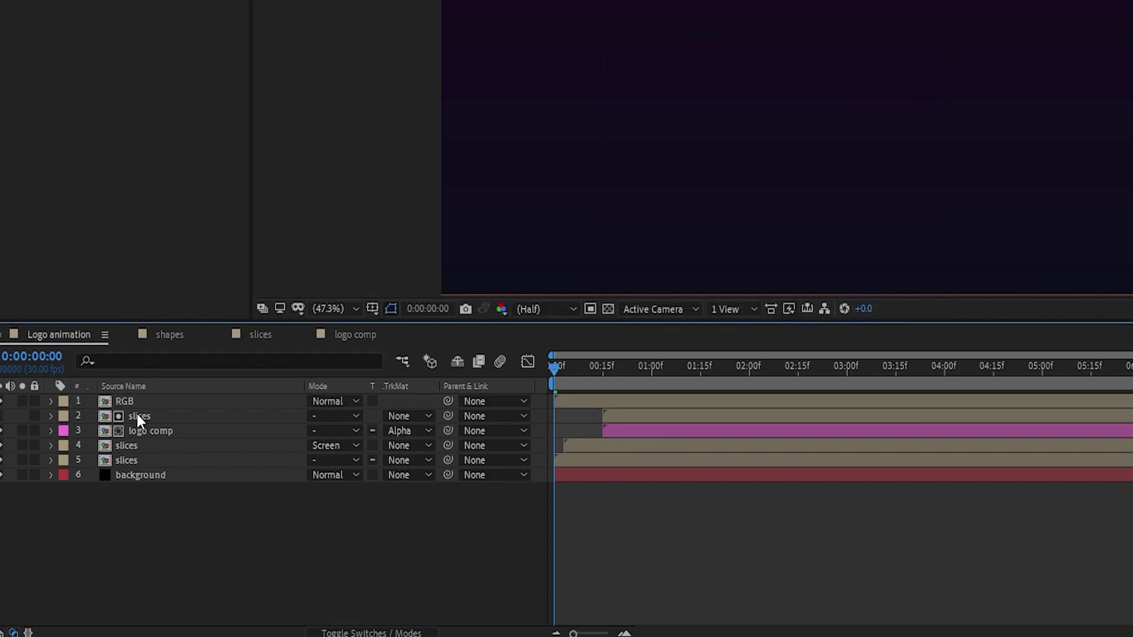
Apply the Shift Channels effect to the RGB layer and set Take Red From to Full Off.
left_click(135, 406)
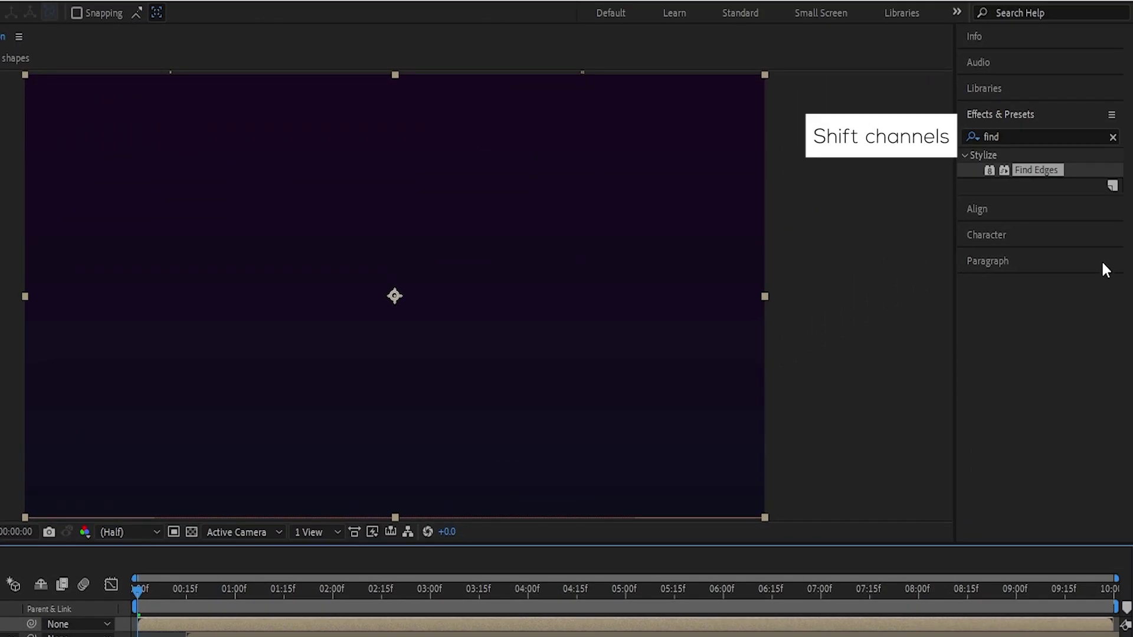
left_click(1036, 134)
type("shift")
left_click_drag(1036, 170, 0, 628)
left_click_drag(165, 412, 155, 403)
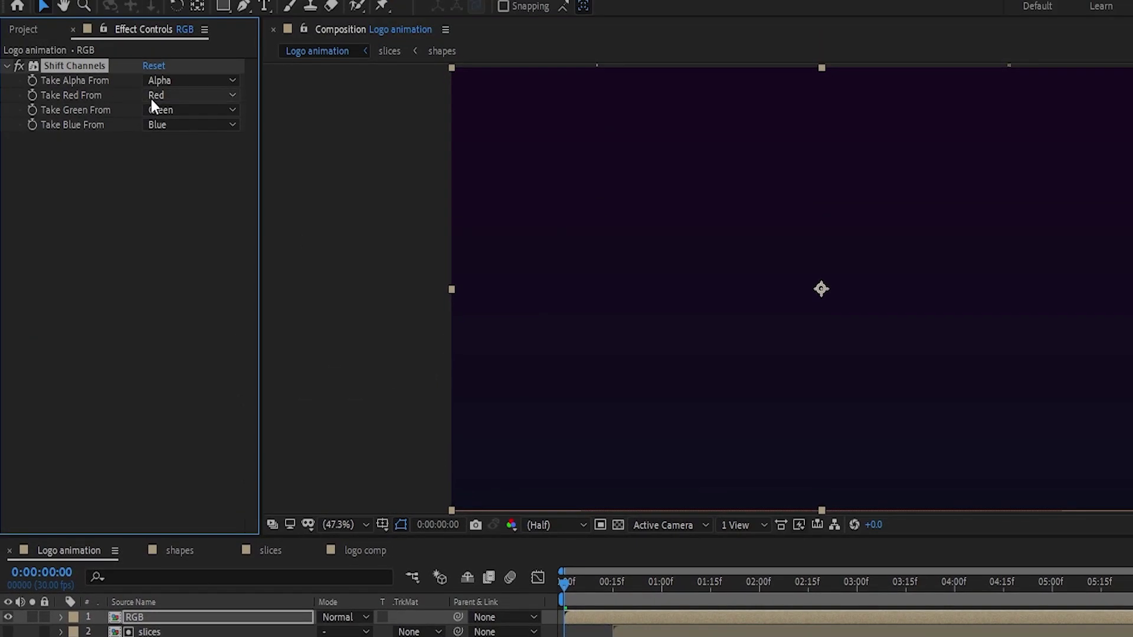
left_click(148, 52)
left_click(186, 237)
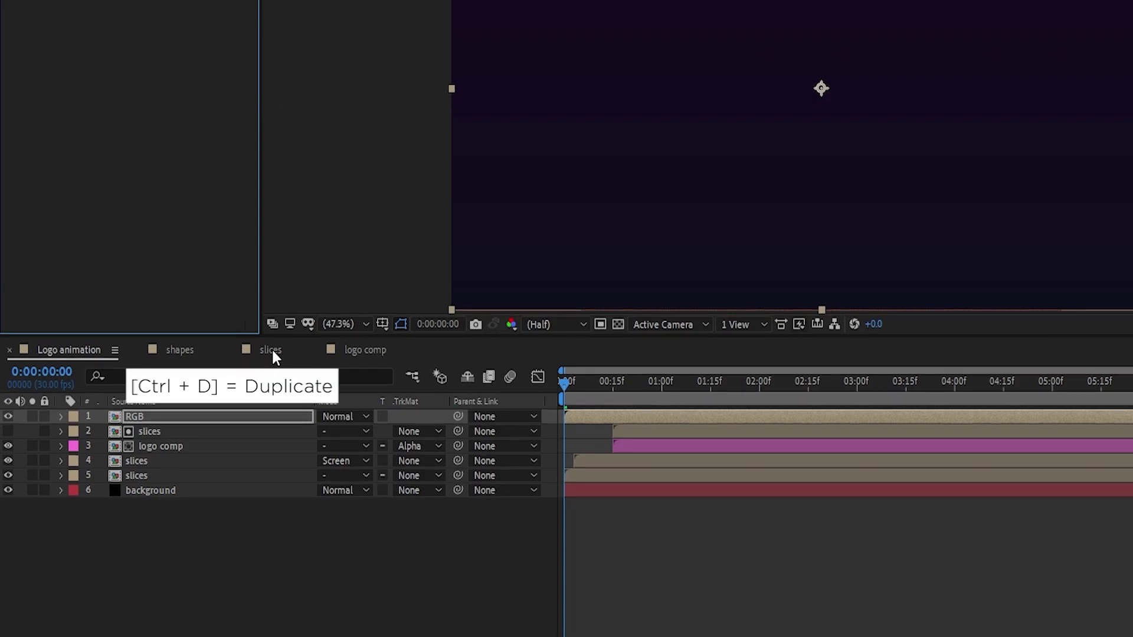
Duplicate the RGB layer and, in the copy's Shift Channels effect, take red from Red and set green and blue to Full Off.
left_click(175, 418)
key("ctrl+d")
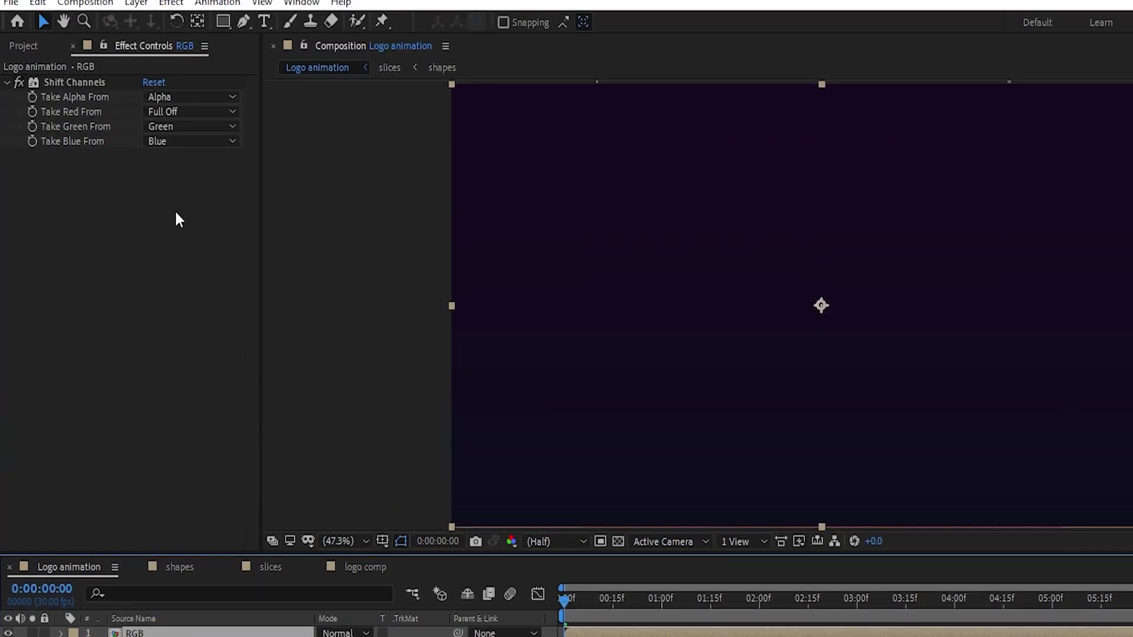
left_click(171, 112)
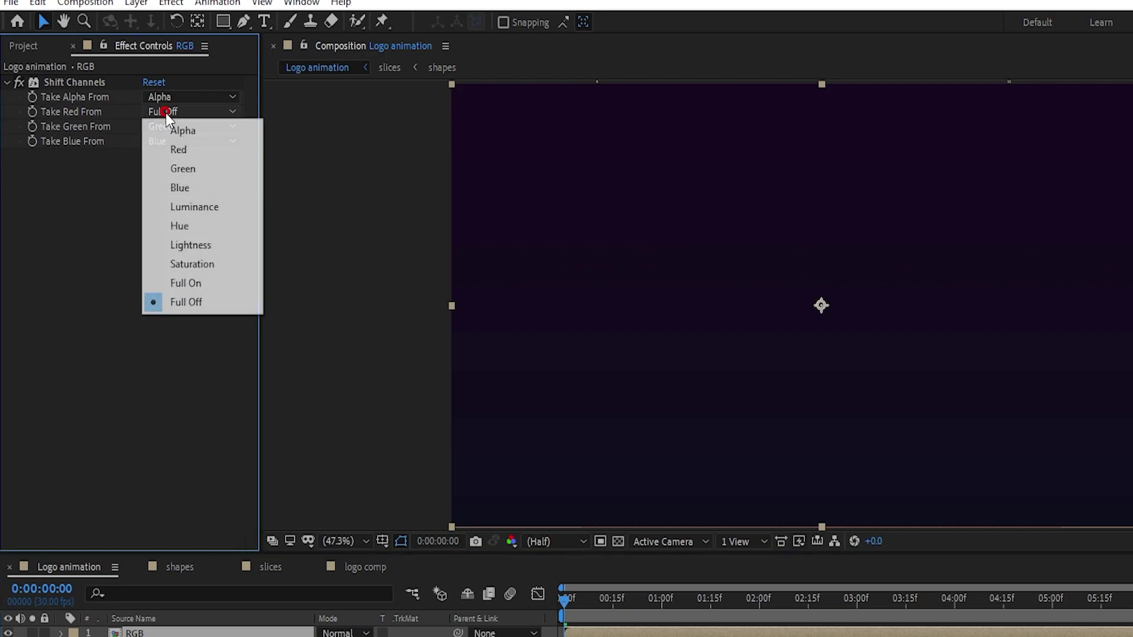
left_click(180, 149)
left_click(192, 143)
left_click(192, 325)
left_click(193, 122)
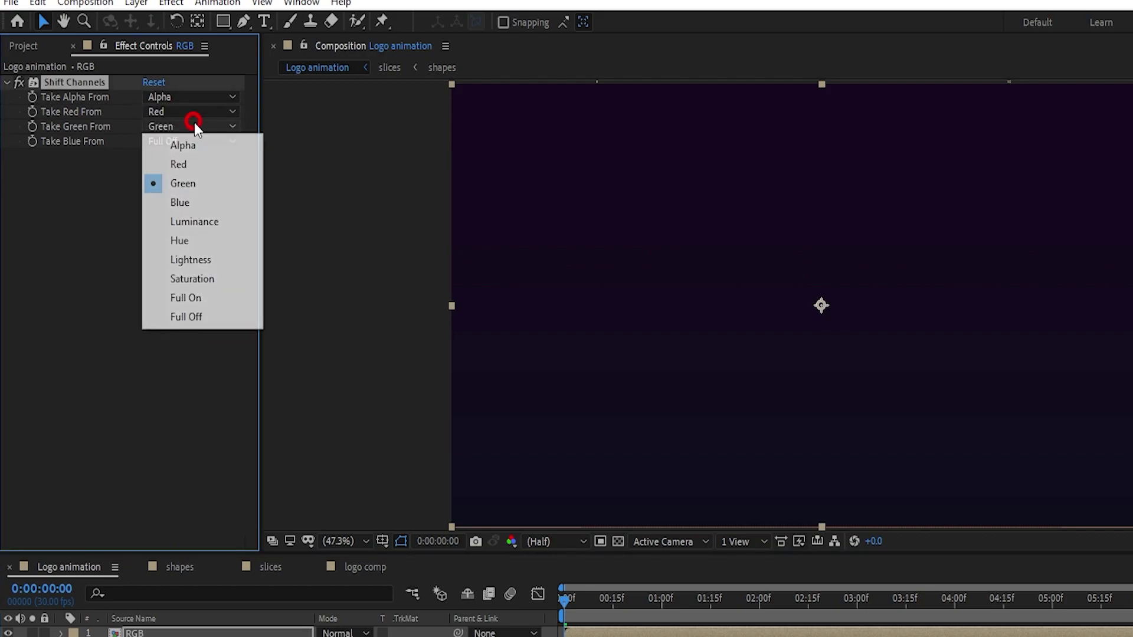
left_click(185, 319)
Duplicate the top RGB layer again and set the copy's Take Red From to Full Off and Take Green From to Green.
left_click(193, 516)
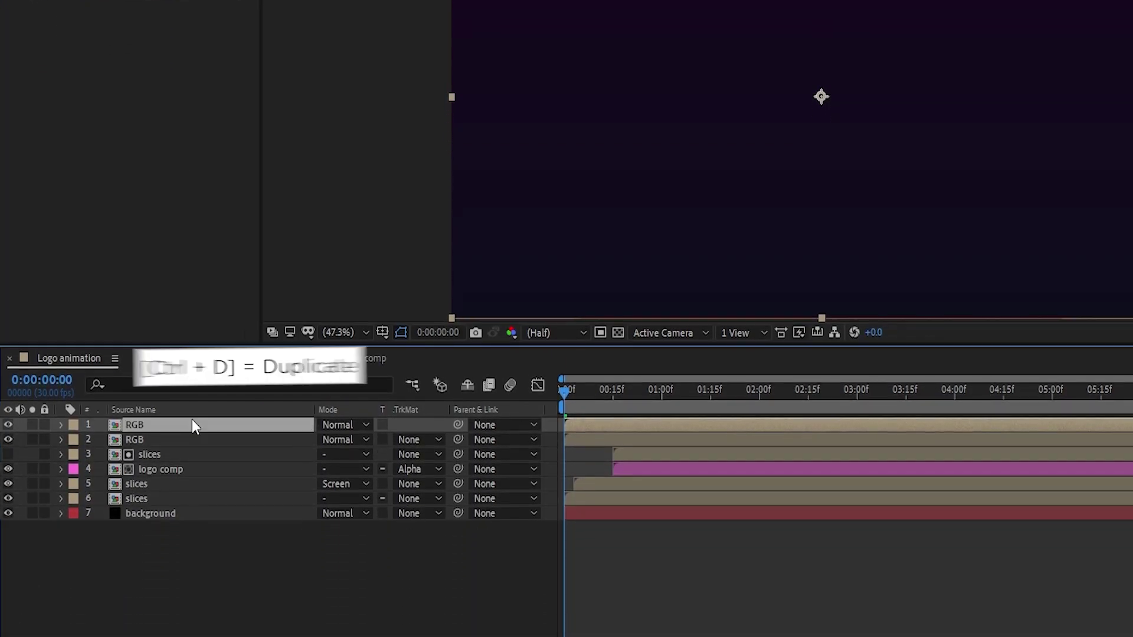
key("ctrl+d")
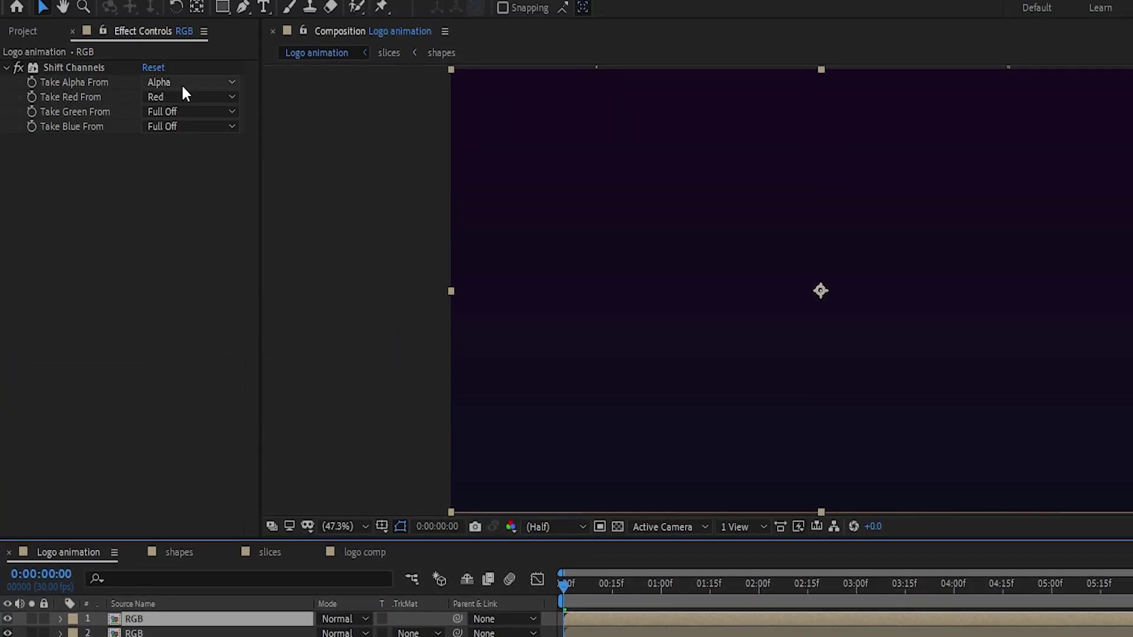
left_click(182, 97)
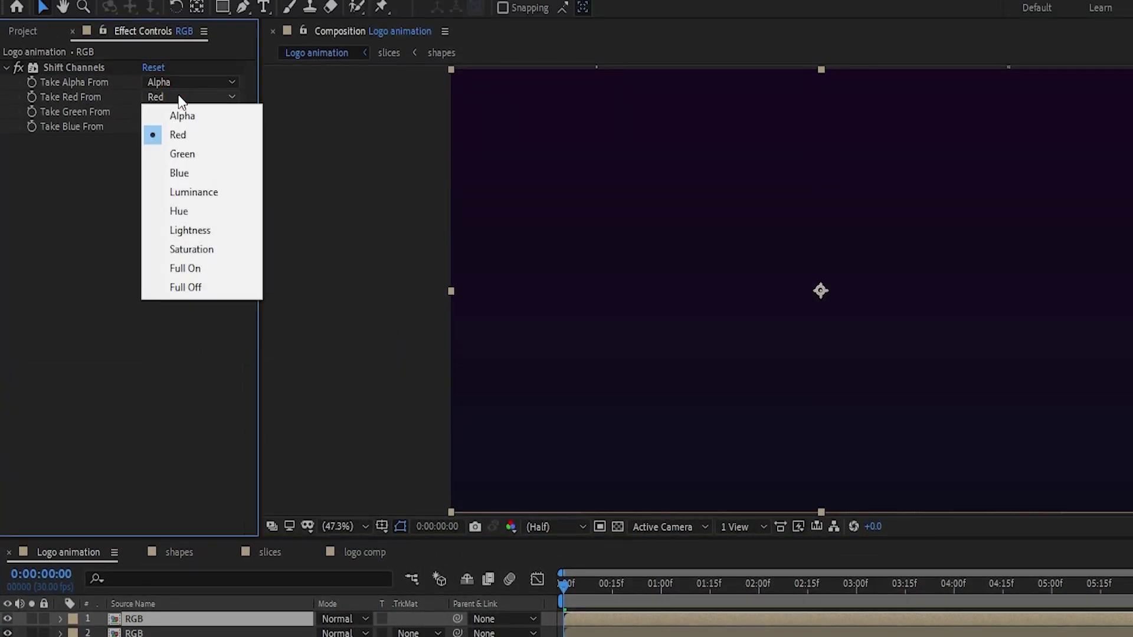
left_click(200, 298)
left_click(192, 111)
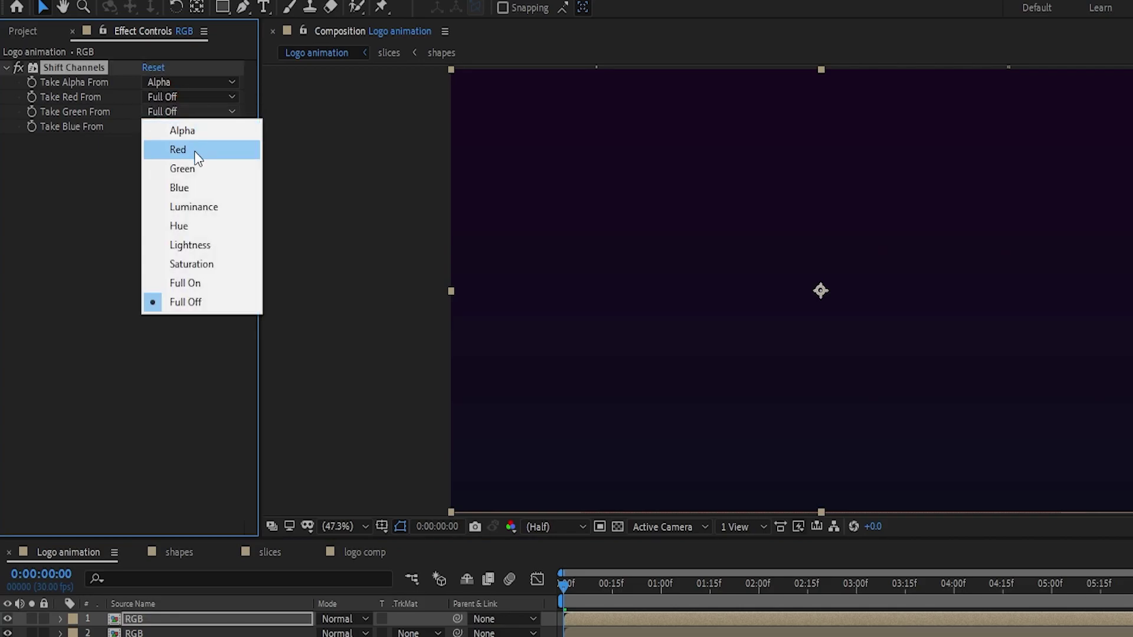
left_click(201, 169)
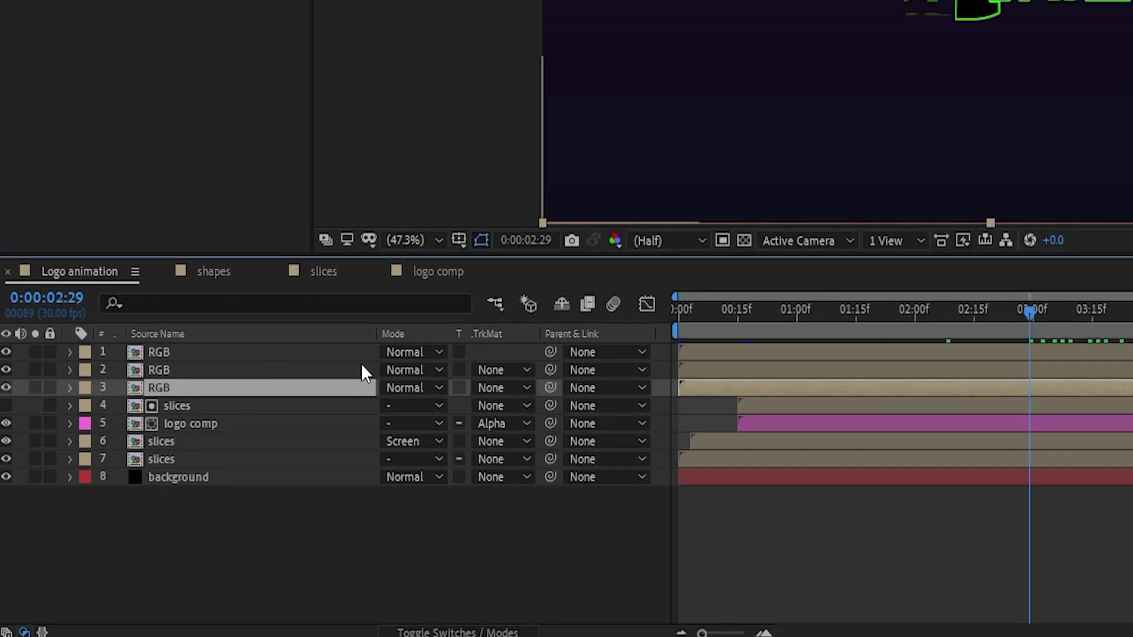
Set all three RGB layers to the Screen blending mode and stagger the upper two a few frames later in time.
left_click(286, 350, "shift")
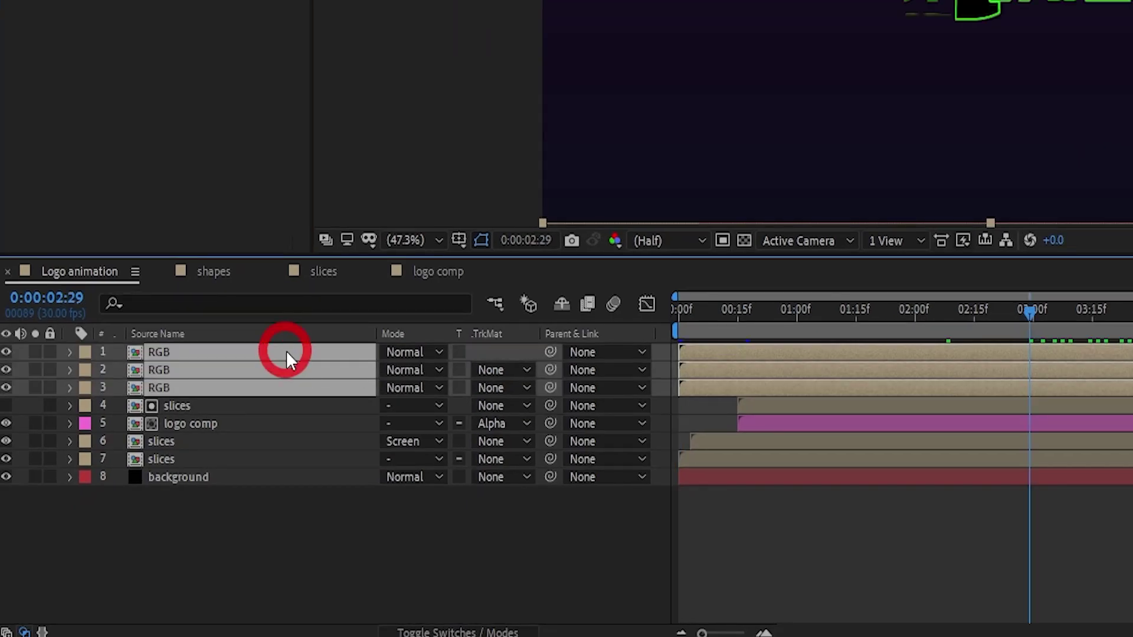
left_click(398, 350)
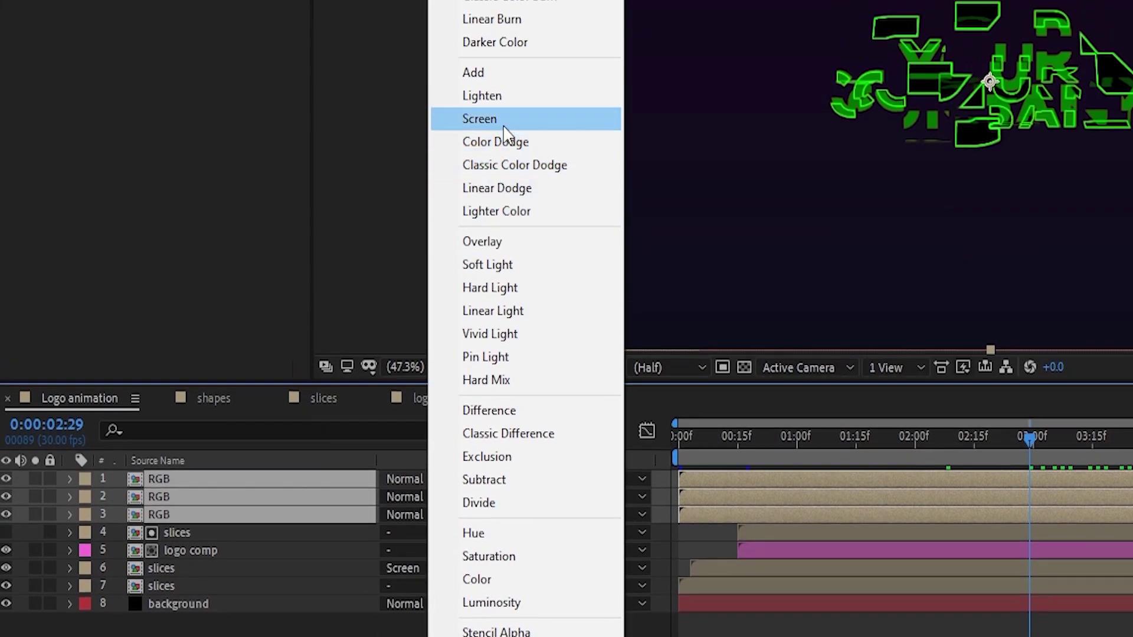
left_click(498, 118)
left_click_drag(719, 479, 735, 481)
left_click_drag(732, 498, 740, 498)
Preview the animation to check the RGB split during the transition from logo to company name.
left_click_drag(1132, 423, 770, 438)
left_click(725, 438)
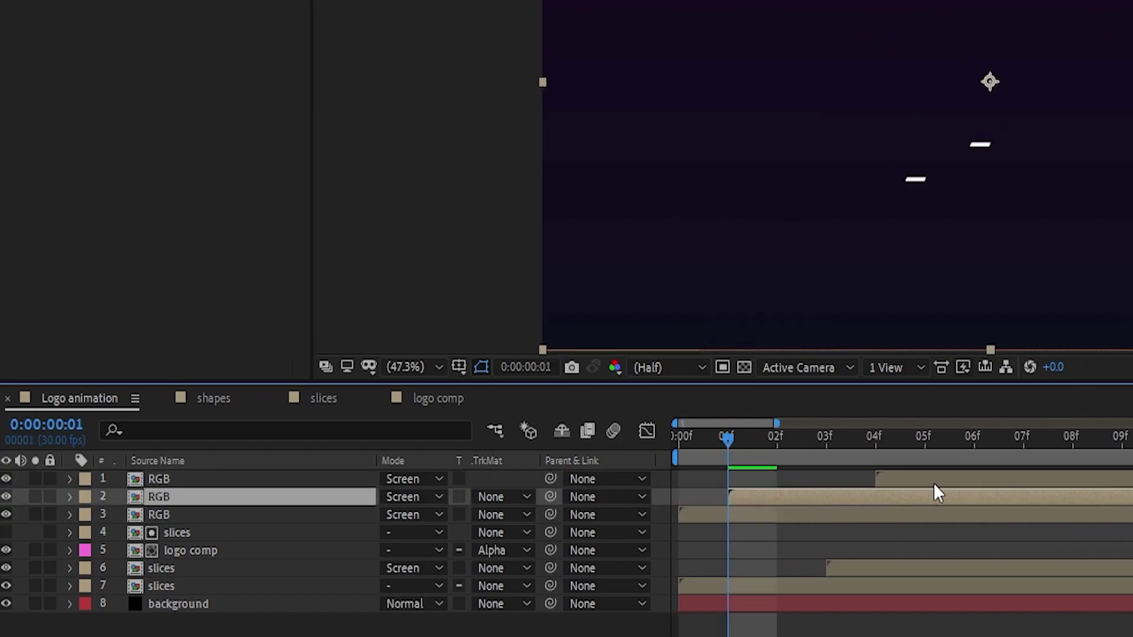
left_click_drag(935, 482, 813, 480)
scroll(663, 433, "down", 5)
key("space")
key("space")
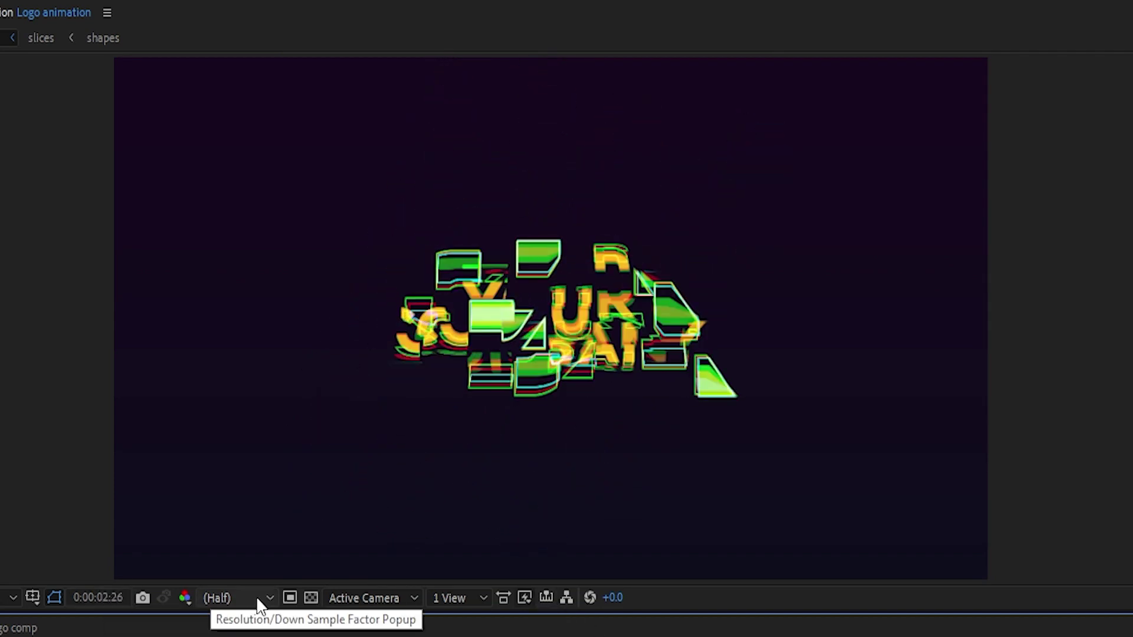
left_click_drag(769, 630, 848, 630)
Add a new adjustment layer to the Logo animation composition and name it "glow".
right_click(212, 566)
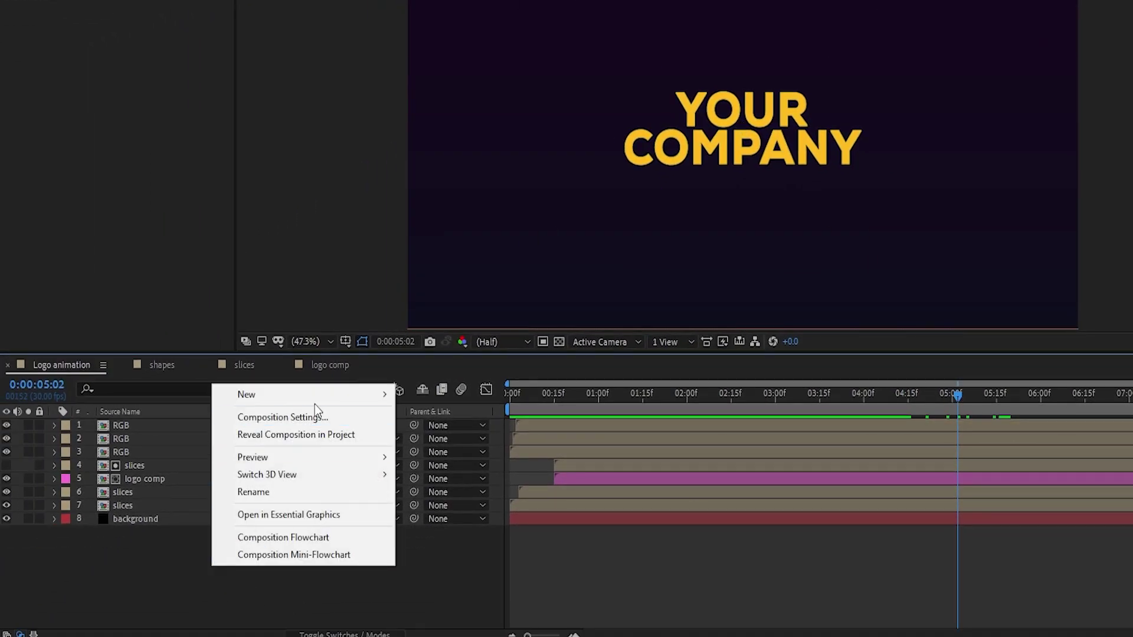
mouse_move(307, 395)
left_click(439, 508)
key("Return")
type("glo")
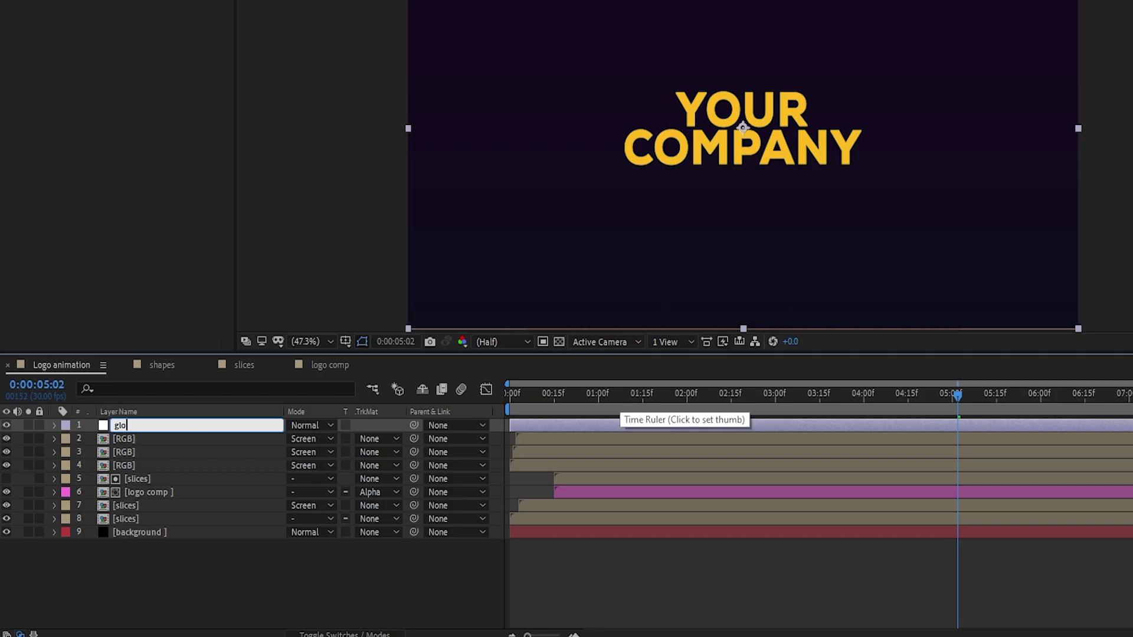
type("w")
key("Return")
Apply the Glow effect to the glow layer, with Glow Threshold at 80% and Glow Radius at 200.
left_click(1075, 96)
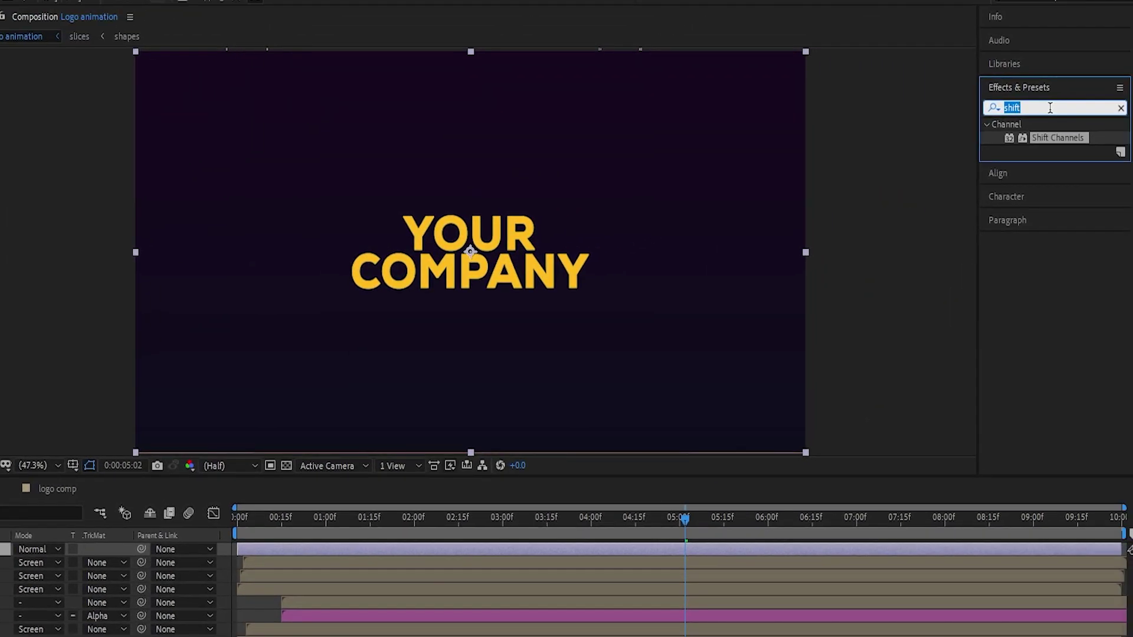
type("glow")
left_click_drag(1042, 205, 533, 329)
left_click(118, 551)
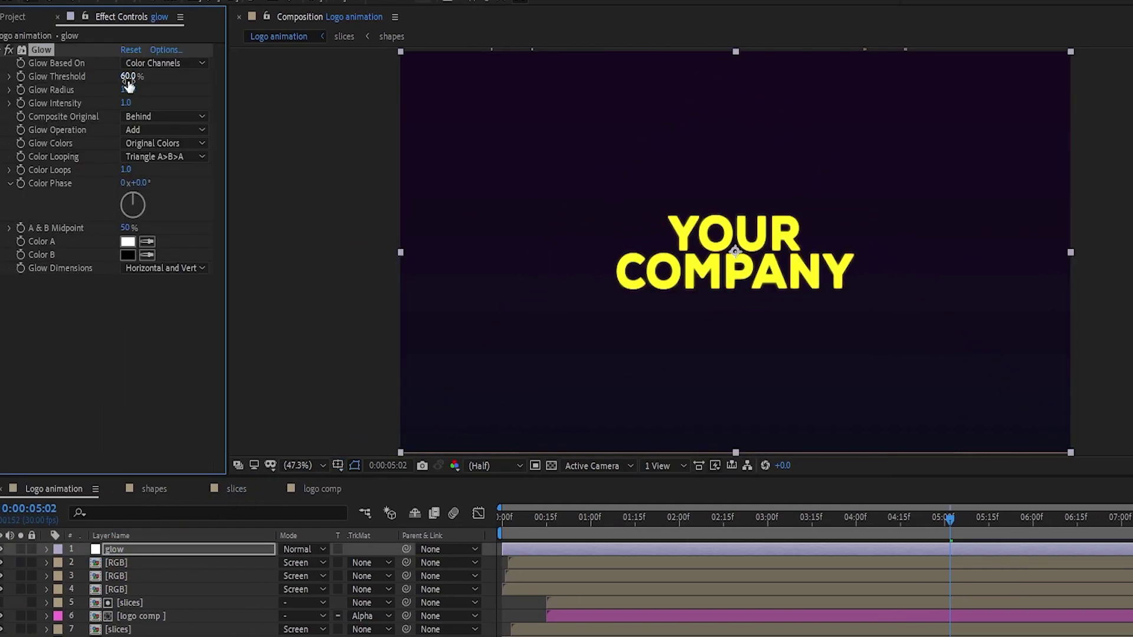
type("80")
key("Return")
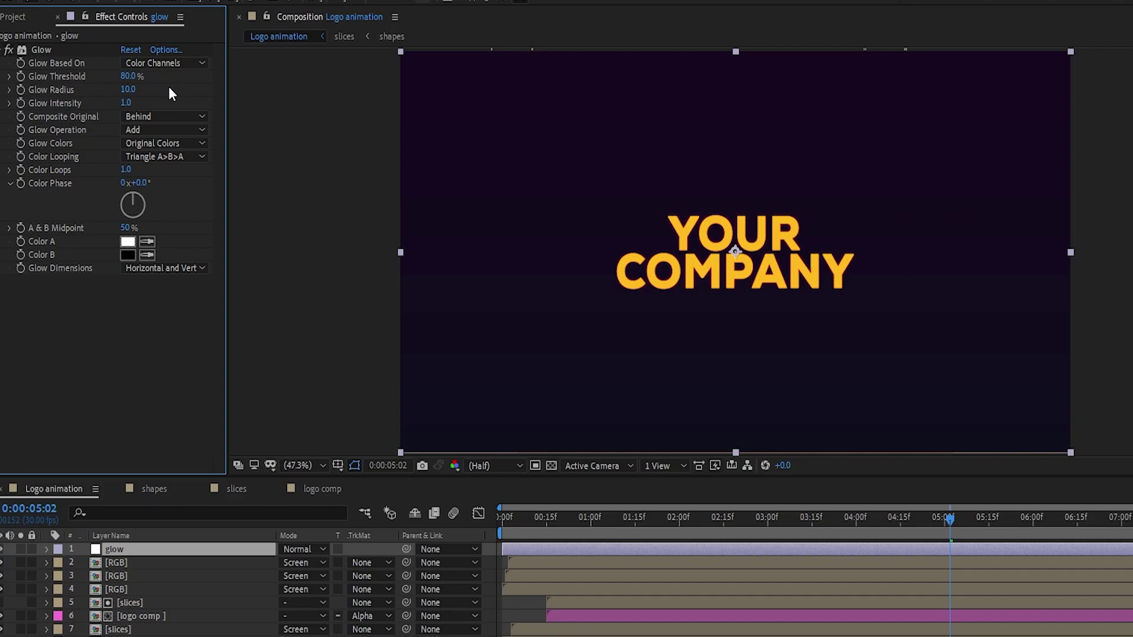
left_click(130, 90)
Move the glow layer below the three RGB layers and open its Glow Intensity value for editing.
left_click_drag(136, 550, 121, 593)
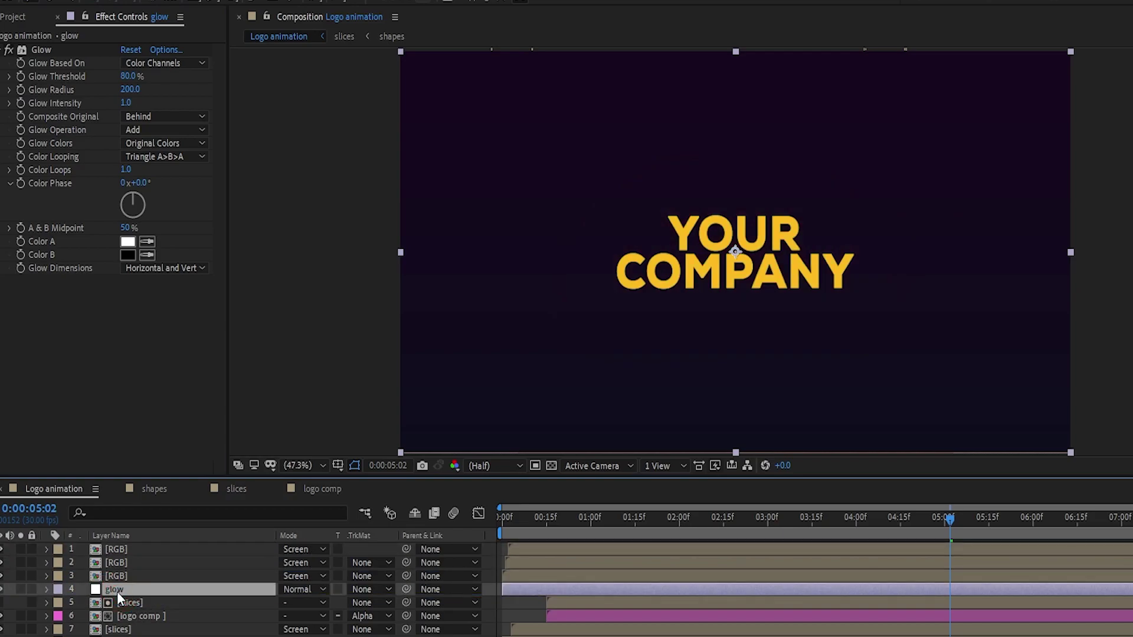
left_click(128, 103)
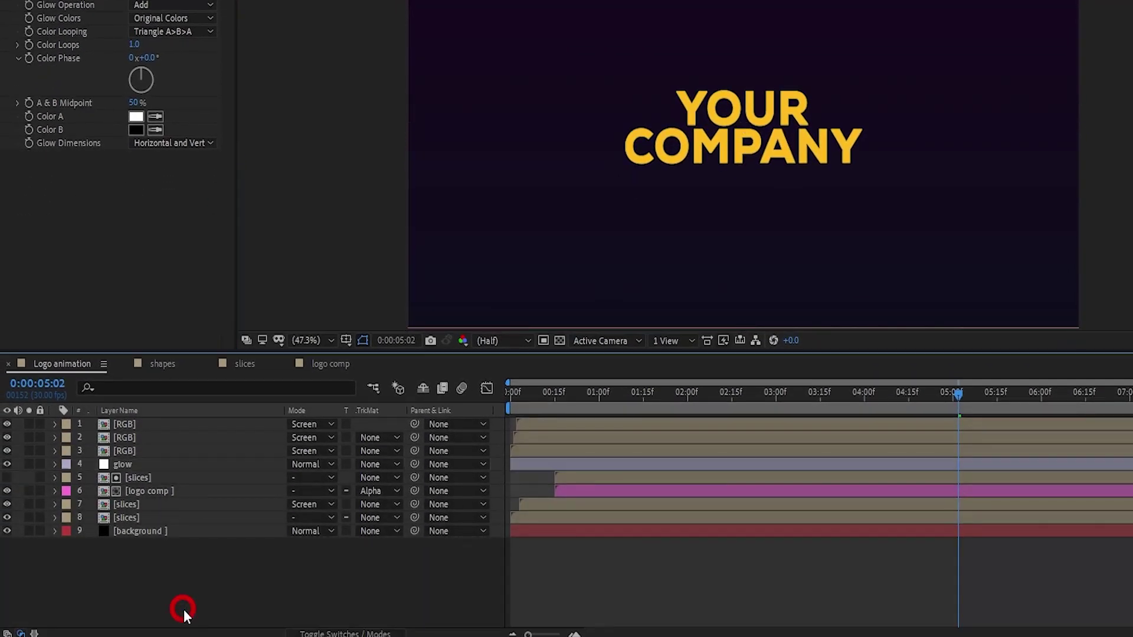
Add another adjustment layer above all layers and name it "Noise".
right_click(183, 614)
mouse_move(232, 445)
left_click(457, 561)
key("Return")
type("Noi")
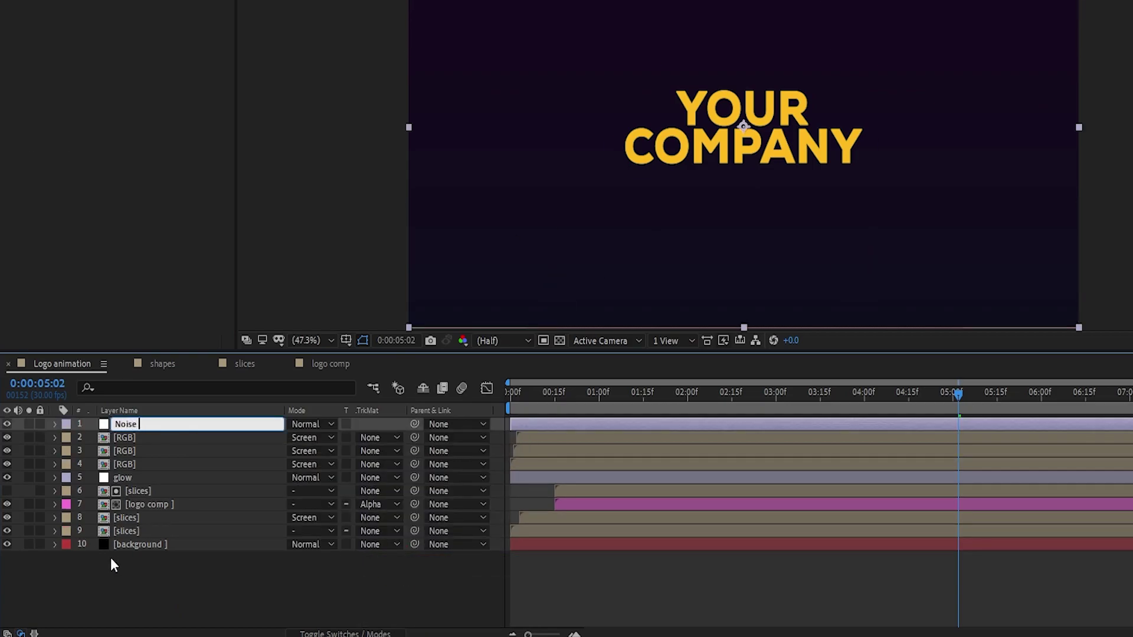
type("se")
left_click(114, 565)
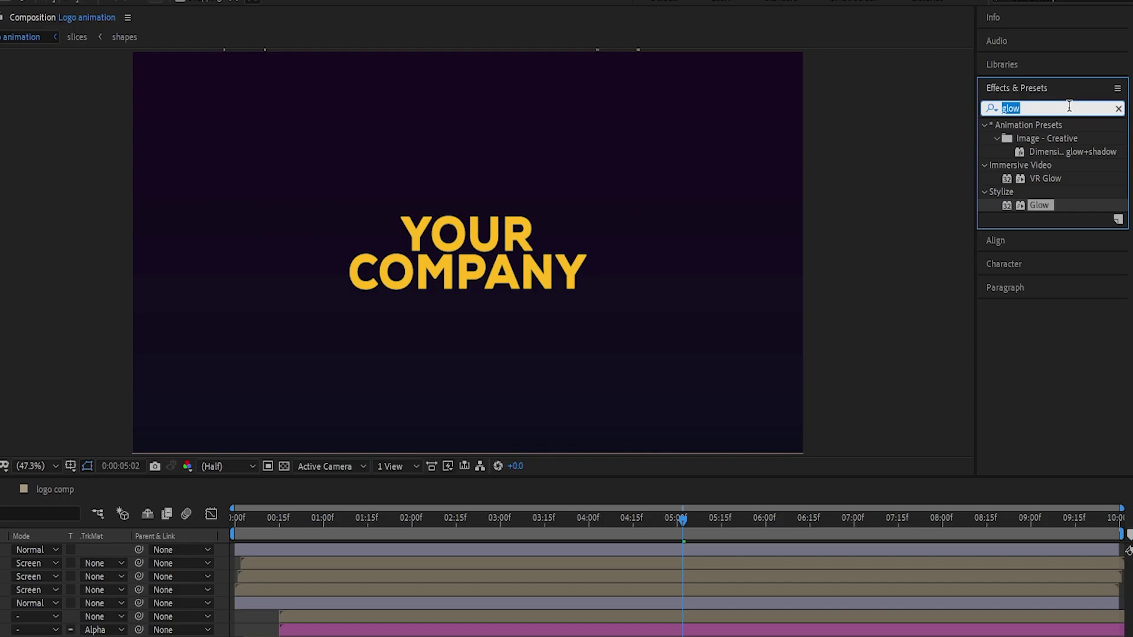
Apply the Noise effect to the Noise layer, turn off Use Color Noise and Clip Result Values, and set Amount of Noise to 3%.
type("noise")
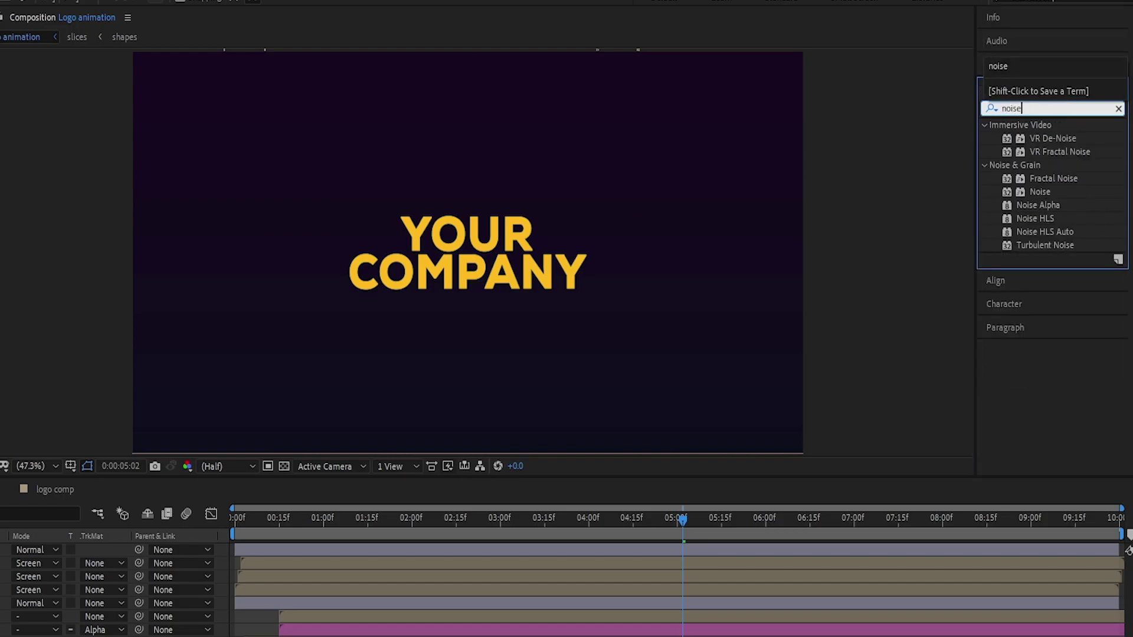
left_click_drag(1039, 192, 129, 496)
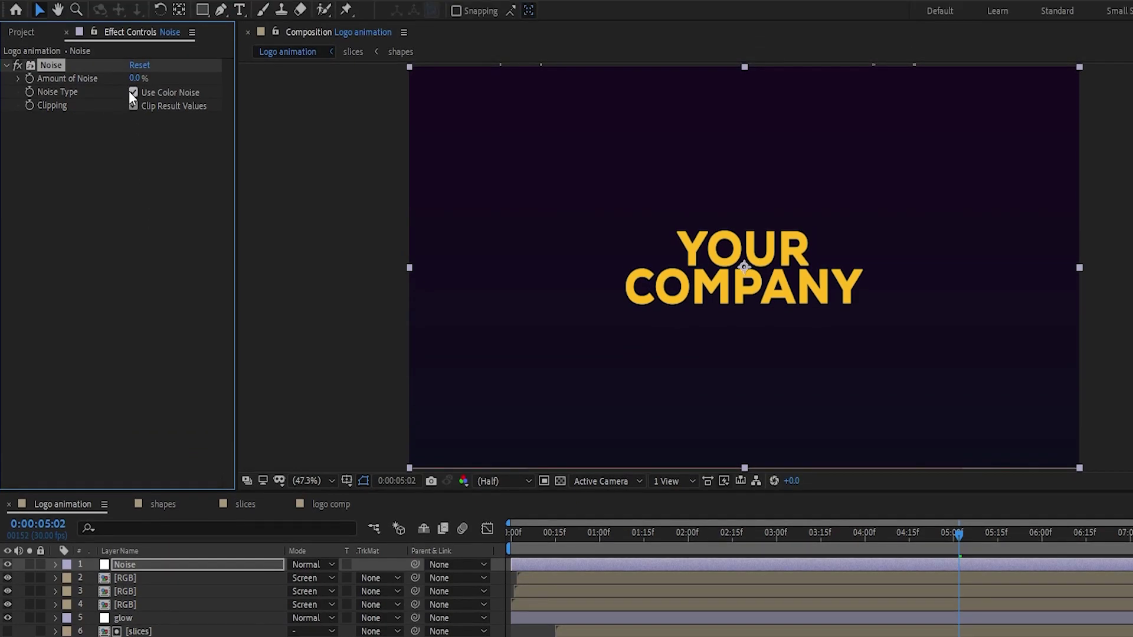
left_click(133, 92)
left_click(133, 106)
type("3")
key("Return")
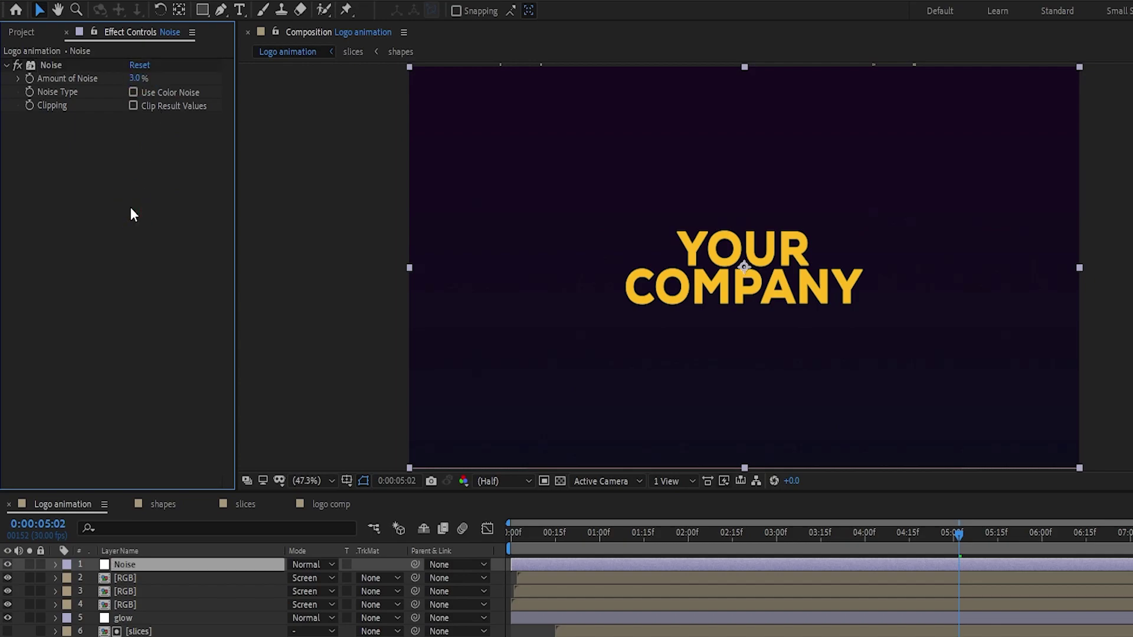
Add a null object above all layers in the Logo animation composition and name it "scale".
right_click(230, 597)
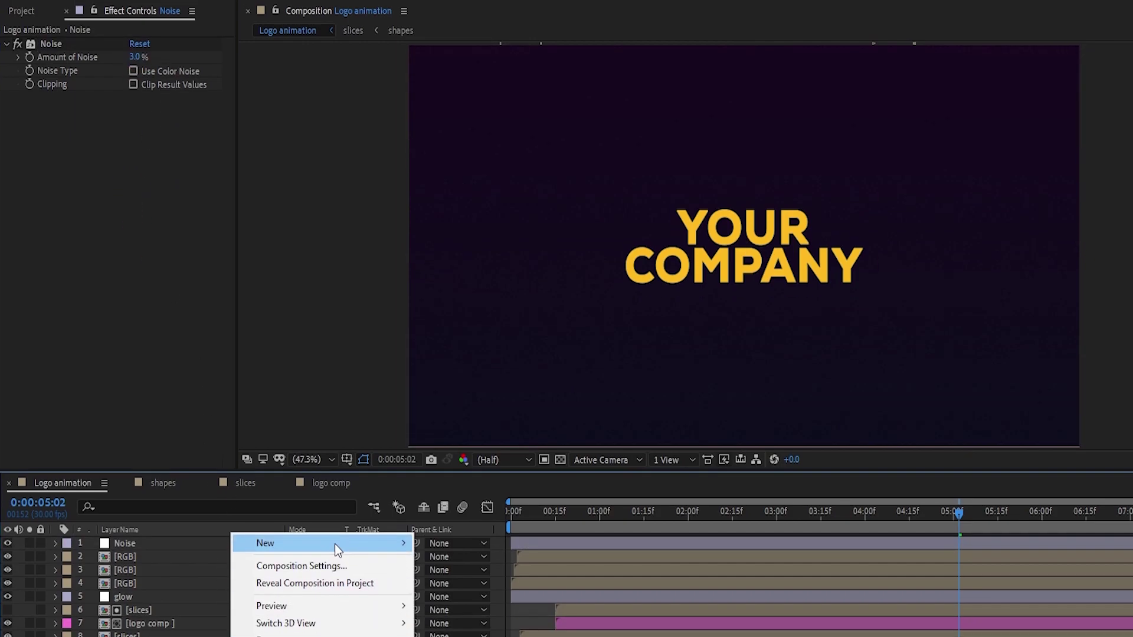
mouse_move(336, 564)
left_click(464, 523)
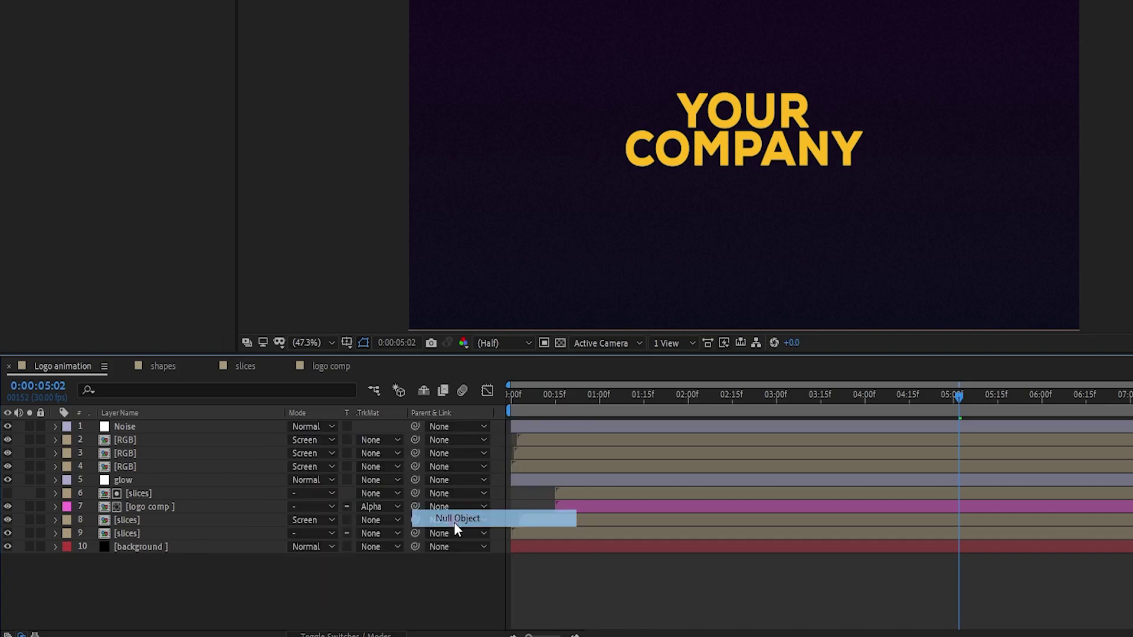
key("Return")
type("scale")
key("Return")
Parent the three slices layers and the logo comp layer to the scale null.
left_click(140, 509)
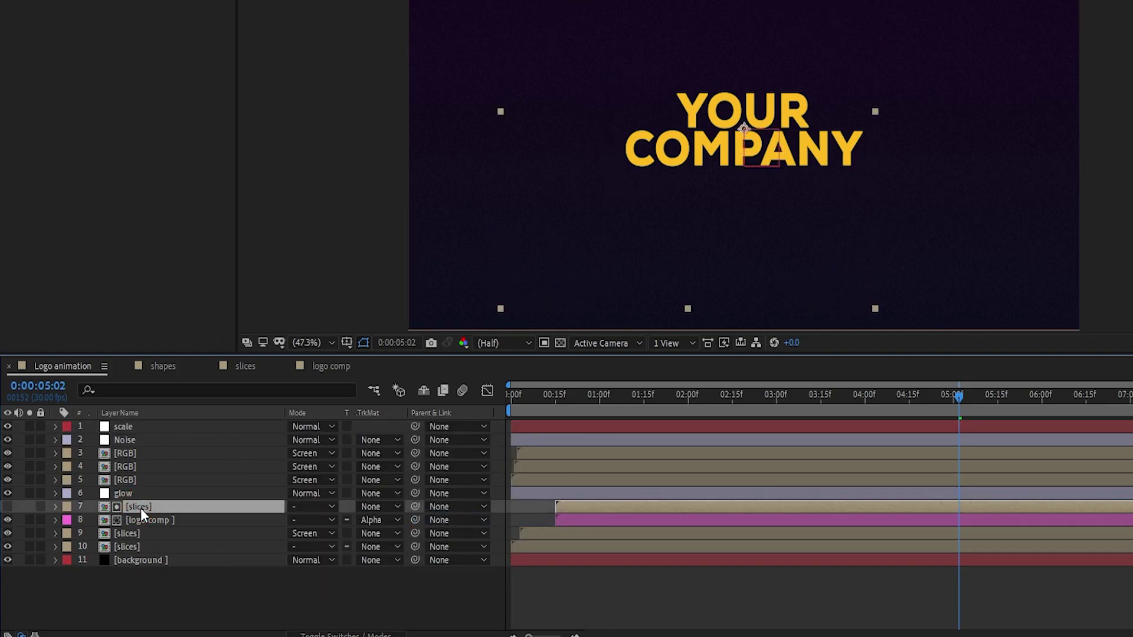
left_click(176, 520, "shift")
left_click(179, 535, "shift")
left_click(179, 551, "shift")
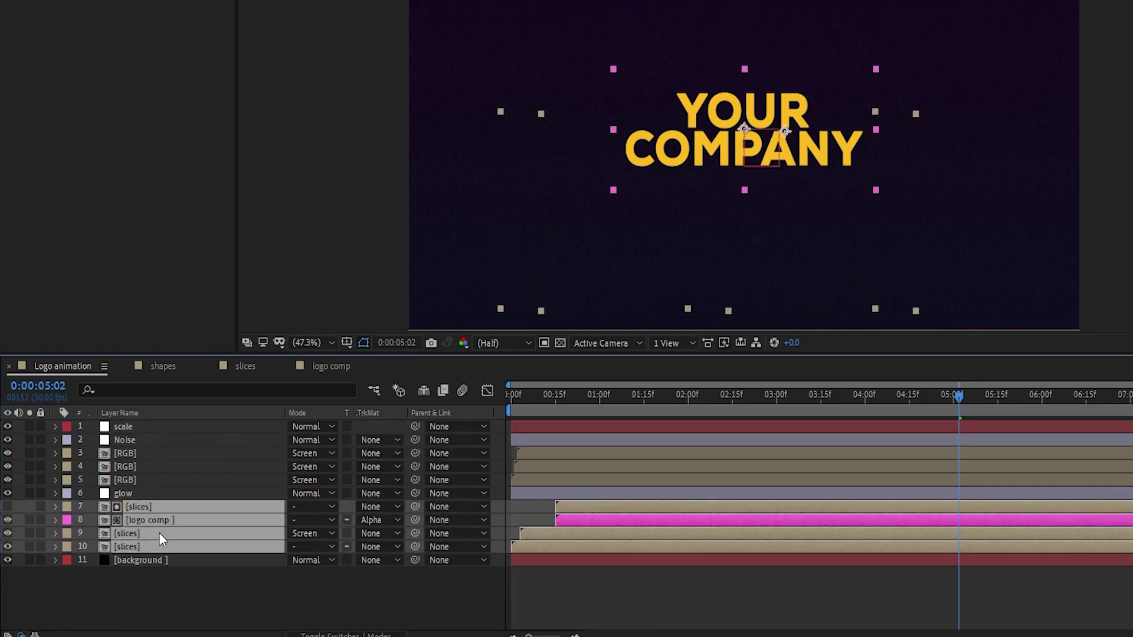
left_click(450, 507)
left_click(469, 316)
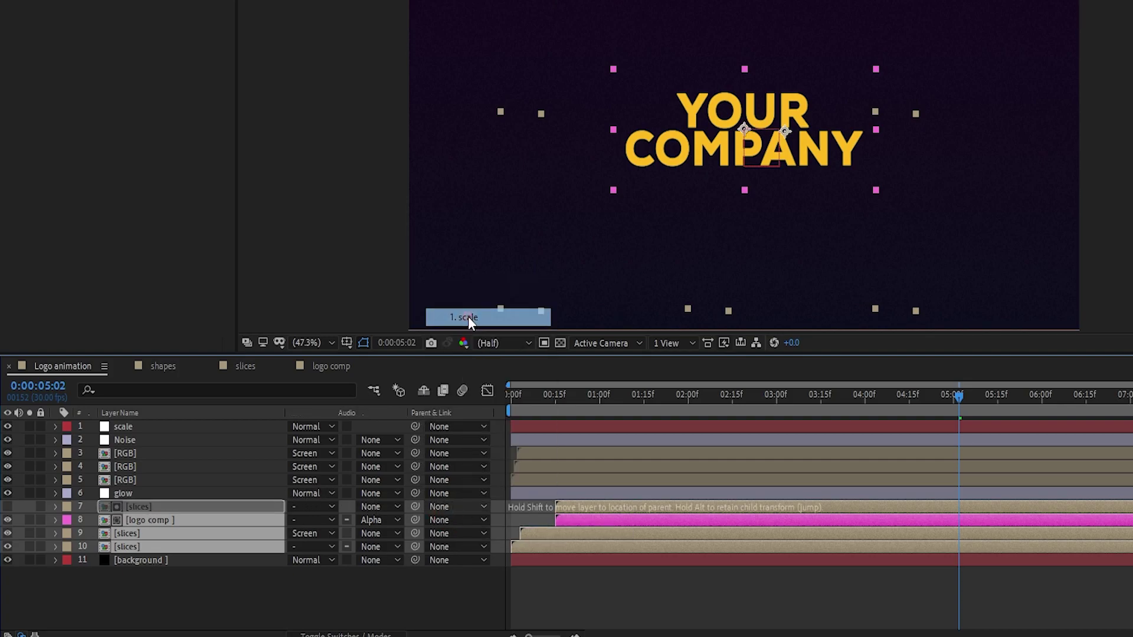
left_click(445, 600)
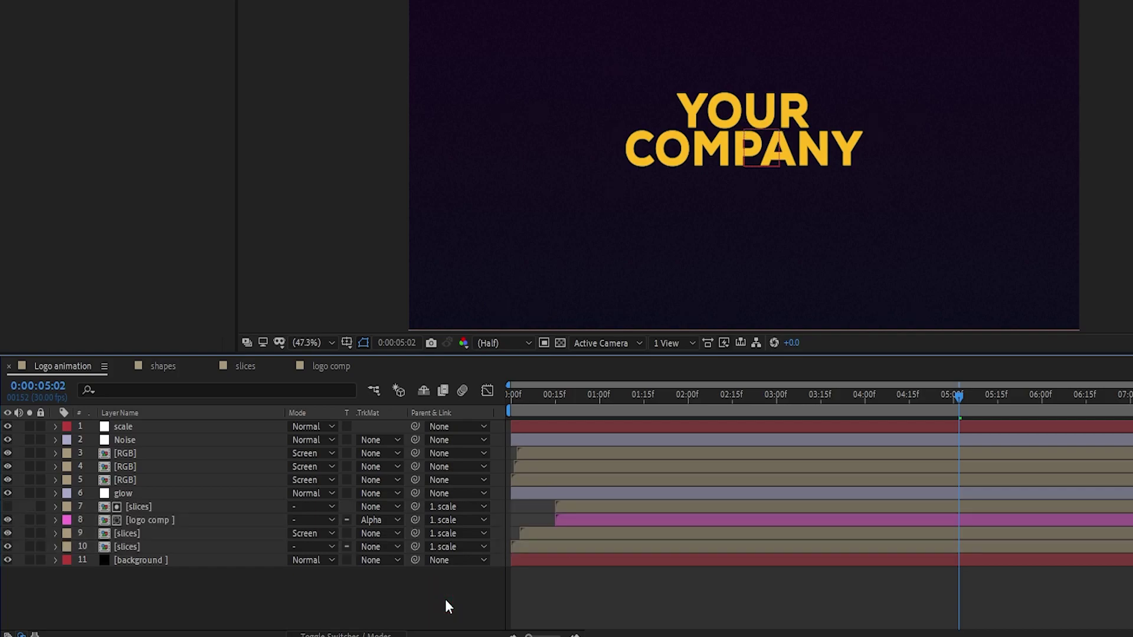
Add a Scale keyframe of 150% on the scale null at 0:00:00:00.
left_click(150, 424)
key("s")
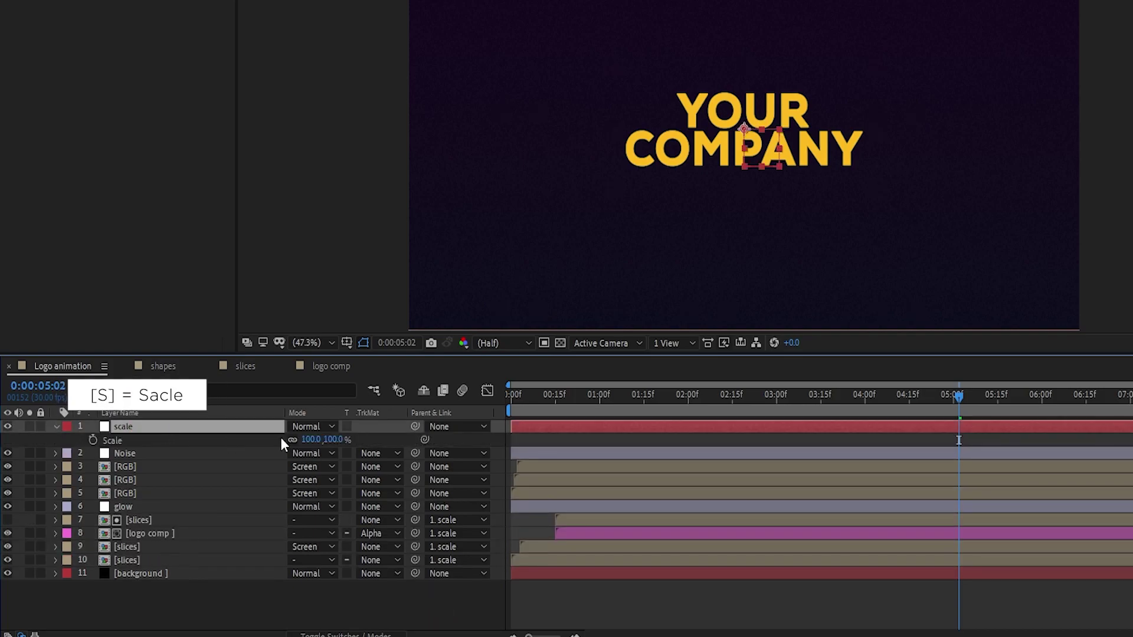
left_click_drag(534, 396, 500, 406)
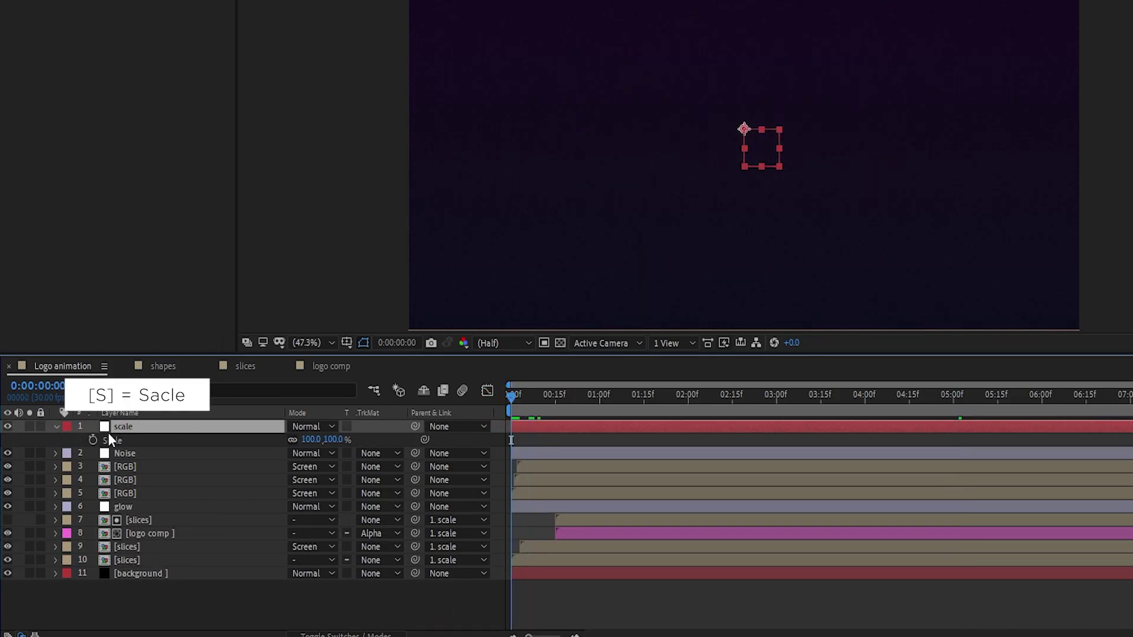
left_click(92, 439)
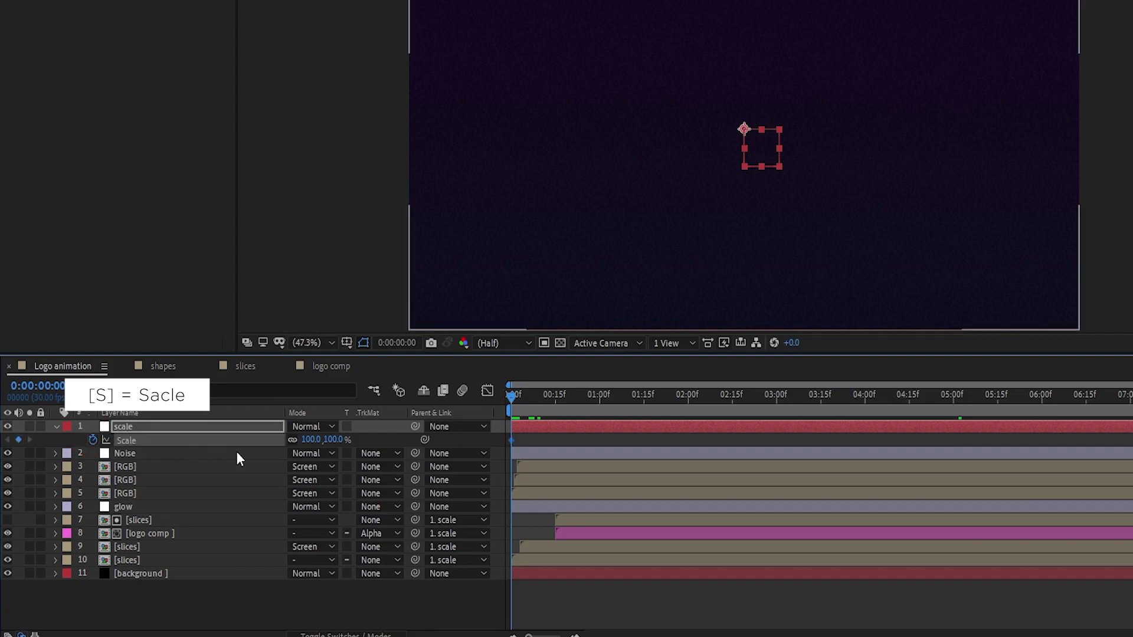
left_click(312, 441)
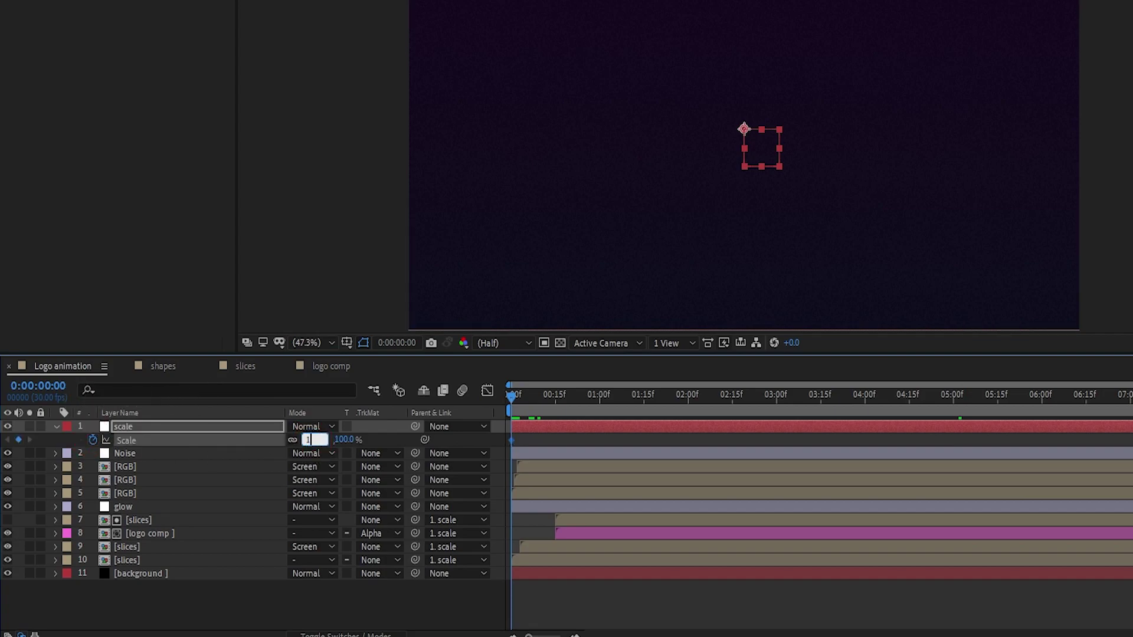
left_click(266, 598)
Add a second Scale keyframe of 100% on the scale null at 0:00:01:00.
left_click_drag(517, 402, 599, 410)
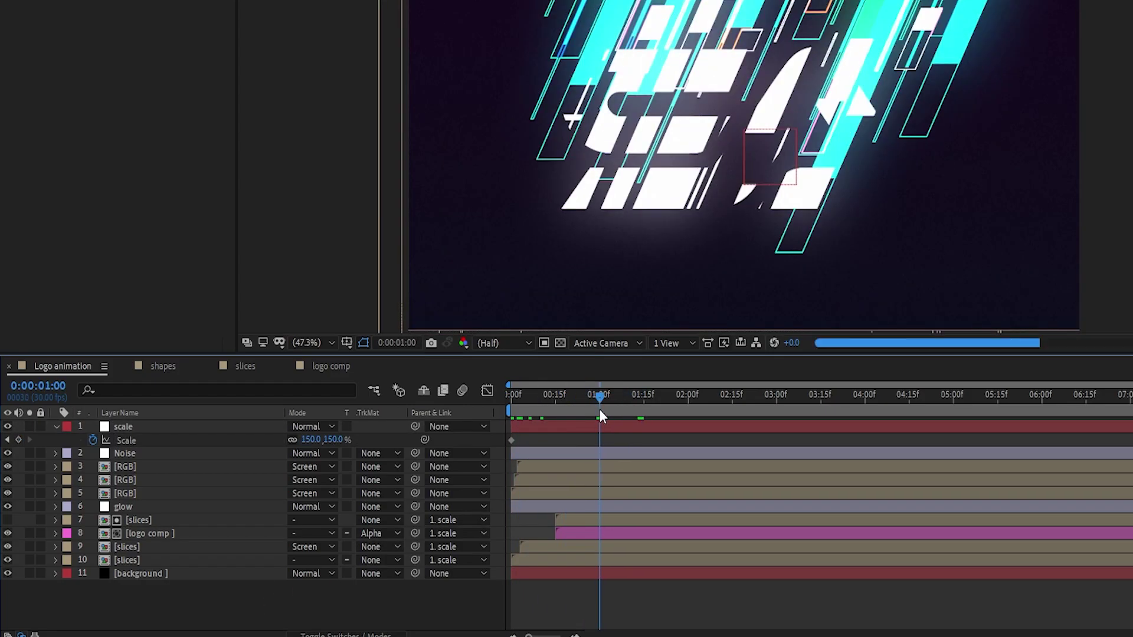
left_click(312, 440)
type("100")
key("Return")
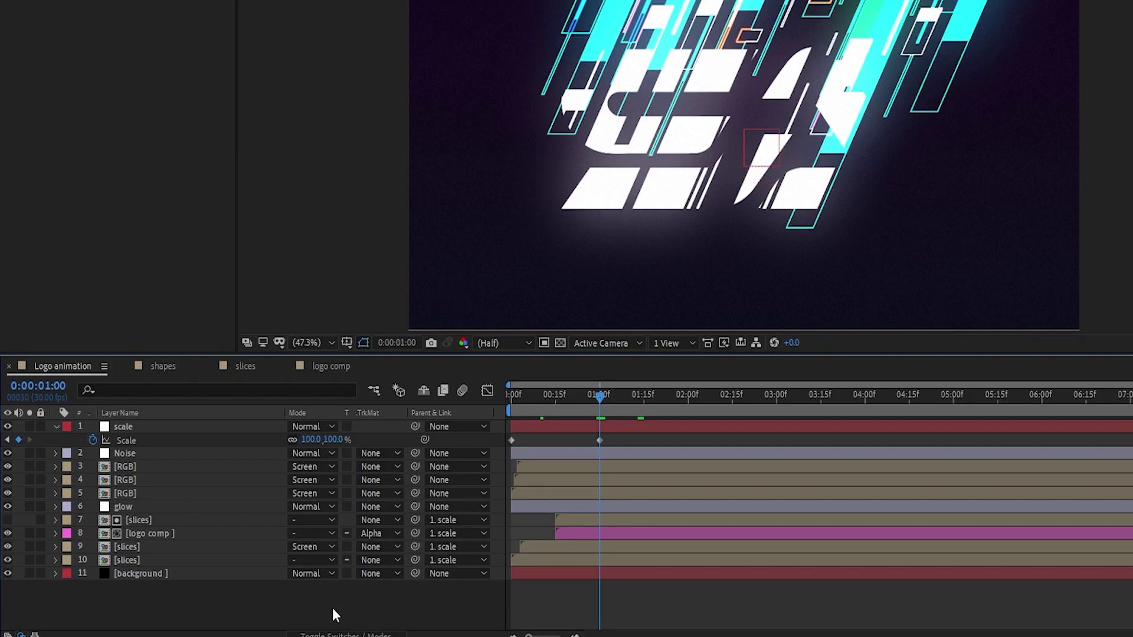
Apply Easy Ease to both Scale keyframes, reshape their curve in the Graph Editor, and collapse the scale null's properties.
right_click(512, 440)
mouse_move(665, 632)
left_click(720, 539)
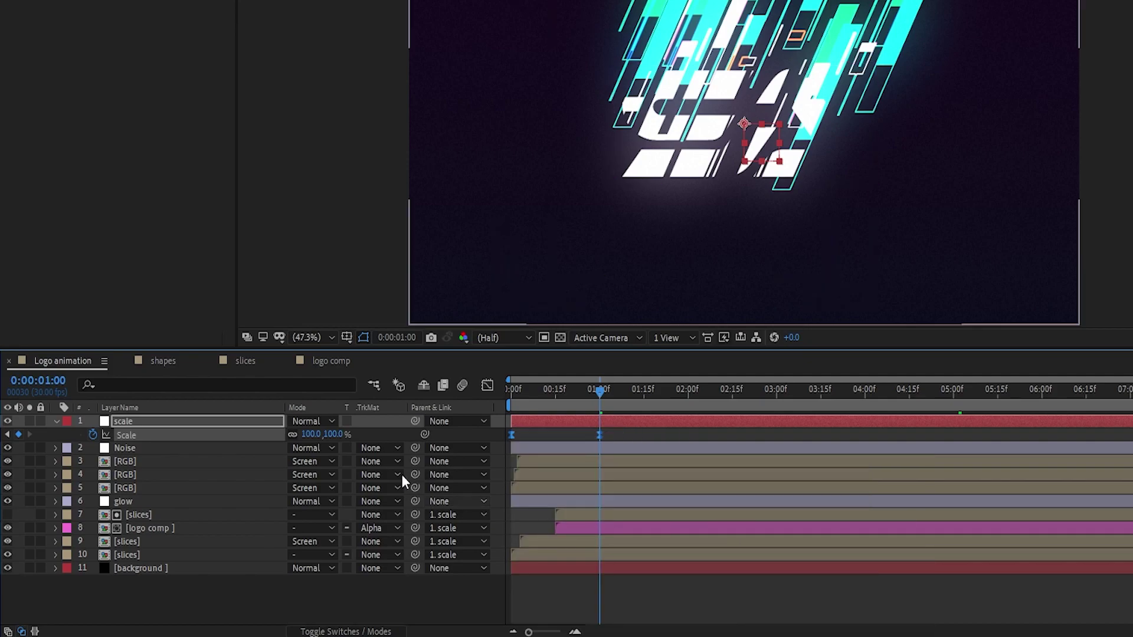
left_click(487, 385)
left_click_drag(678, 472, 518, 429)
left_click(487, 384)
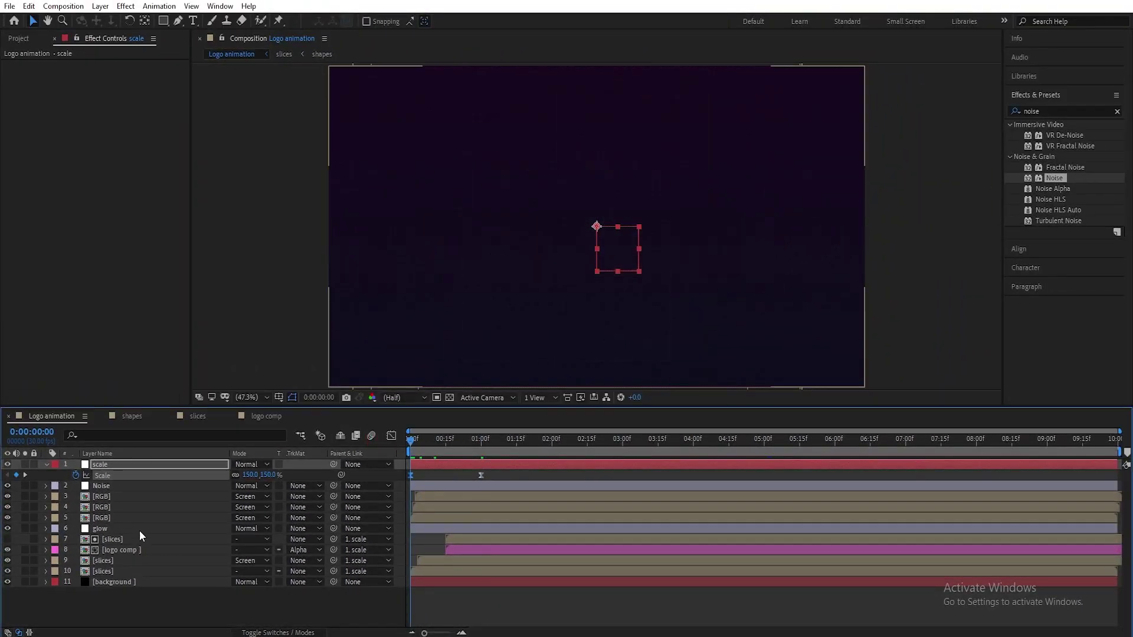
left_click(161, 617)
left_click(47, 465)
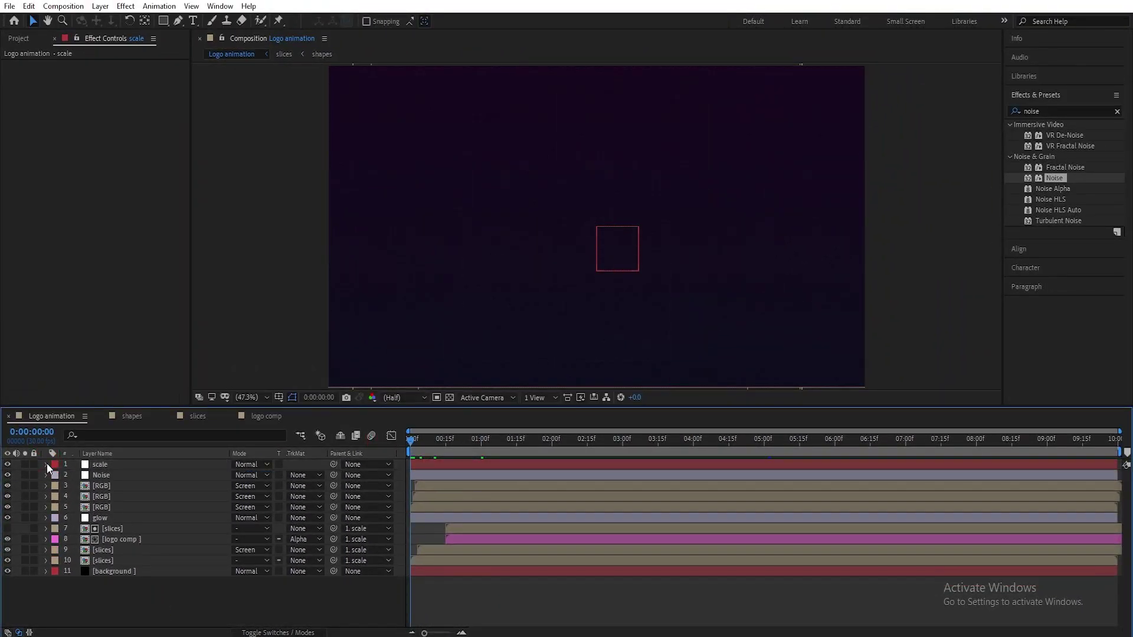